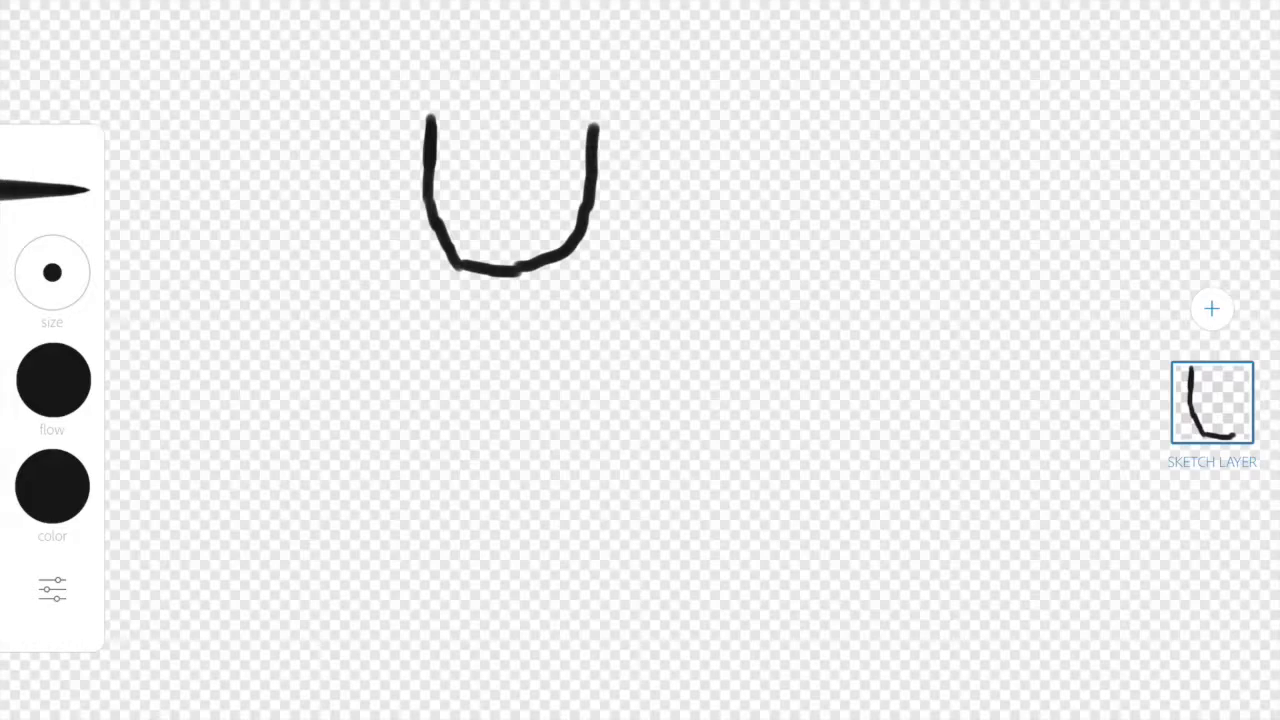
Step: Lengthen the right side of the black U-shaped head outline
click(433, 110)
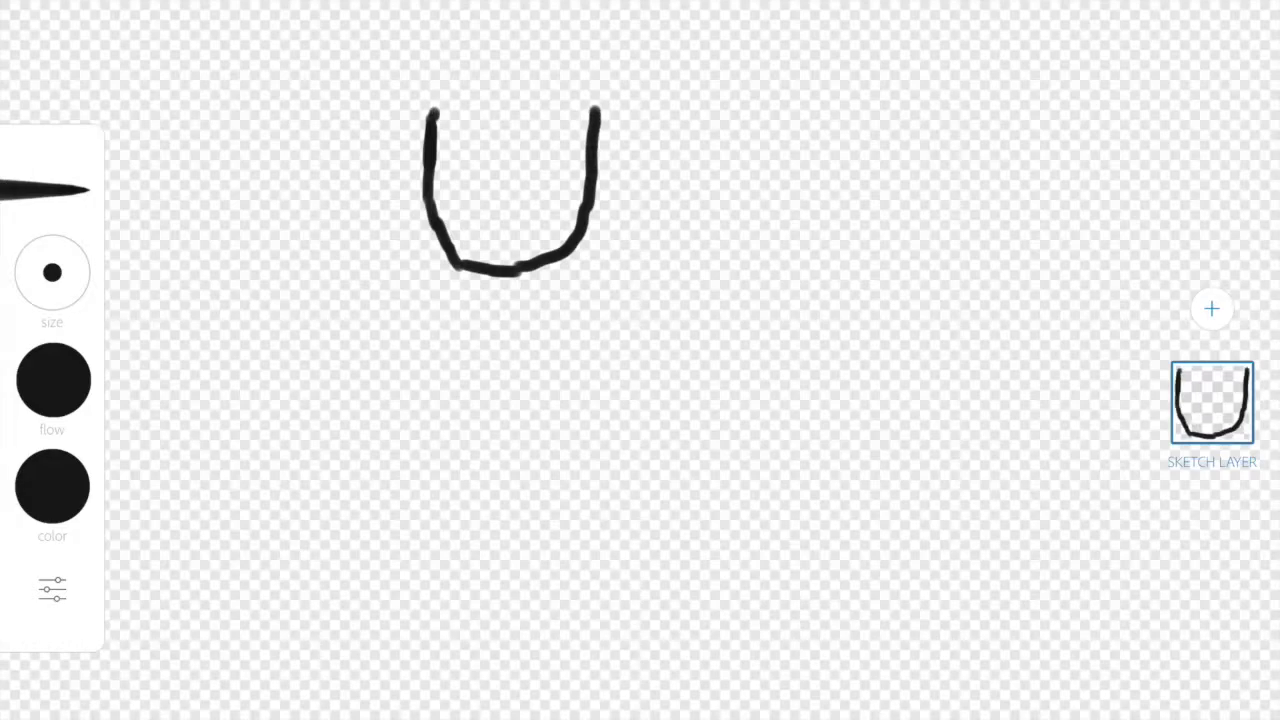
Step: Draw the neck and shoulder lines, with the right shoulder rising toward the raised arm
drag(495, 268, 494, 285)
drag(514, 268, 520, 290)
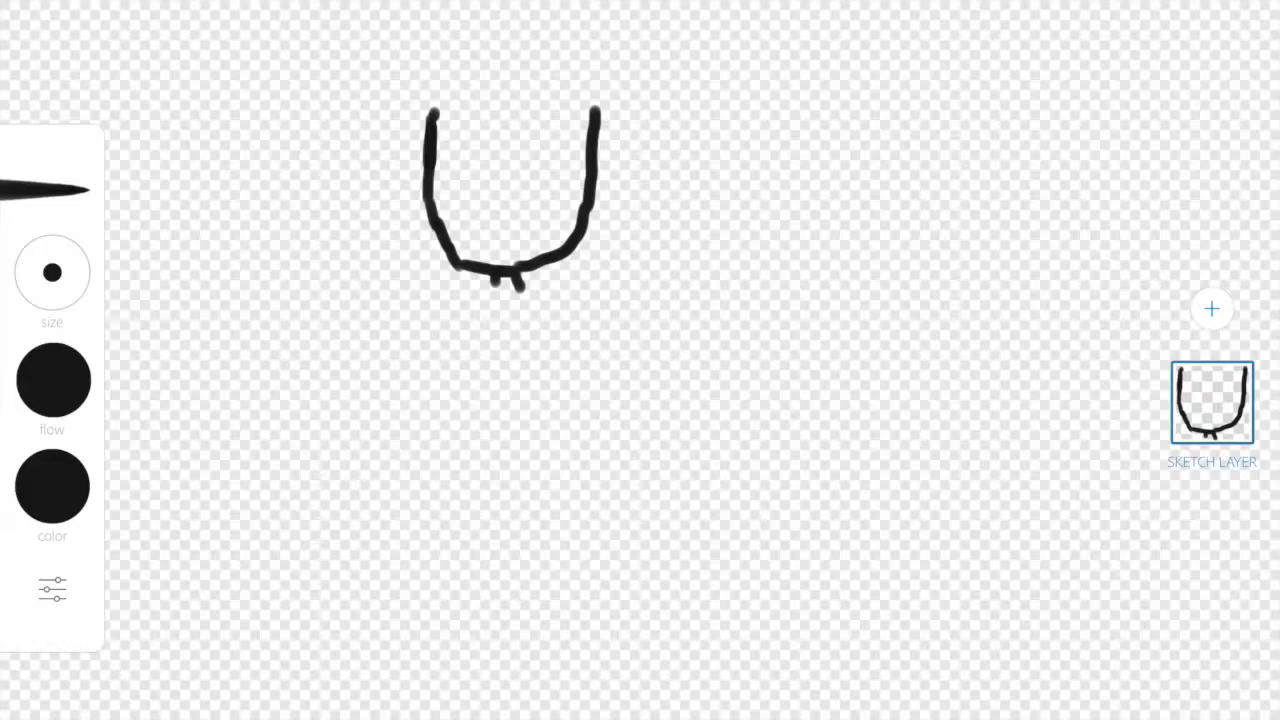
mouse_move(520, 280)
mouse_down()
mouse_move(444, 290)
mouse_move(418, 309)
mouse_move(364, 438)
mouse_up()
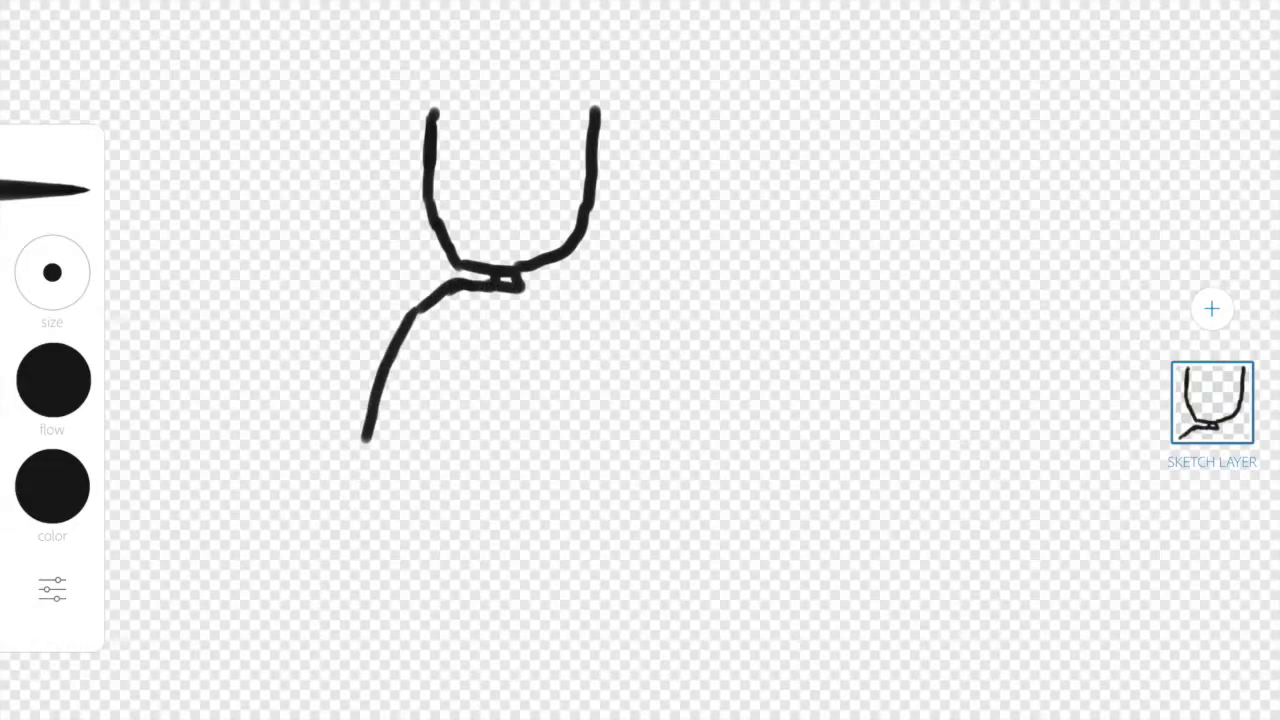
click(525, 287)
mouse_move(528, 282)
mouse_down()
mouse_move(629, 226)
mouse_move(650, 205)
mouse_move(525, 283)
mouse_move(660, 180)
mouse_move(684, 140)
mouse_up()
Step: Outline the lowered hand, the raised hand, the lower torso, the hips and the legs
drag(365, 436, 350, 497)
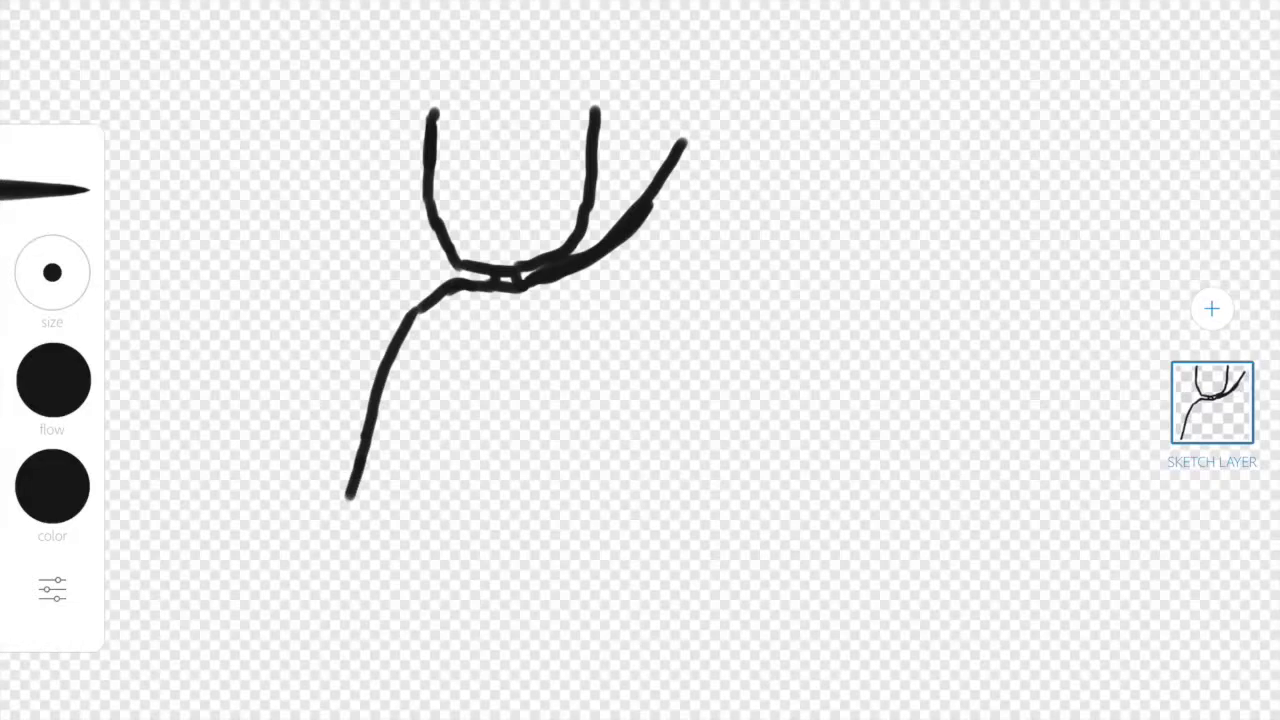
mouse_move(350, 497)
mouse_down()
mouse_move(340, 530)
mouse_move(352, 548)
mouse_move(409, 526)
mouse_move(450, 366)
mouse_up()
mouse_move(682, 135)
mouse_down()
mouse_move(700, 110)
mouse_move(735, 112)
mouse_move(742, 130)
mouse_move(715, 208)
mouse_move(652, 316)
mouse_move(587, 362)
mouse_move(562, 362)
mouse_move(562, 338)
mouse_move(571, 455)
mouse_move(553, 508)
mouse_move(497, 520)
mouse_up()
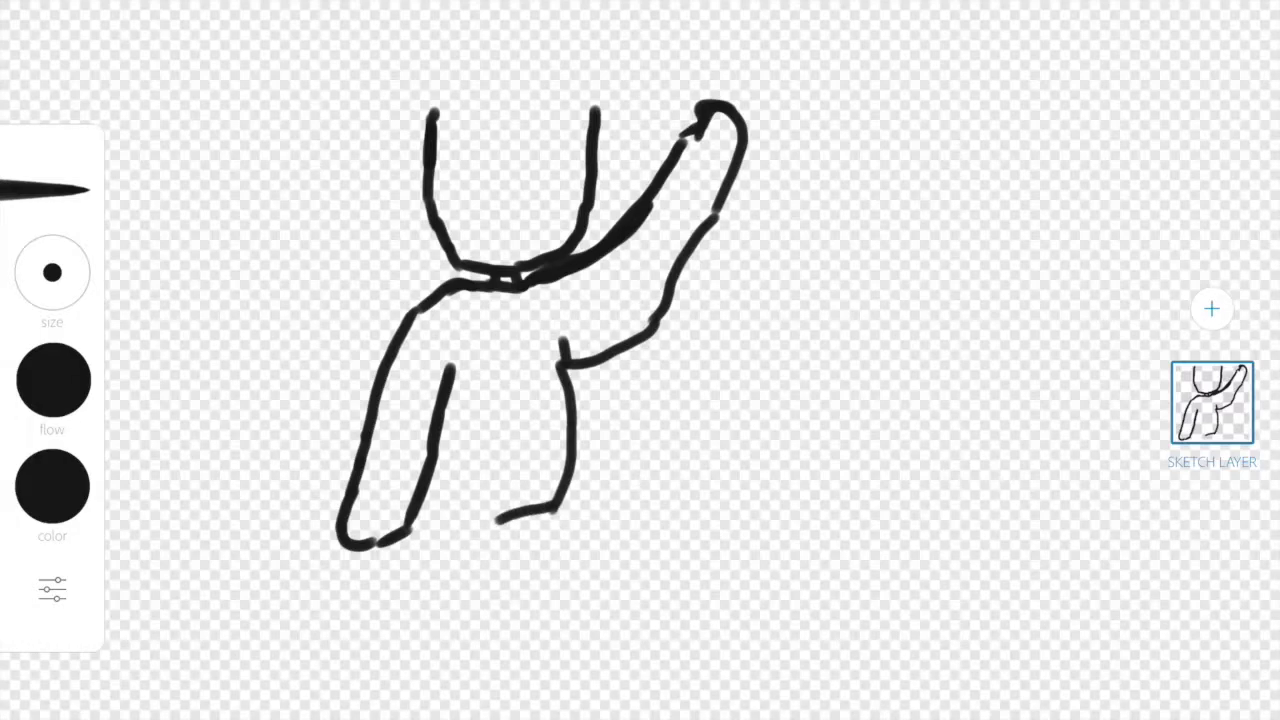
mouse_move(440, 446)
mouse_down()
mouse_move(458, 500)
mouse_move(498, 518)
mouse_move(458, 484)
mouse_up()
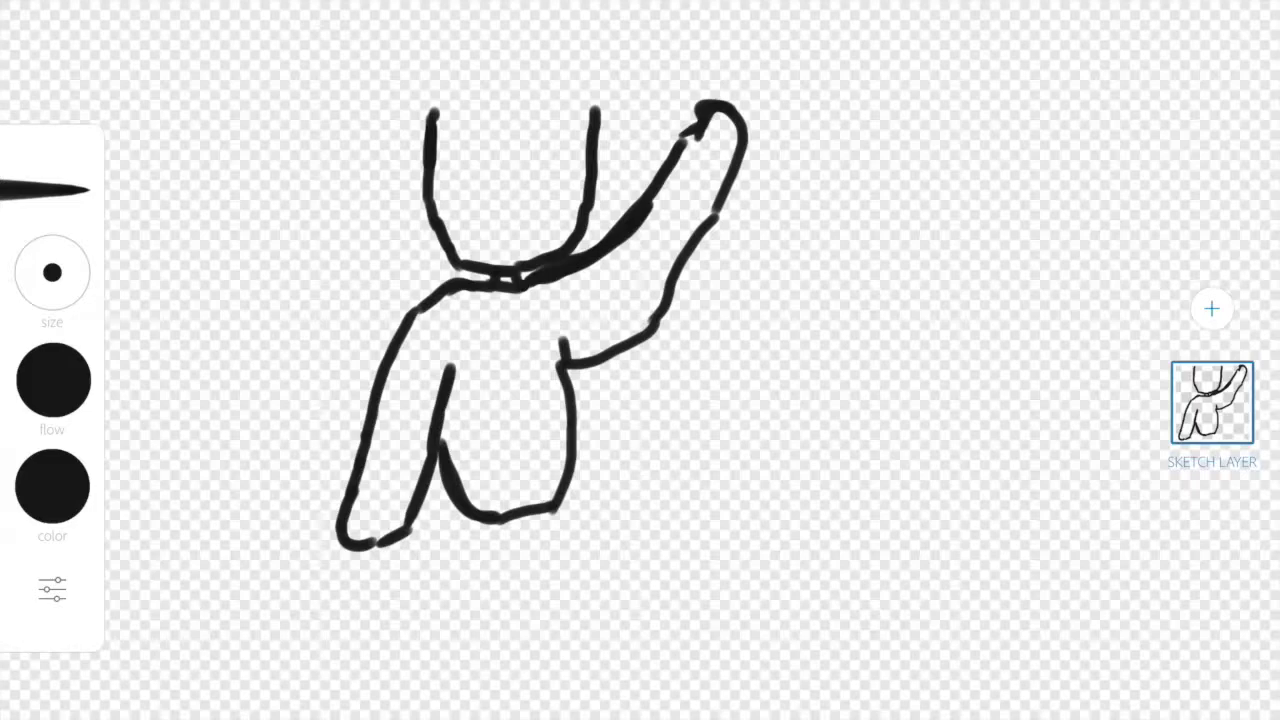
mouse_move(556, 503)
mouse_down()
mouse_move(482, 530)
mouse_move(568, 500)
mouse_move(623, 554)
mouse_move(660, 660)
mouse_up()
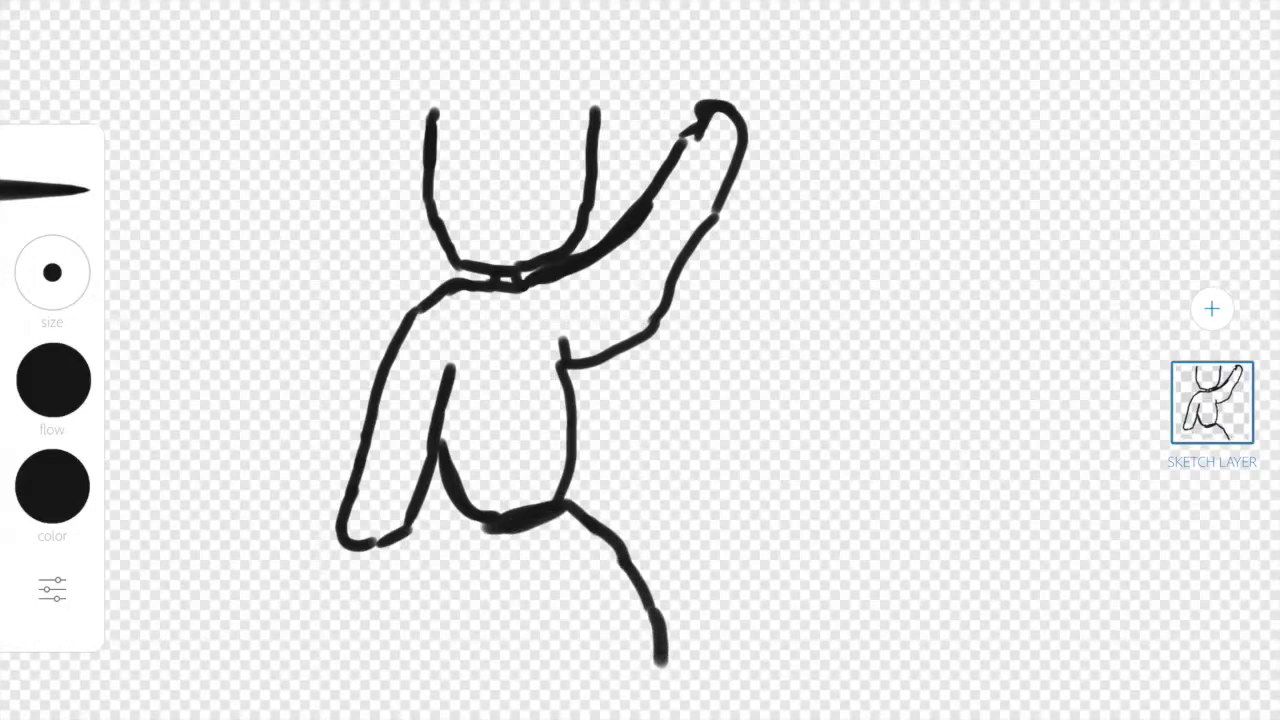
mouse_move(500, 527)
mouse_down()
mouse_move(450, 710)
mouse_move(500, 700)
mouse_move(530, 655)
mouse_move(554, 566)
mouse_move(603, 690)
mouse_move(660, 668)
mouse_move(606, 678)
mouse_up()
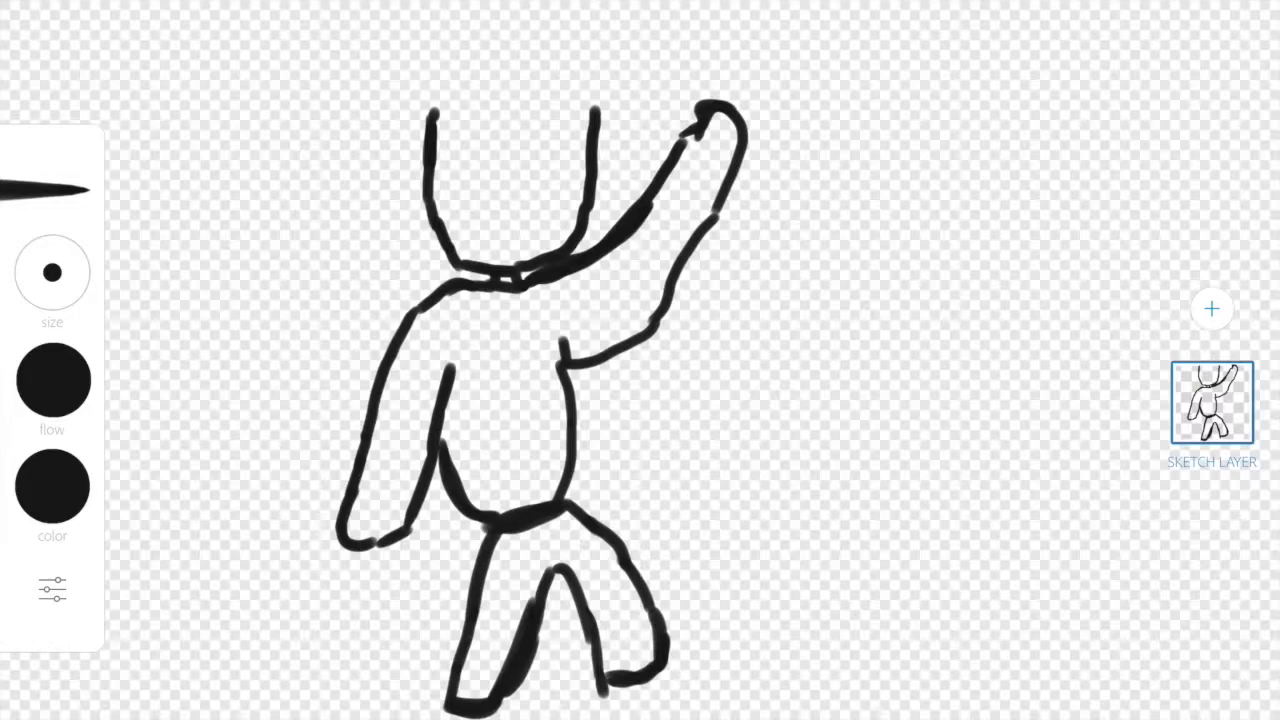
Step: Add a new sketch layer and draw test strokes on the lowered arm
click(1211, 309)
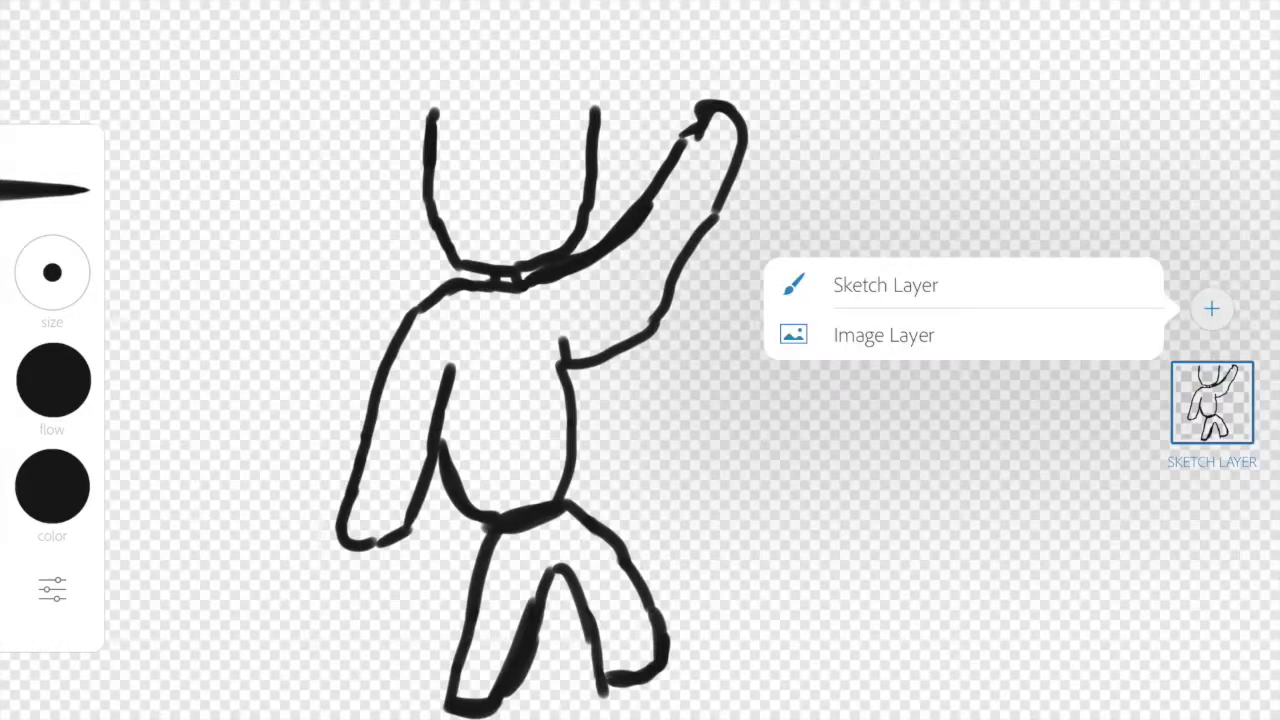
click(885, 285)
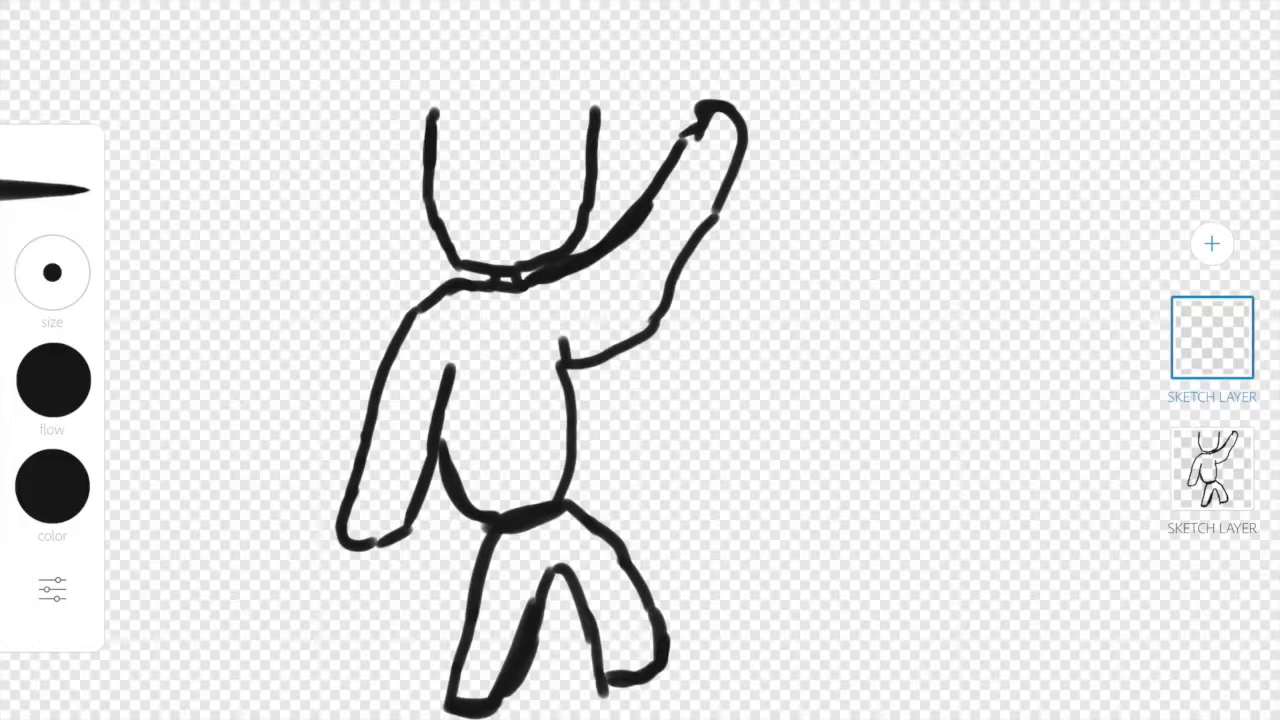
mouse_move(434, 404)
mouse_down()
mouse_move(416, 432)
mouse_move(400, 430)
mouse_move(432, 372)
mouse_up()
drag(418, 432, 400, 524)
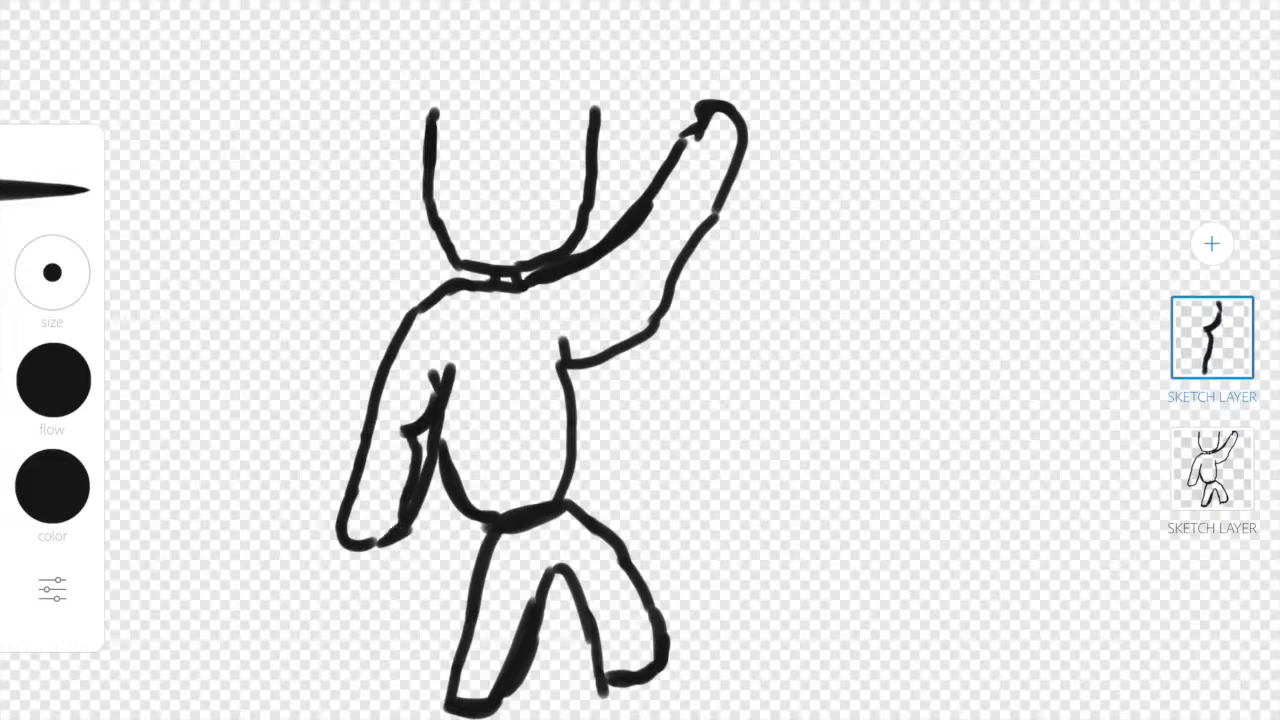
drag(432, 372, 401, 372)
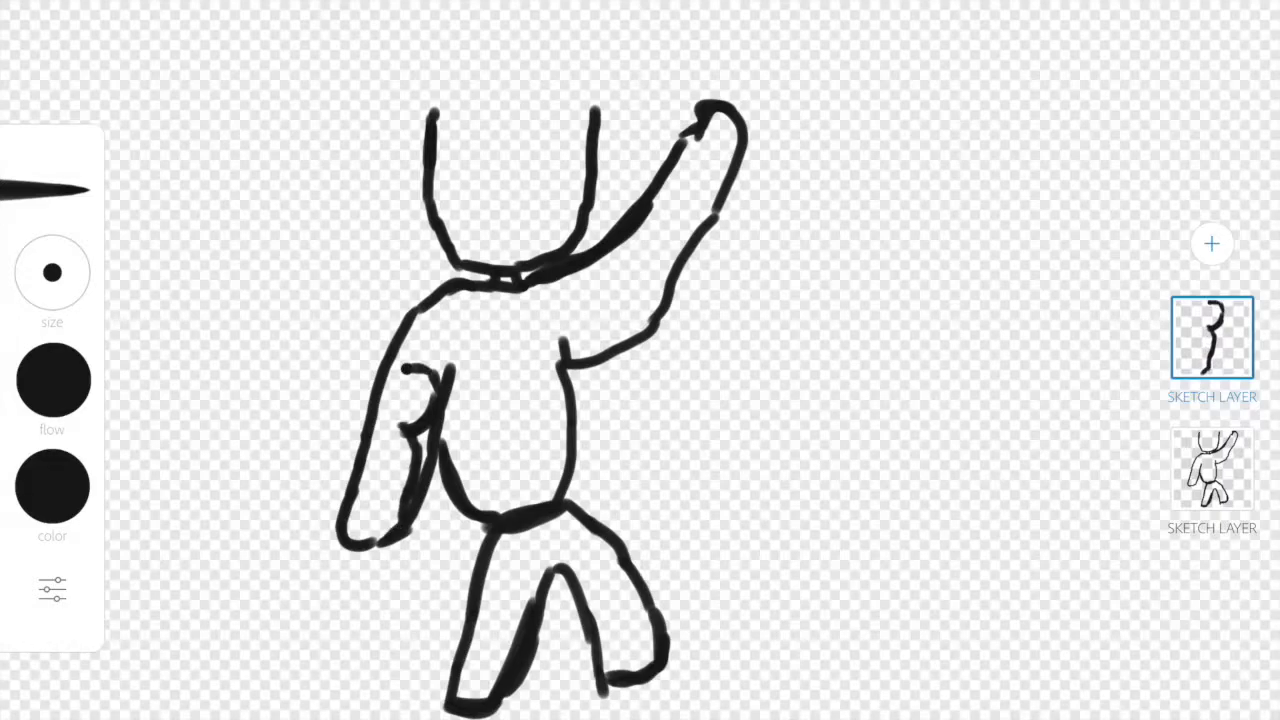
Step: Sketch strokes along the raised arm, then undo the last two
mouse_move(612, 230)
mouse_down()
mouse_move(590, 246)
mouse_move(626, 252)
mouse_up()
mouse_move(624, 244)
mouse_down()
mouse_move(582, 276)
mouse_move(634, 250)
mouse_up()
drag(694, 188, 660, 196)
drag(670, 196, 646, 246)
key(ctrl+z)
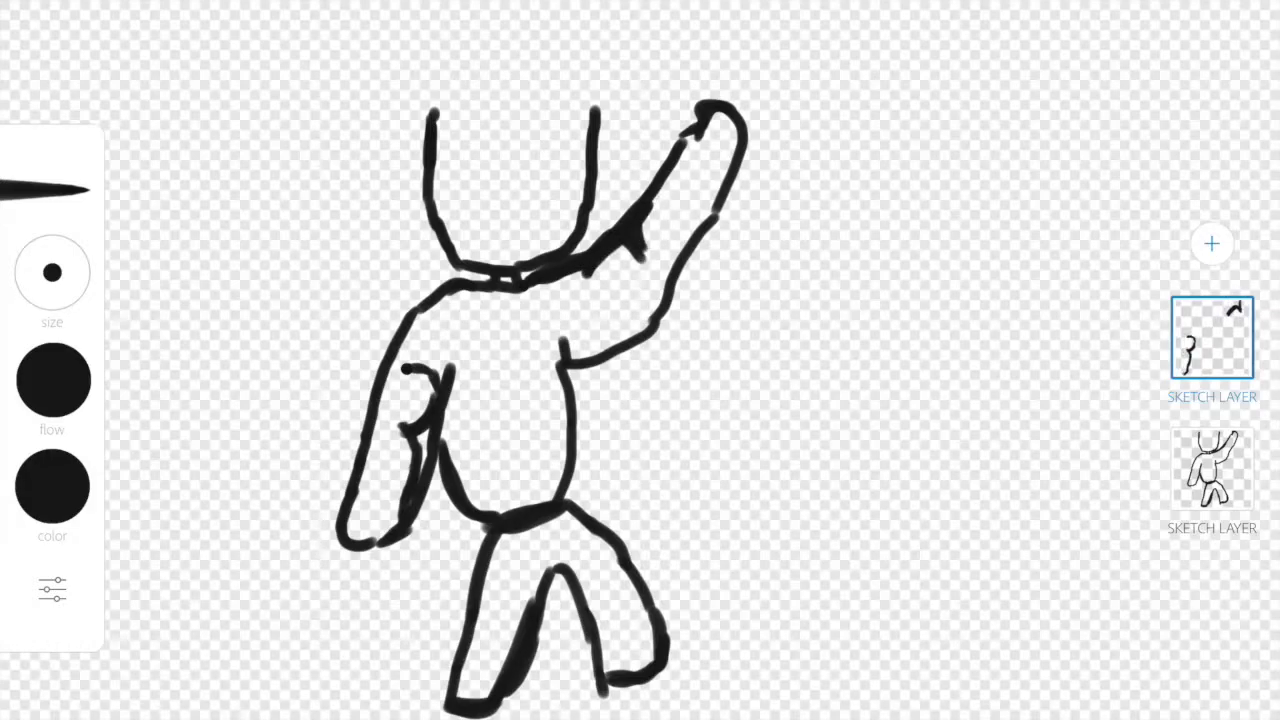
key(ctrl+z)
Step: Redraw short strokes along the raised arm and inside the raised hand
drag(650, 218, 638, 246)
drag(672, 178, 642, 230)
drag(688, 172, 642, 254)
mouse_move(702, 168)
mouse_down()
mouse_move(690, 180)
mouse_move(714, 226)
mouse_up()
drag(644, 250, 676, 260)
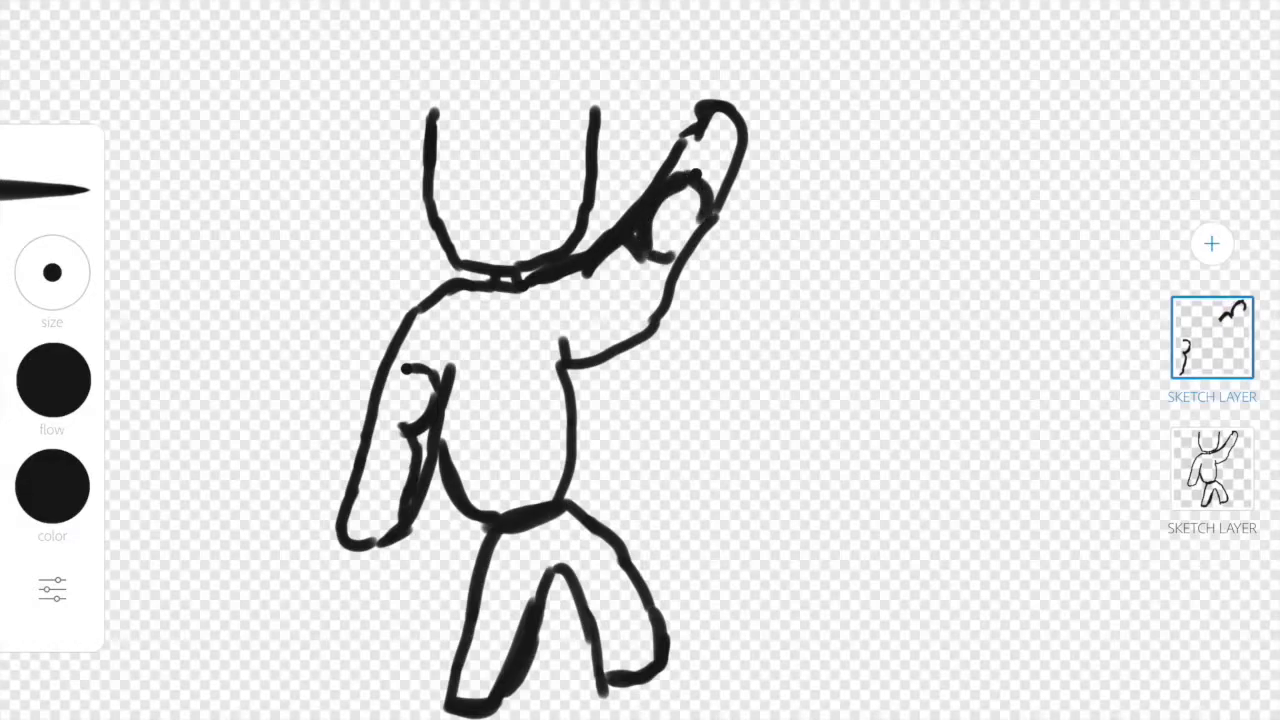
Step: Undo all the test strokes, leaving the new layer empty
key(ctrl+z)
key(ctrl+z)
key(ctrl+z)
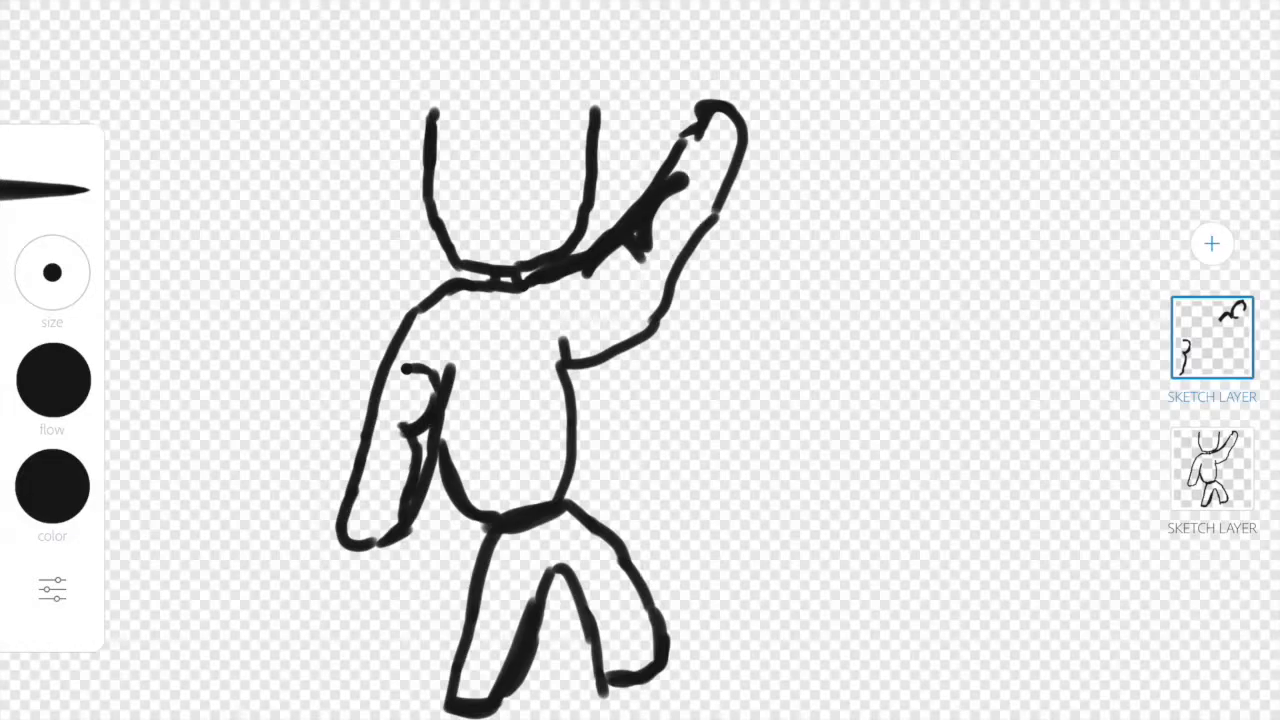
key(ctrl+z)
key(ctrl+z)
key(ctrl+z)
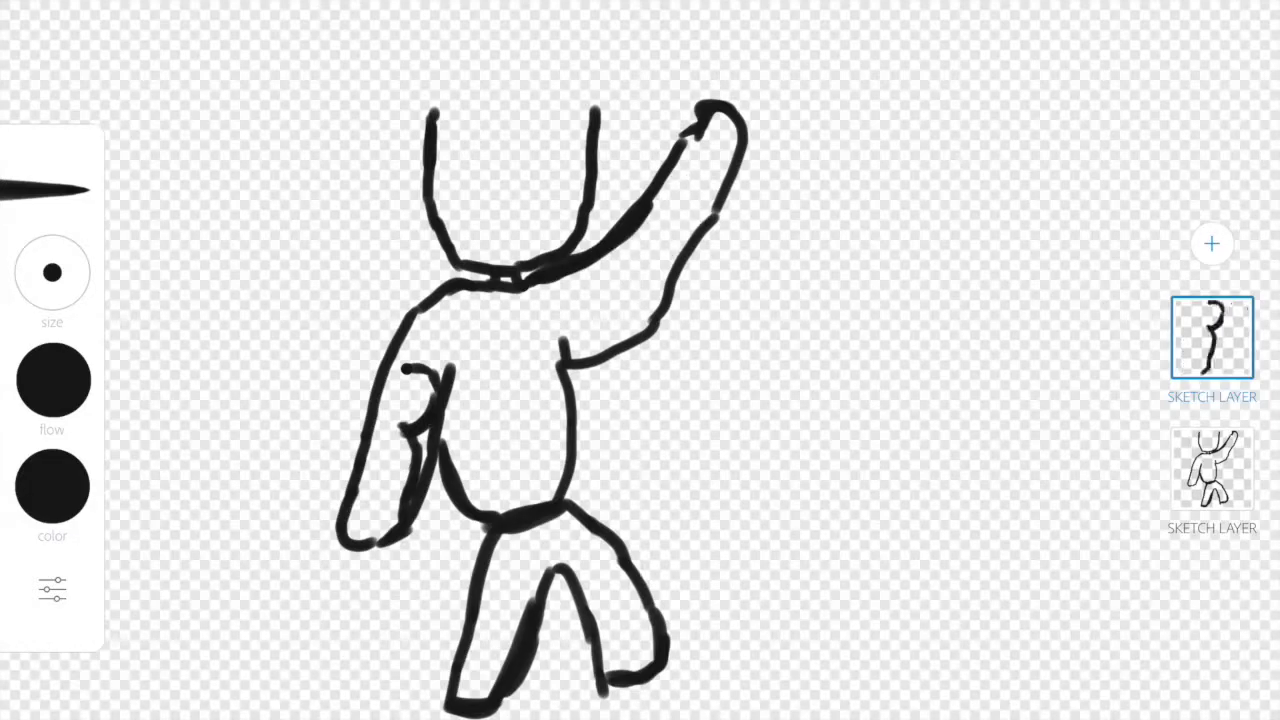
key(ctrl+z)
key(ctrl+z)
key(ctrl+z)
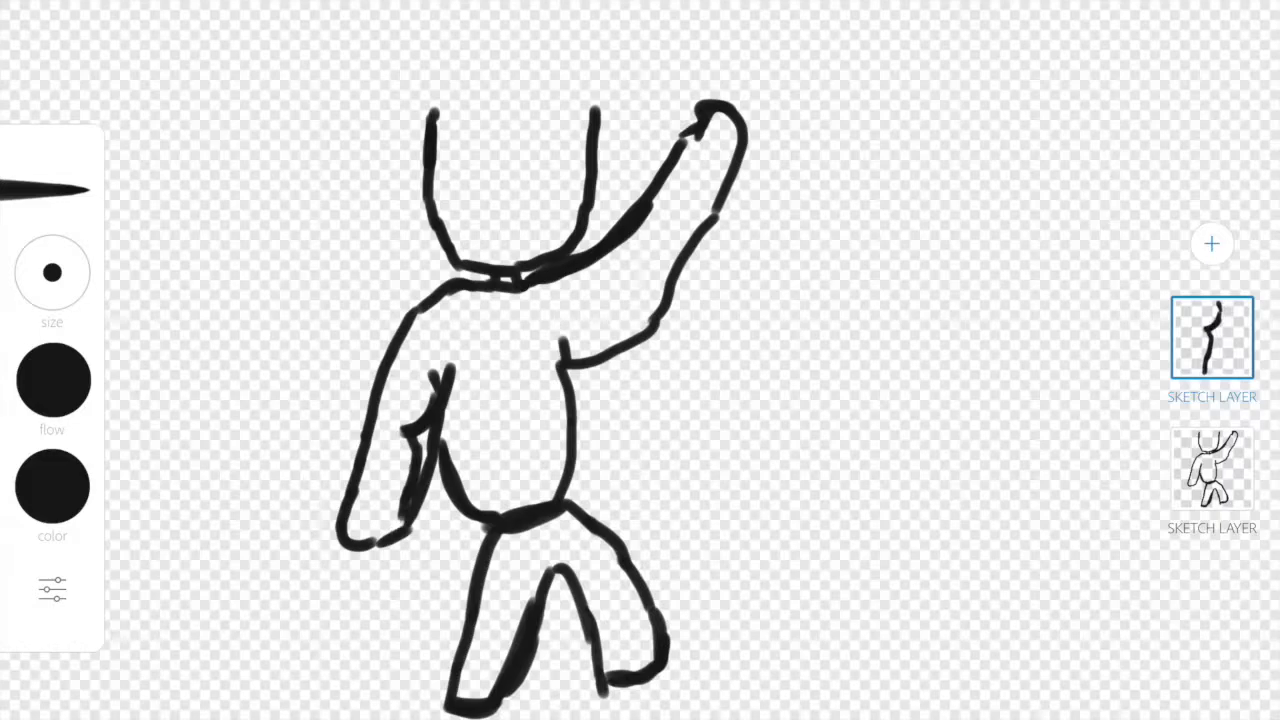
key(ctrl+z)
key(ctrl+z)
key(ctrl+z)
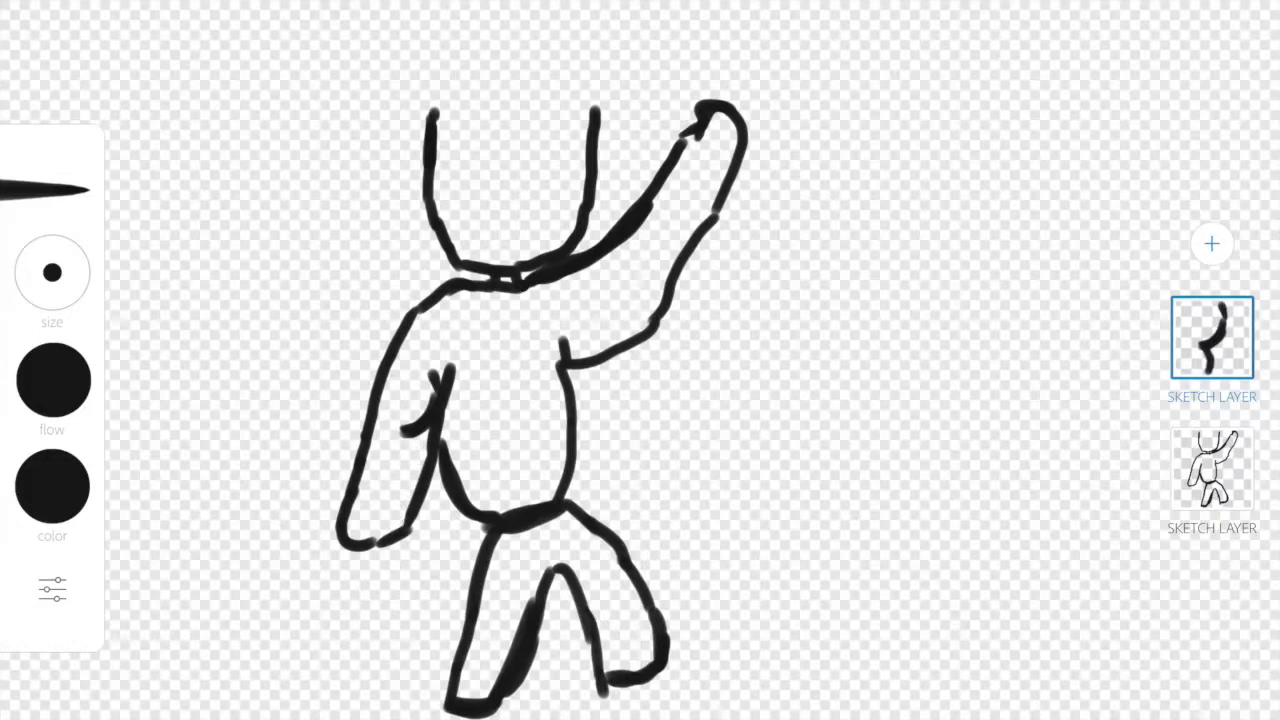
key(ctrl+z)
key(ctrl+z)
key(ctrl+z)
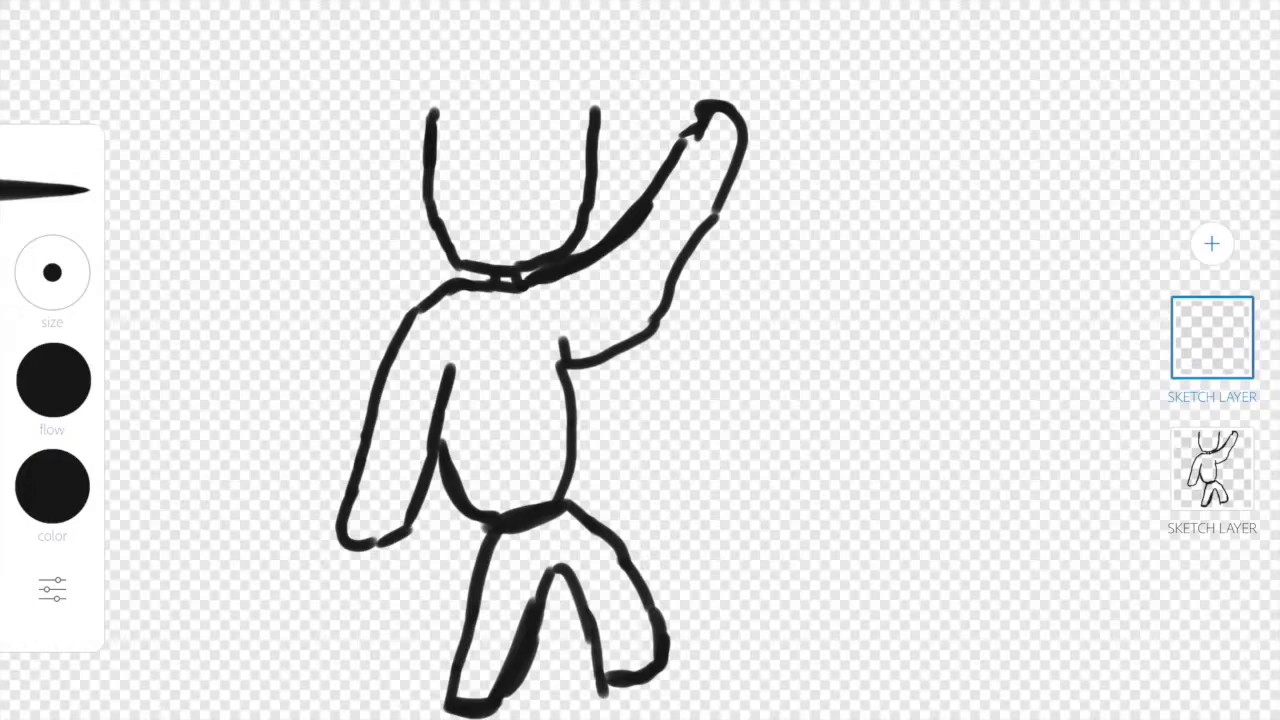
Step: Pick a red swatch from the colour themes for the brush
click(53, 380)
click(52, 486)
scroll(323, 484, down, 3)
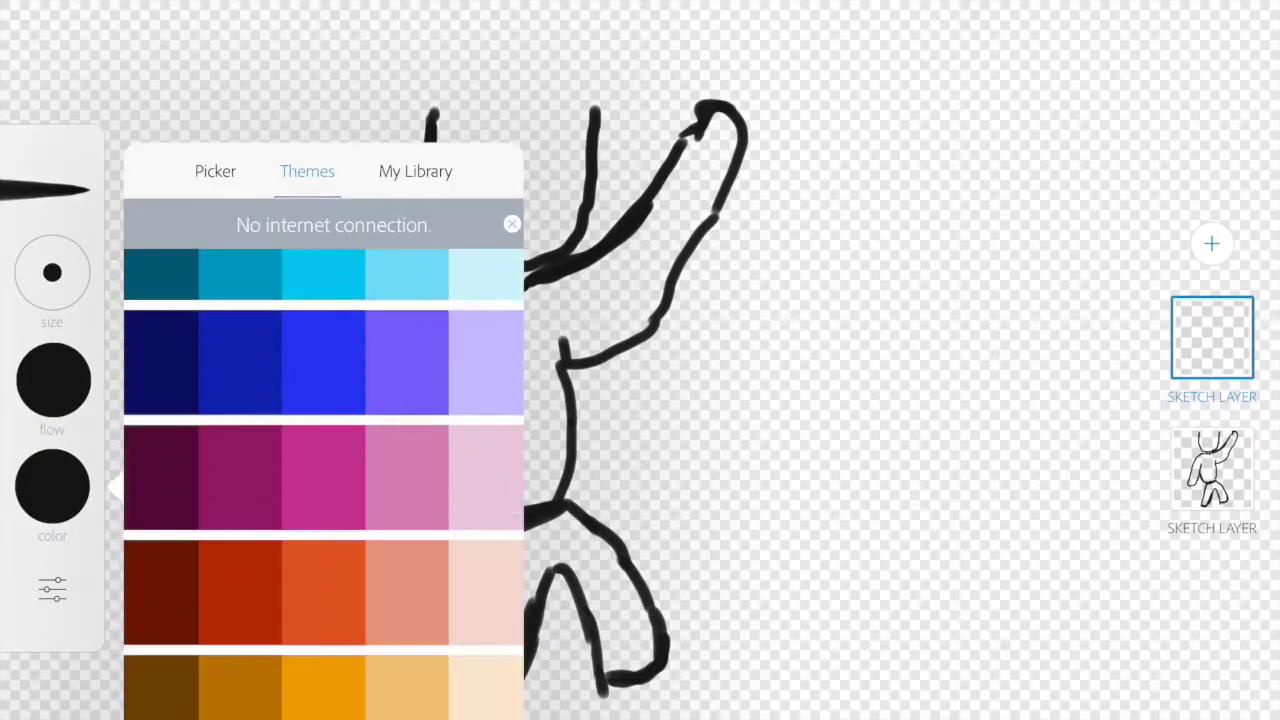
click(240, 548)
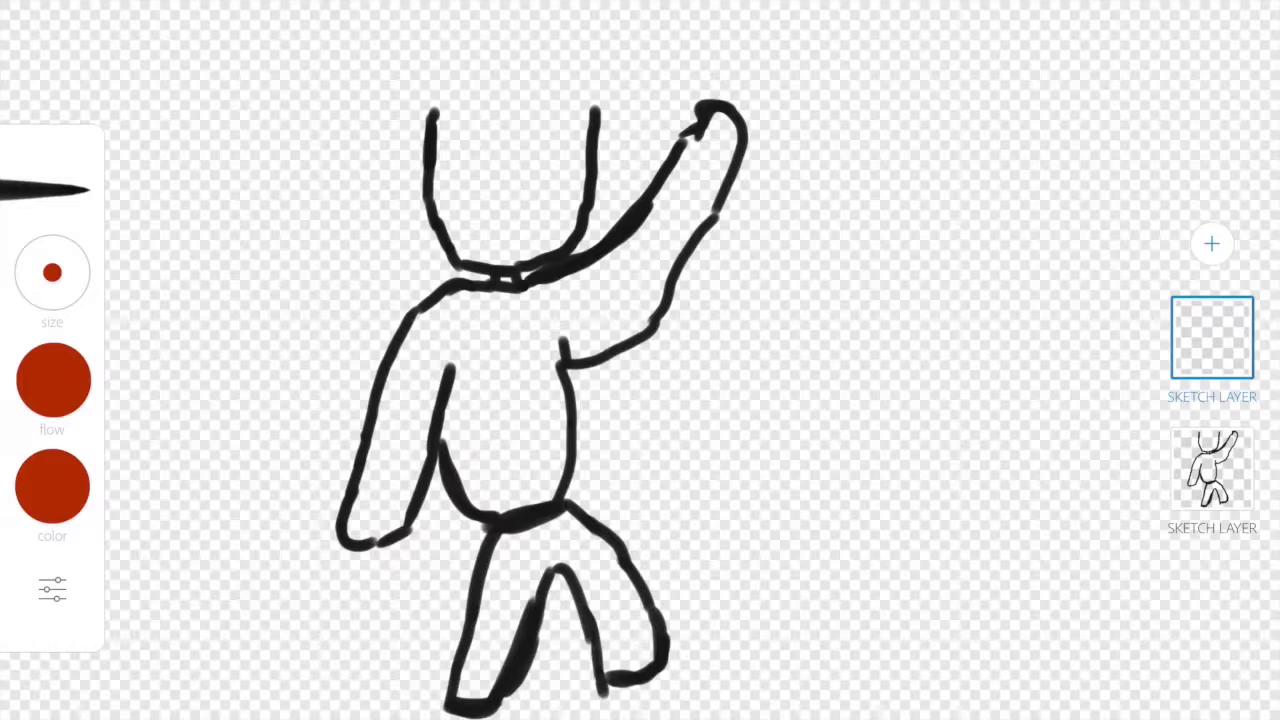
Step: Brush red across the shoulders and fill the whole torso solid red
drag(442, 326, 452, 368)
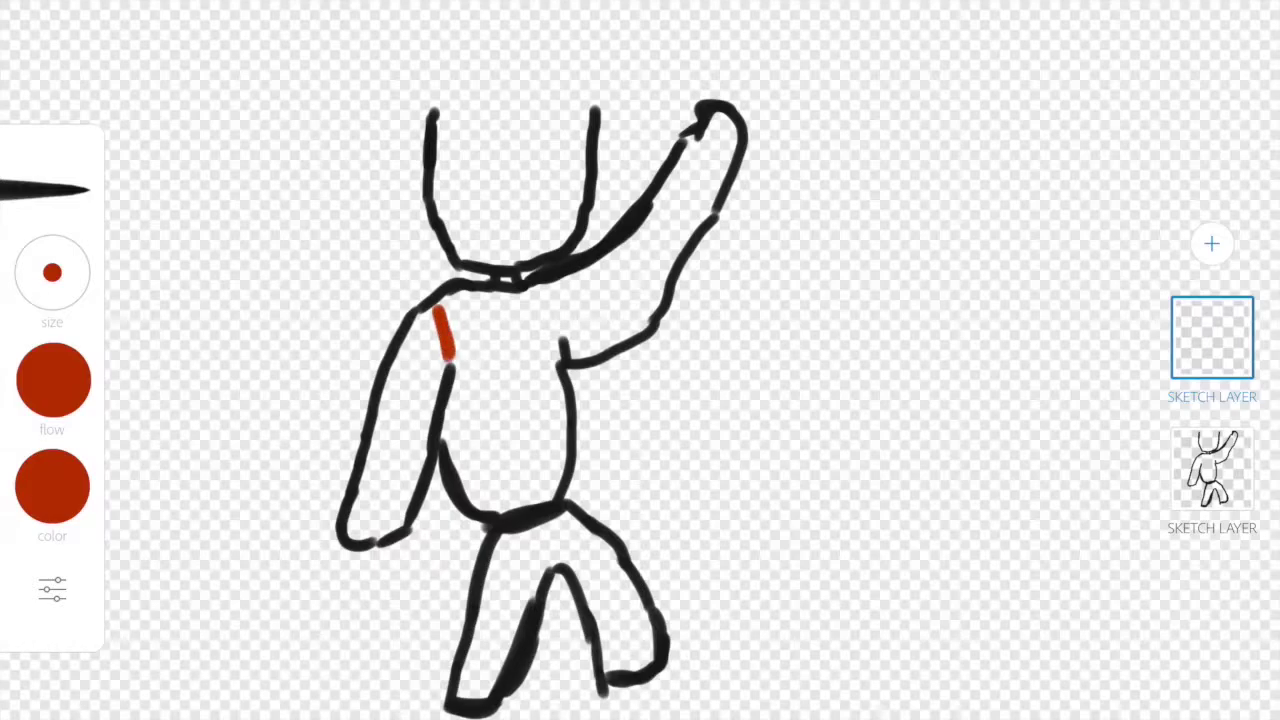
mouse_move(556, 282)
mouse_down()
mouse_move(568, 362)
mouse_move(570, 345)
mouse_up()
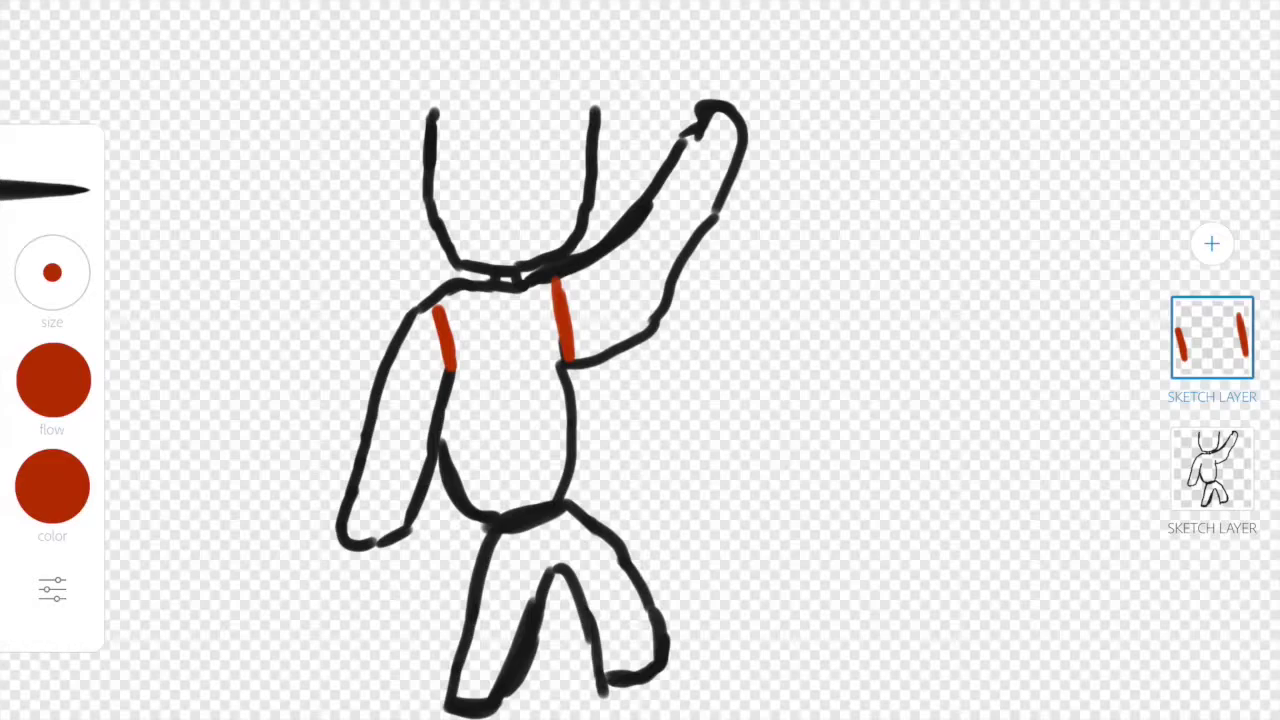
drag(437, 302, 446, 313)
mouse_move(552, 282)
mouse_down()
mouse_move(545, 320)
mouse_move(530, 290)
mouse_move(455, 312)
mouse_move(455, 445)
mouse_move(450, 395)
mouse_up()
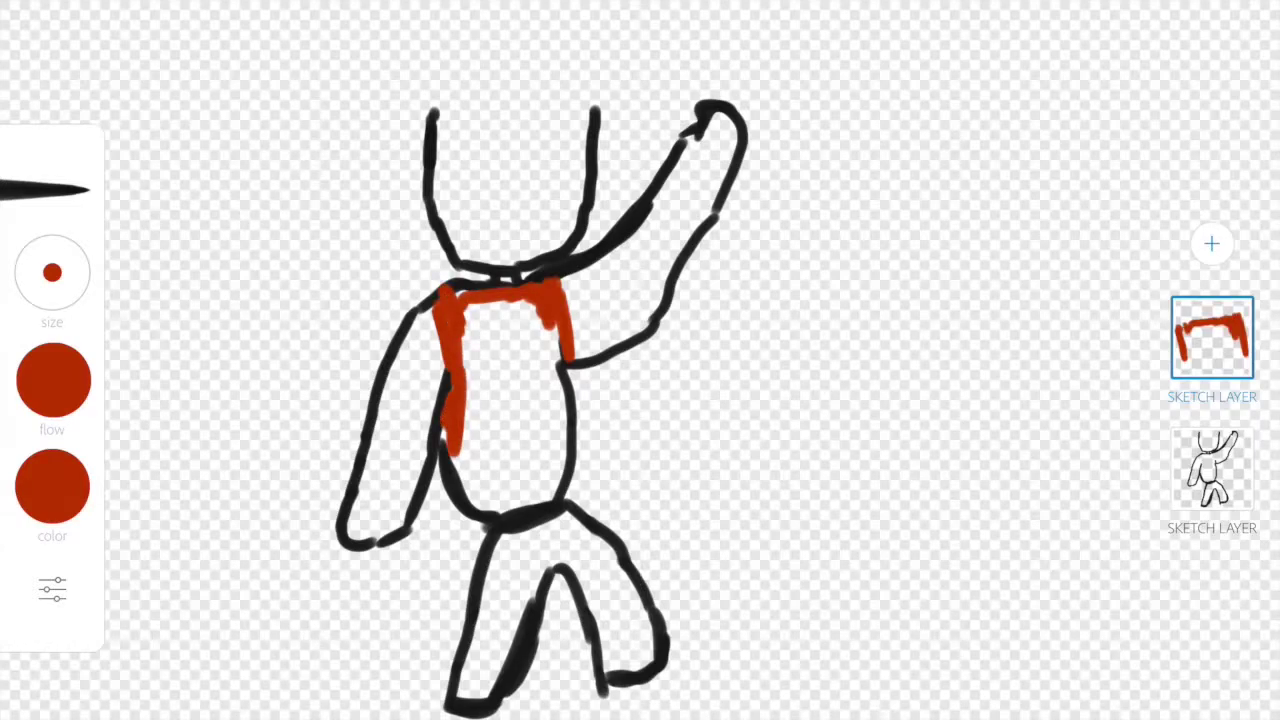
mouse_move(444, 430)
mouse_down()
mouse_move(460, 478)
mouse_move(490, 505)
mouse_move(505, 510)
mouse_move(546, 482)
mouse_move(564, 420)
mouse_move(550, 324)
mouse_move(538, 352)
mouse_move(476, 372)
mouse_move(468, 436)
mouse_move(494, 490)
mouse_move(526, 420)
mouse_move(550, 410)
mouse_move(553, 375)
mouse_move(500, 305)
mouse_move(460, 290)
mouse_move(491, 387)
mouse_move(540, 408)
mouse_move(545, 380)
mouse_move(497, 386)
mouse_move(500, 278)
mouse_up()
drag(530, 474, 548, 500)
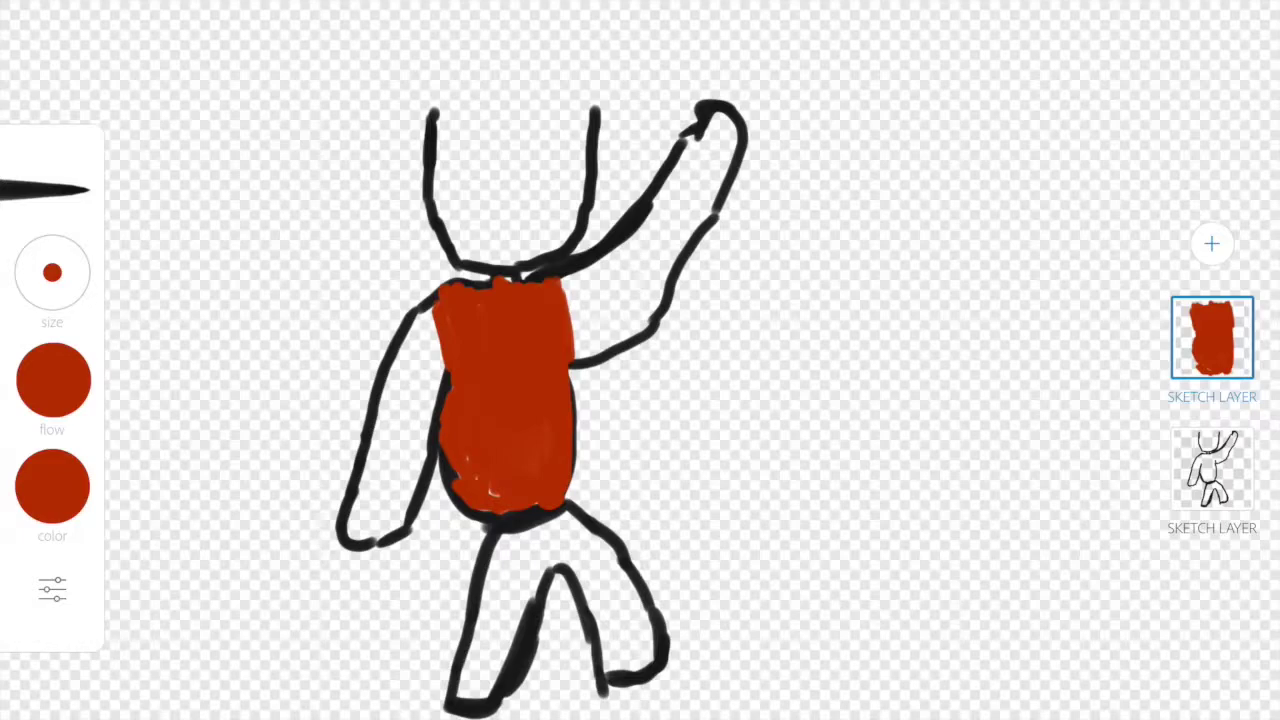
Step: On a third sketch layer, draw a thick black diagonal strap across the torso
click(1211, 243)
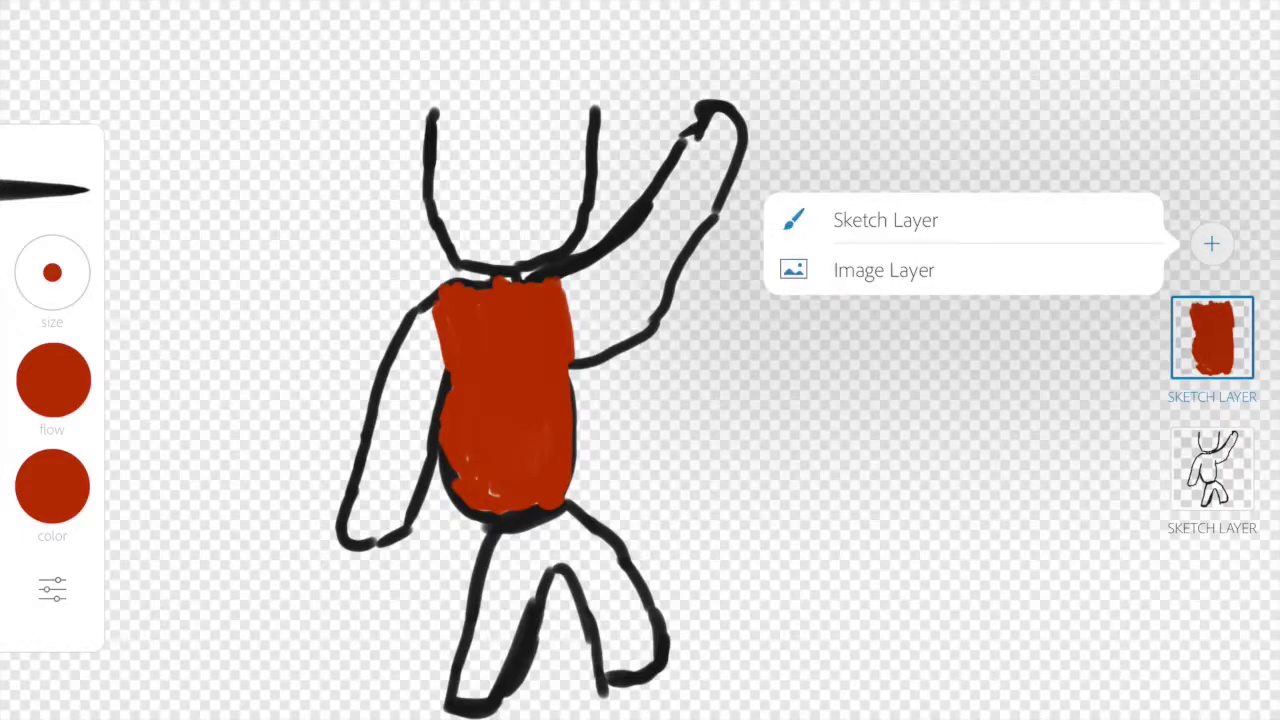
click(884, 270)
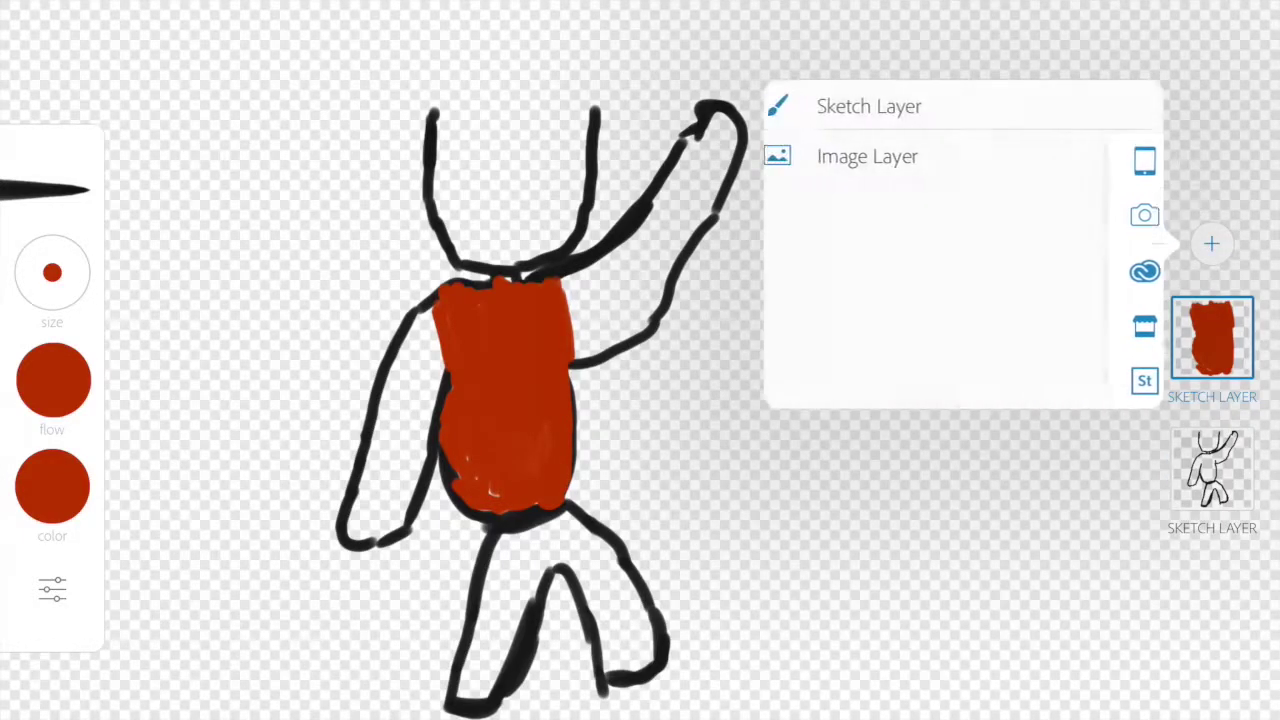
click(885, 220)
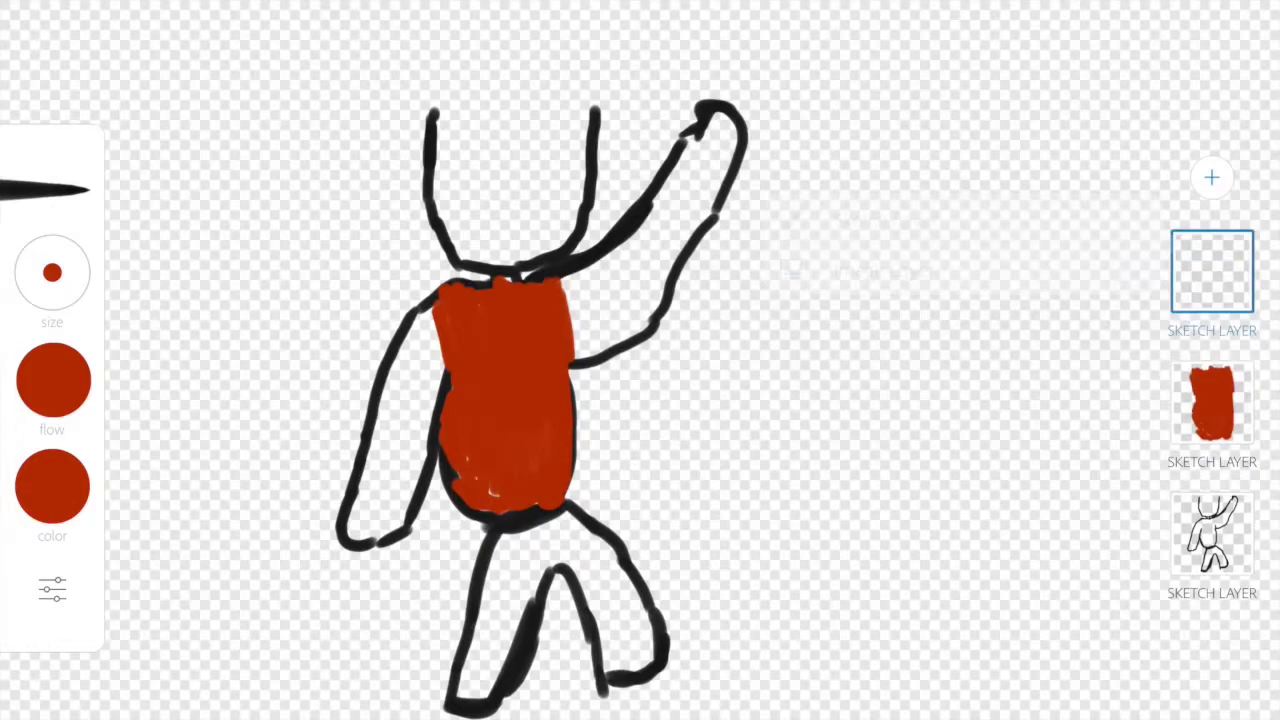
click(52, 486)
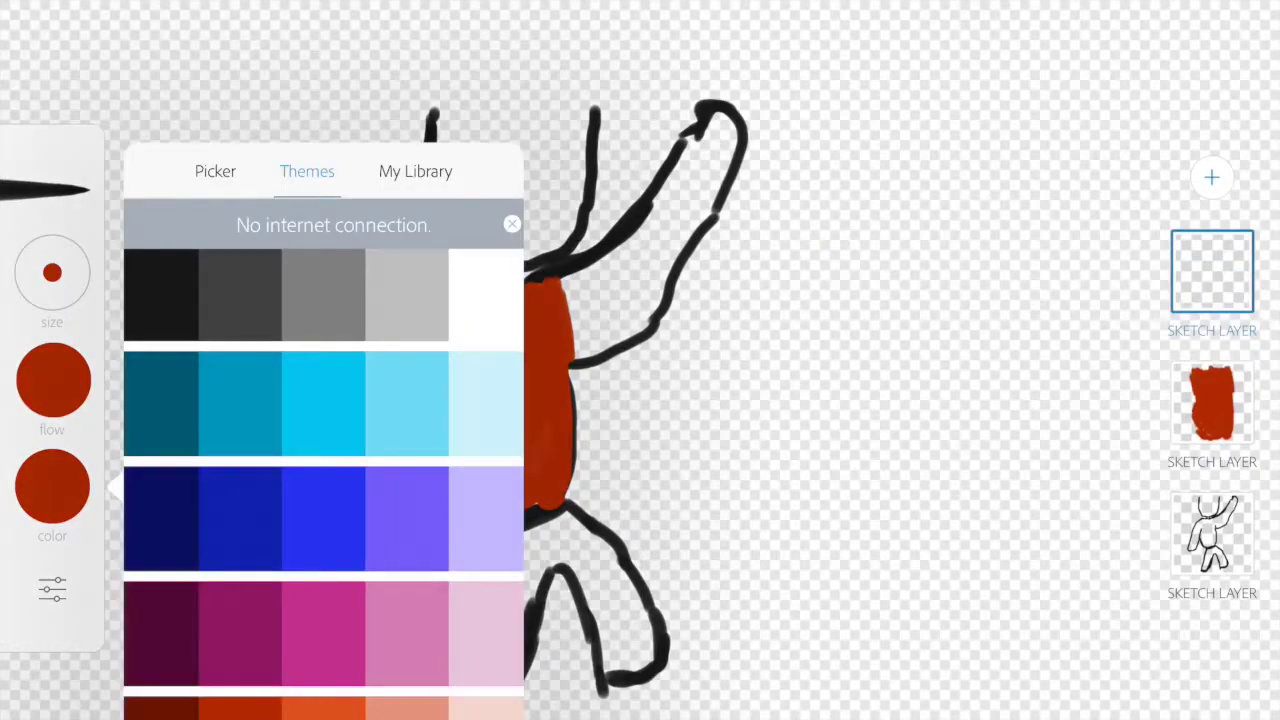
click(163, 294)
drag(552, 280, 448, 460)
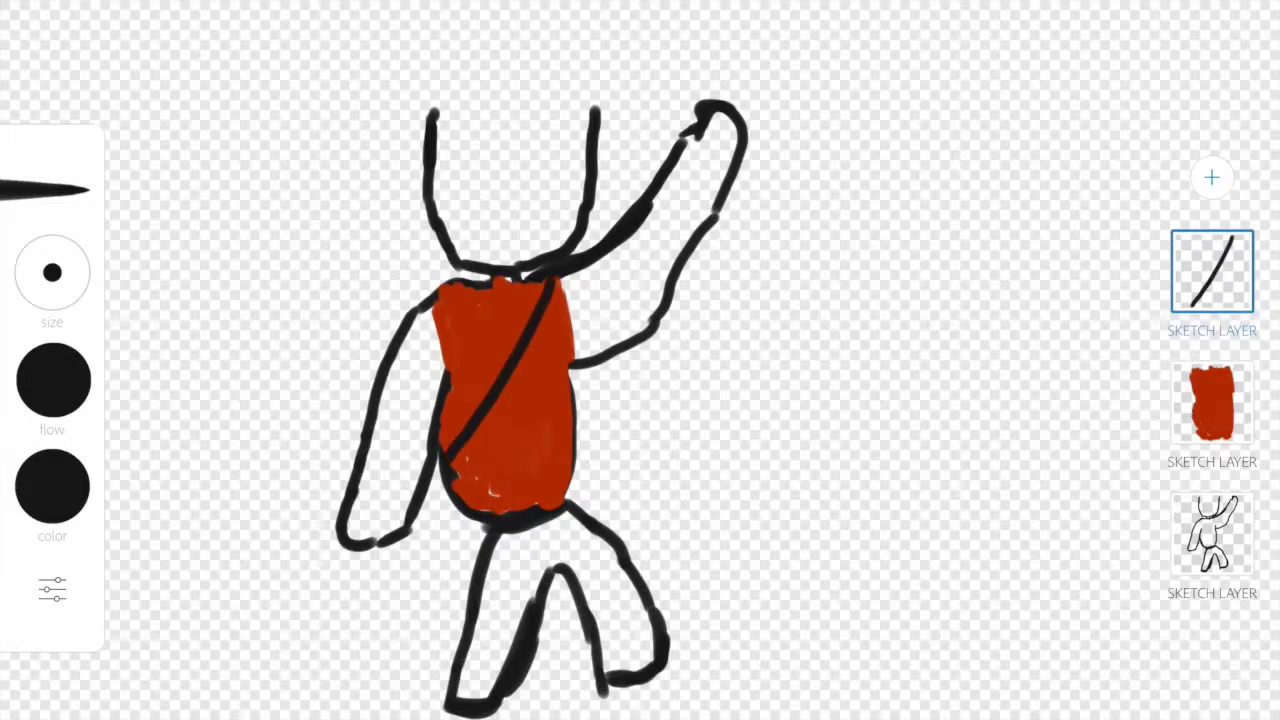
drag(530, 278, 442, 422)
mouse_move(540, 285)
mouse_down()
mouse_move(444, 428)
mouse_move(548, 280)
mouse_move(512, 316)
mouse_up()
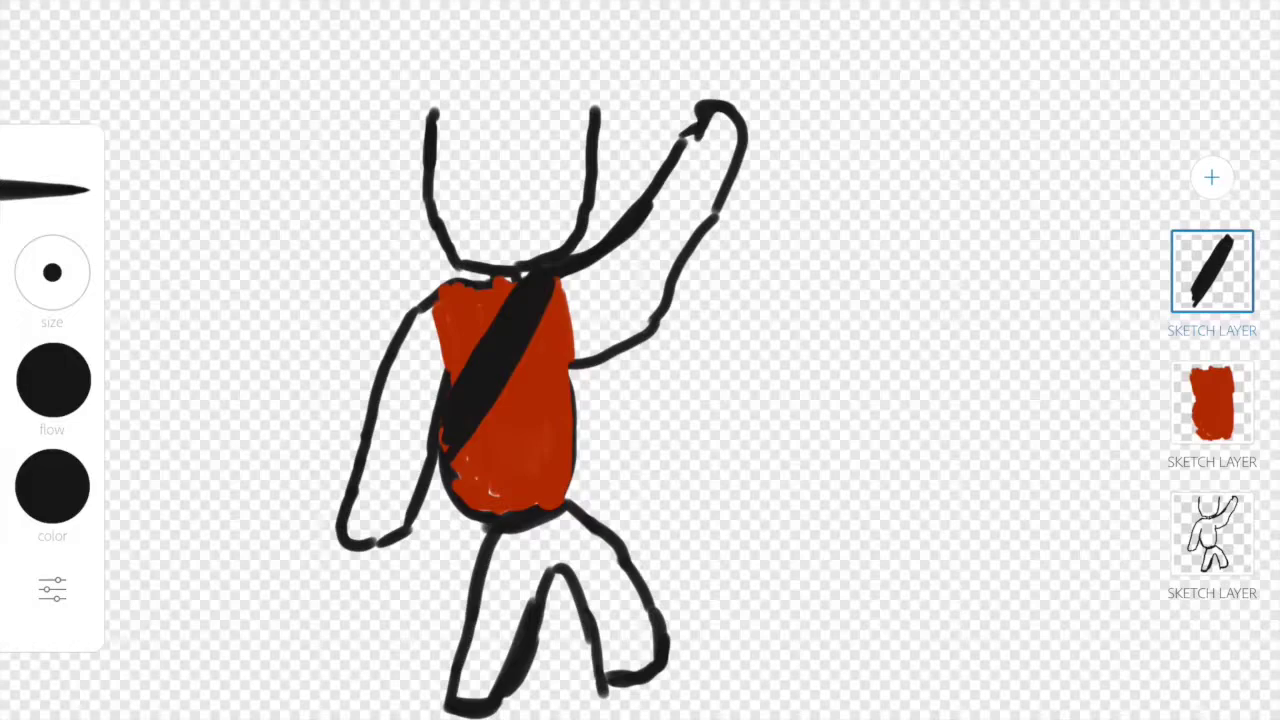
Step: Switch to grey and dab five grey dots over the red torso
click(52, 486)
click(323, 295)
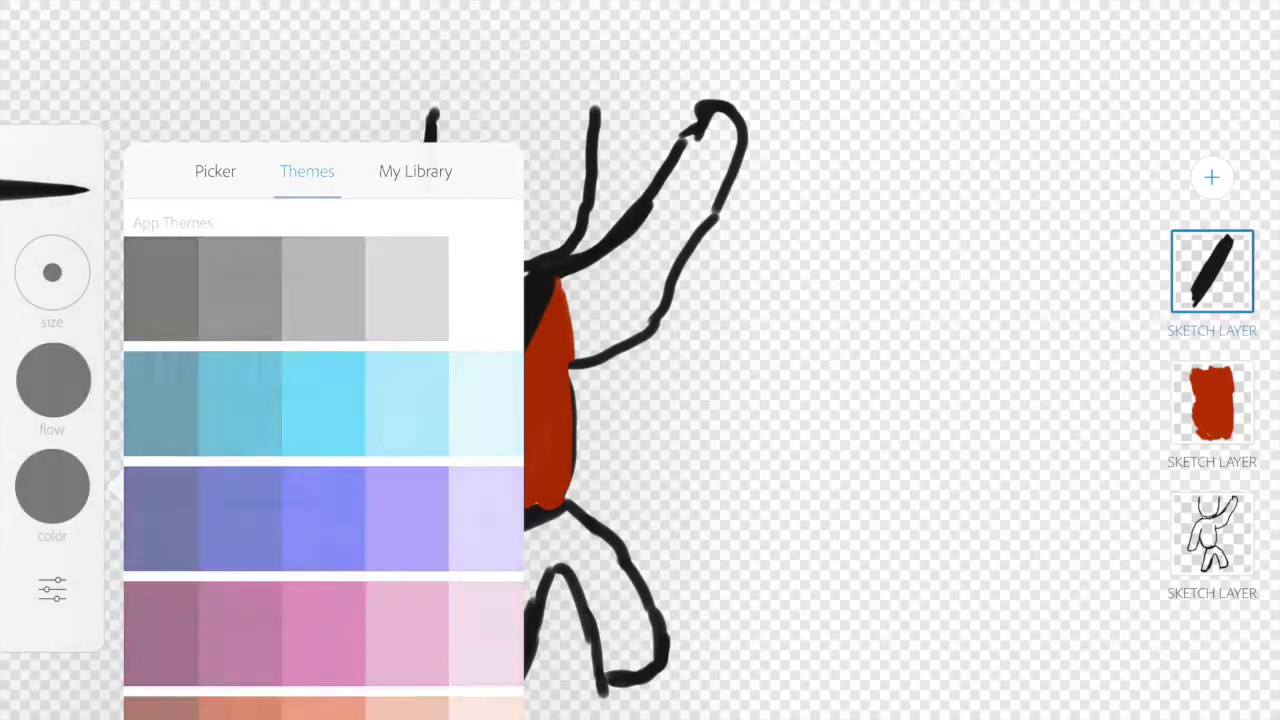
drag(474, 342, 467, 352)
click(494, 304)
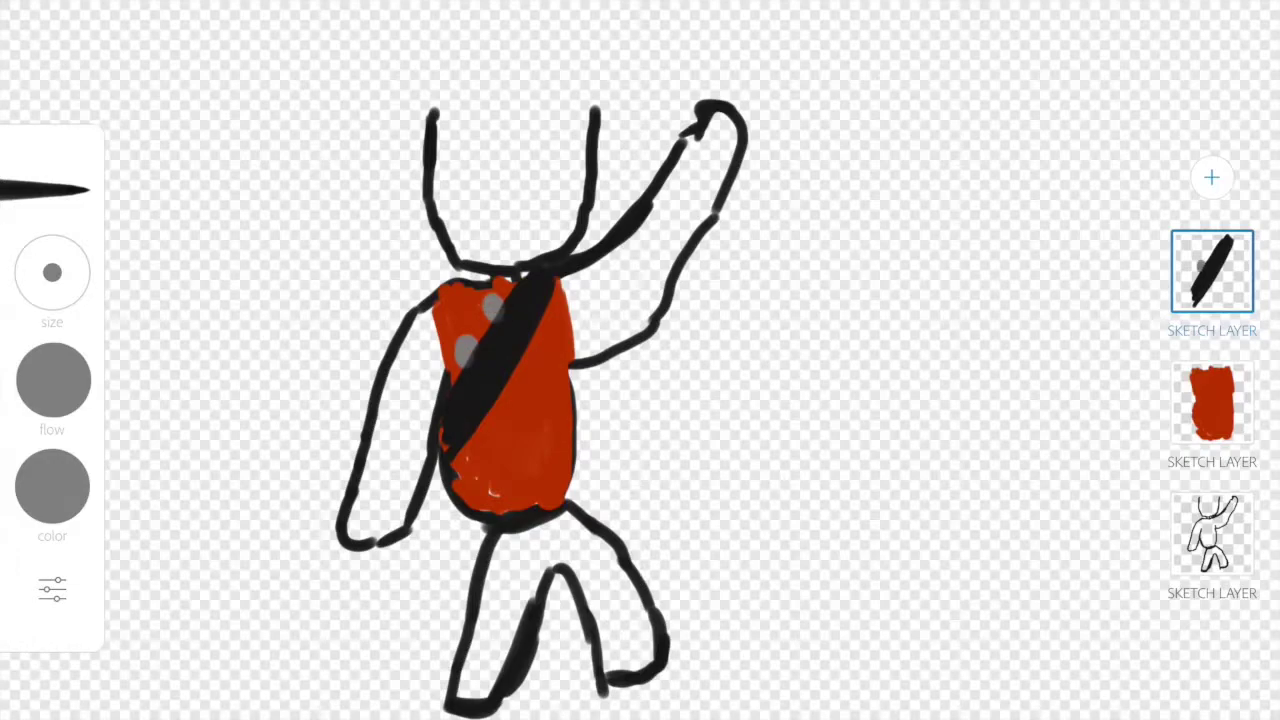
click(518, 376)
drag(486, 424, 476, 452)
mouse_move(556, 296)
mouse_down()
mouse_move(552, 318)
mouse_move(547, 302)
mouse_up()
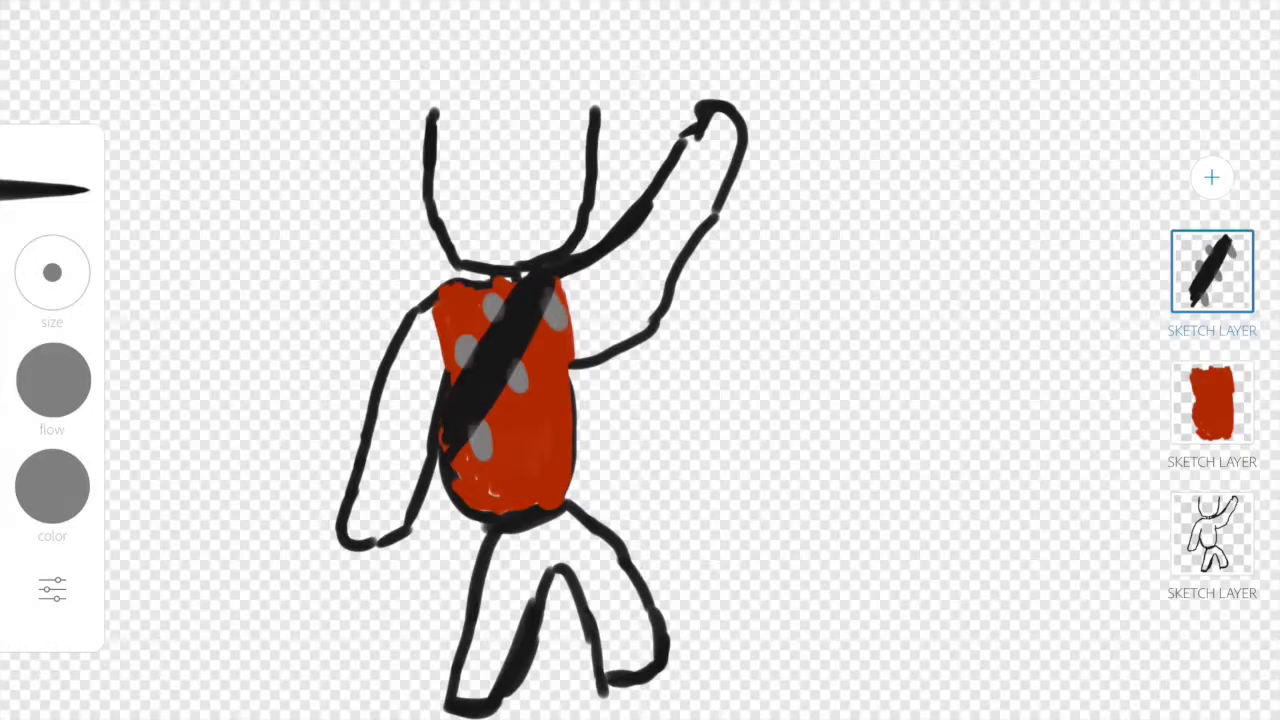
Step: Add a new sketch layer and choose dark blue for the trousers
click(1212, 177)
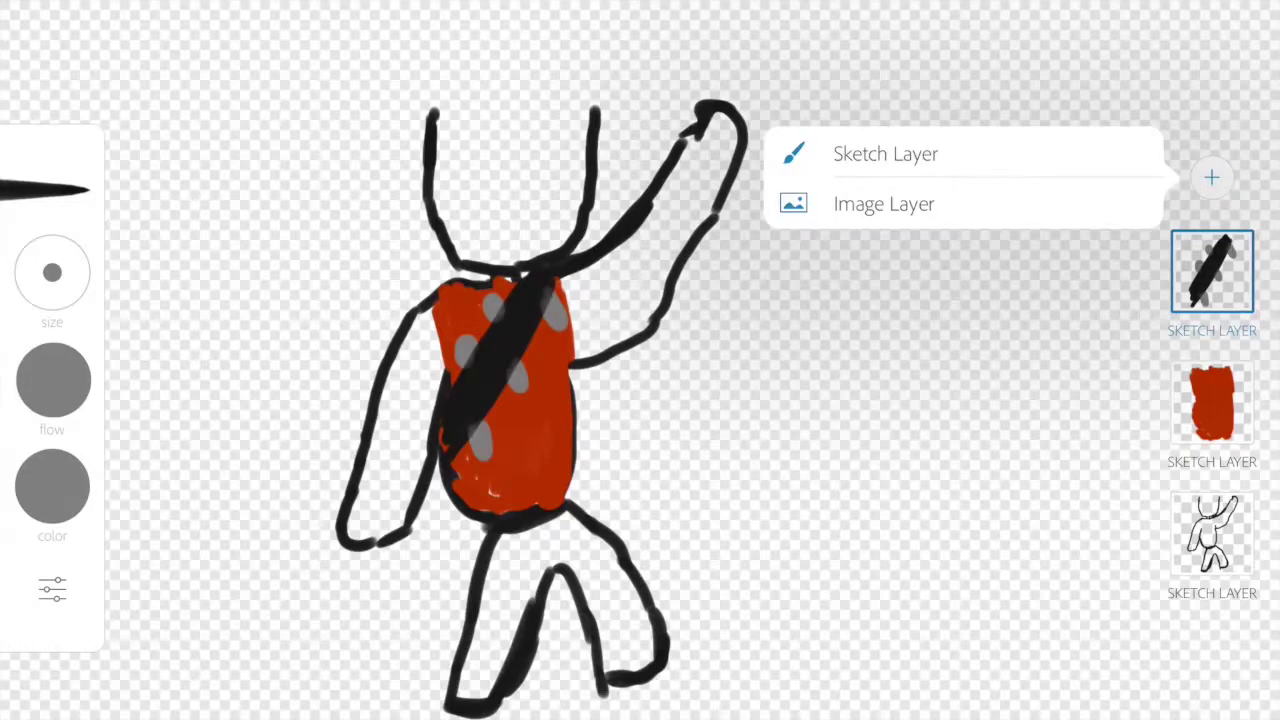
click(885, 153)
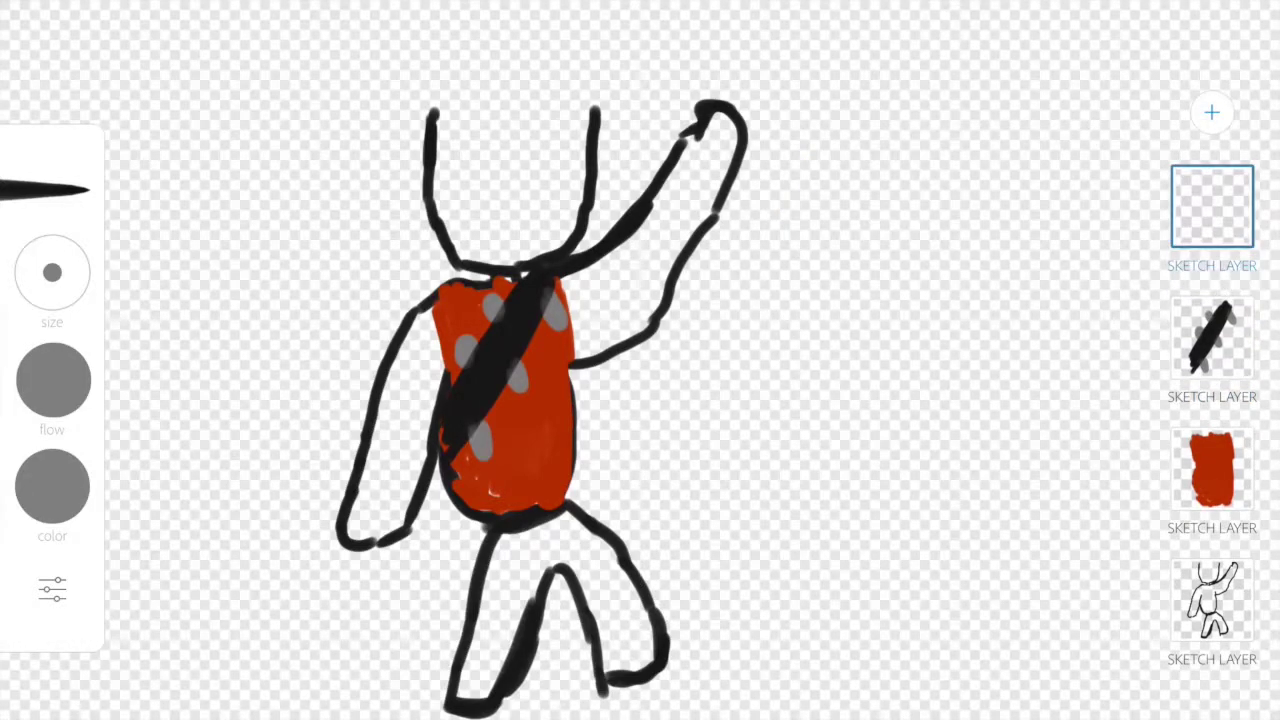
click(52, 485)
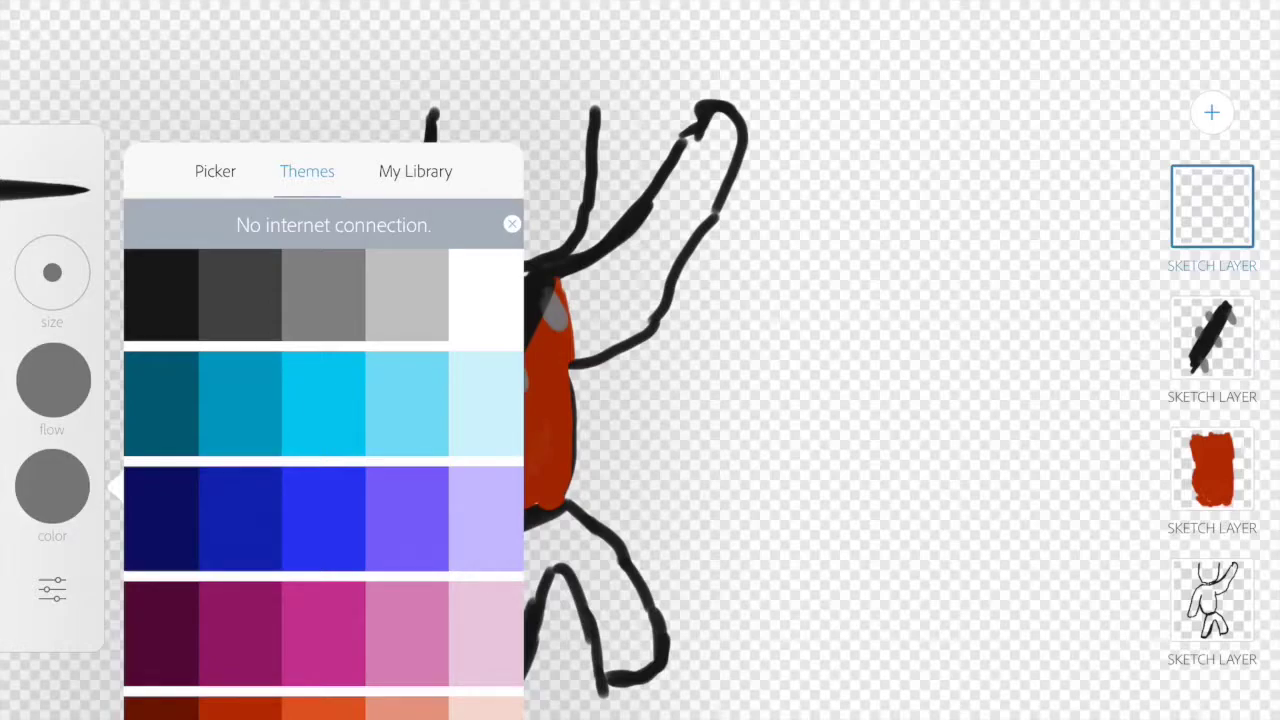
click(240, 518)
Step: Paint both legs solid blue, then add another empty sketch layer for shoes
mouse_move(505, 525)
mouse_down()
mouse_move(458, 690)
mouse_move(478, 695)
mouse_move(505, 640)
mouse_move(520, 535)
mouse_move(485, 660)
mouse_up()
mouse_move(530, 605)
mouse_down()
mouse_move(550, 528)
mouse_move(525, 542)
mouse_move(595, 535)
mouse_move(550, 515)
mouse_move(630, 590)
mouse_move(648, 632)
mouse_move(640, 665)
mouse_move(600, 612)
mouse_up()
mouse_move(605, 665)
mouse_down()
mouse_move(635, 615)
mouse_move(550, 535)
mouse_move(545, 565)
mouse_move(600, 604)
mouse_up()
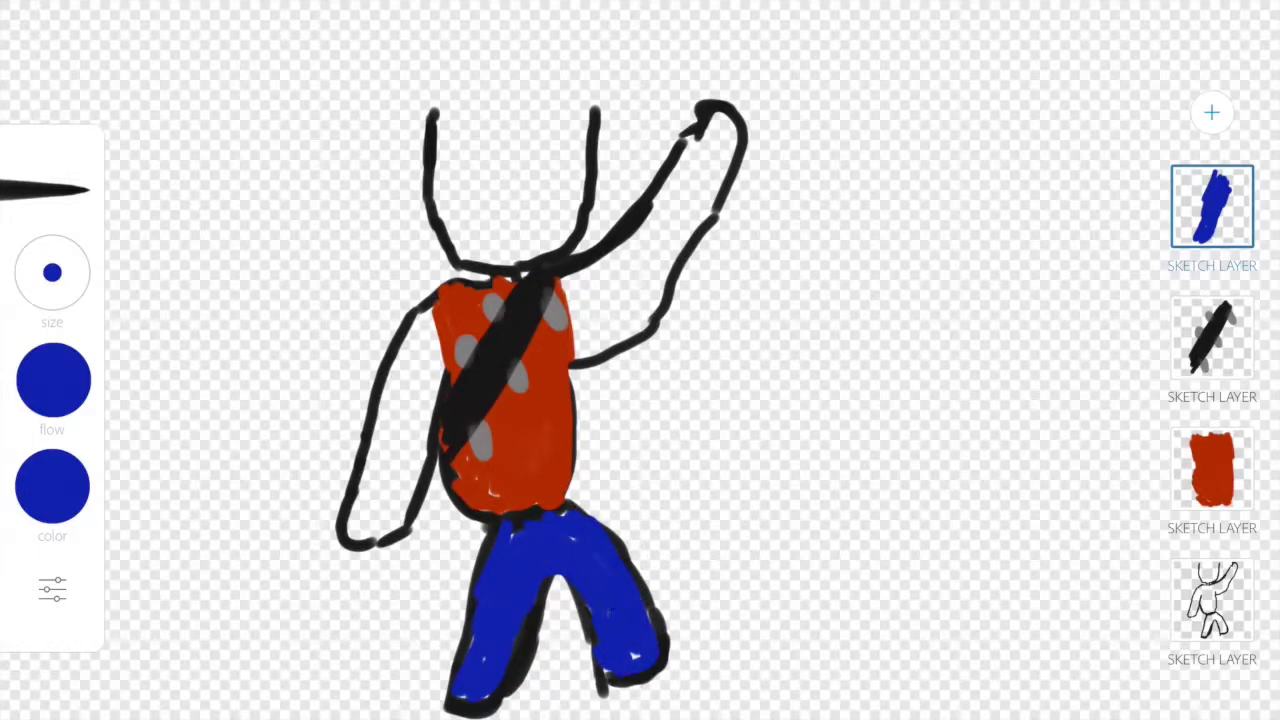
click(1211, 112)
click(885, 88)
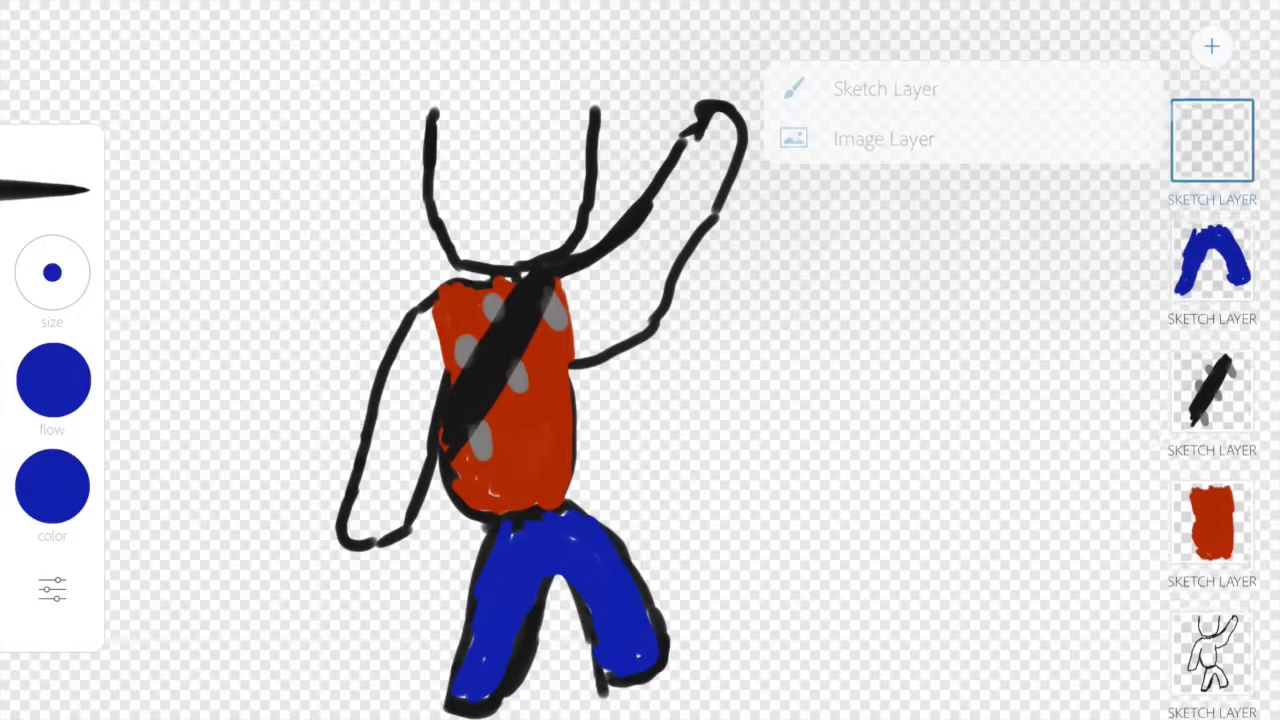
Step: Draw black shoe outlines at both feet
click(52, 486)
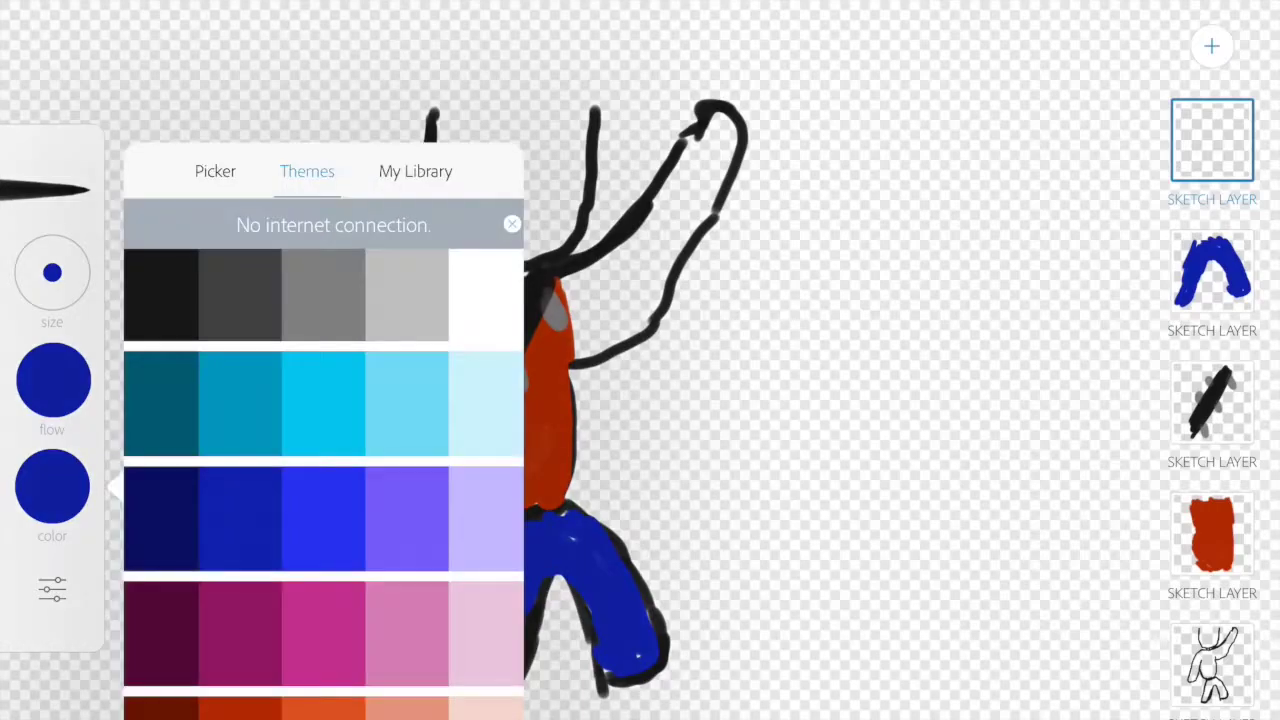
click(161, 295)
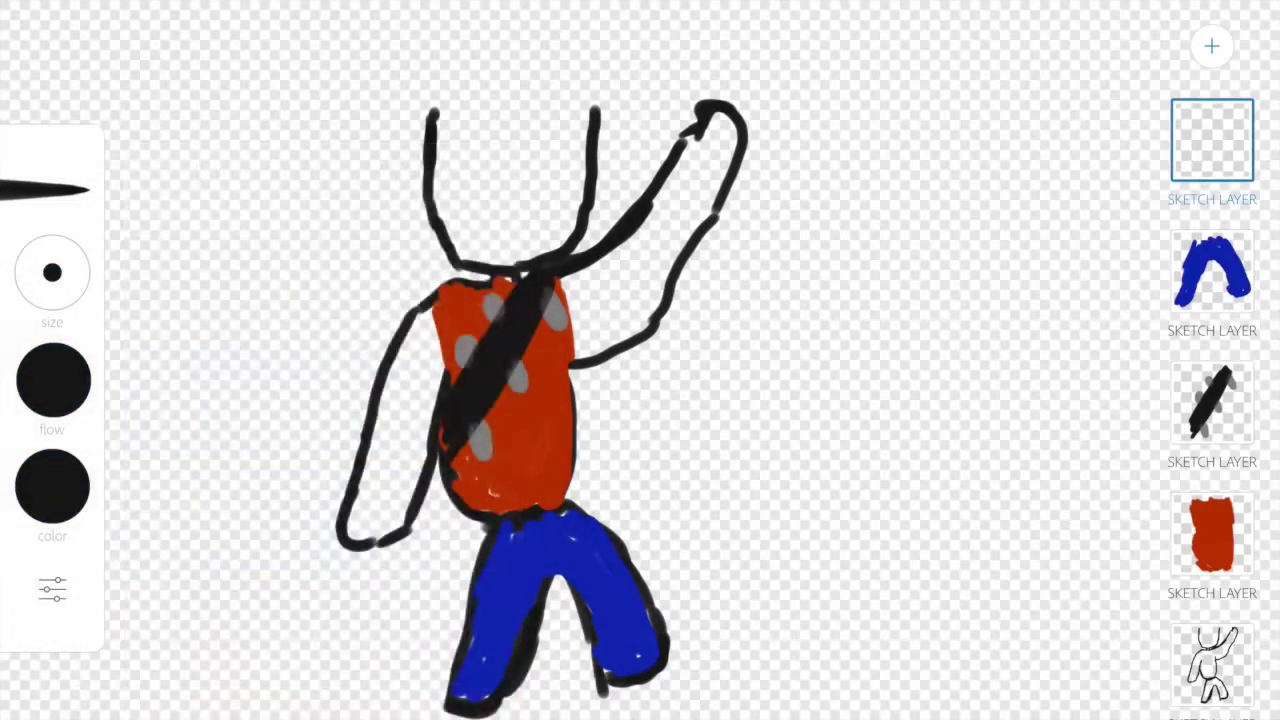
mouse_move(640, 668)
mouse_down()
mouse_move(695, 652)
mouse_move(720, 685)
mouse_move(636, 708)
mouse_move(612, 690)
mouse_move(646, 716)
mouse_up()
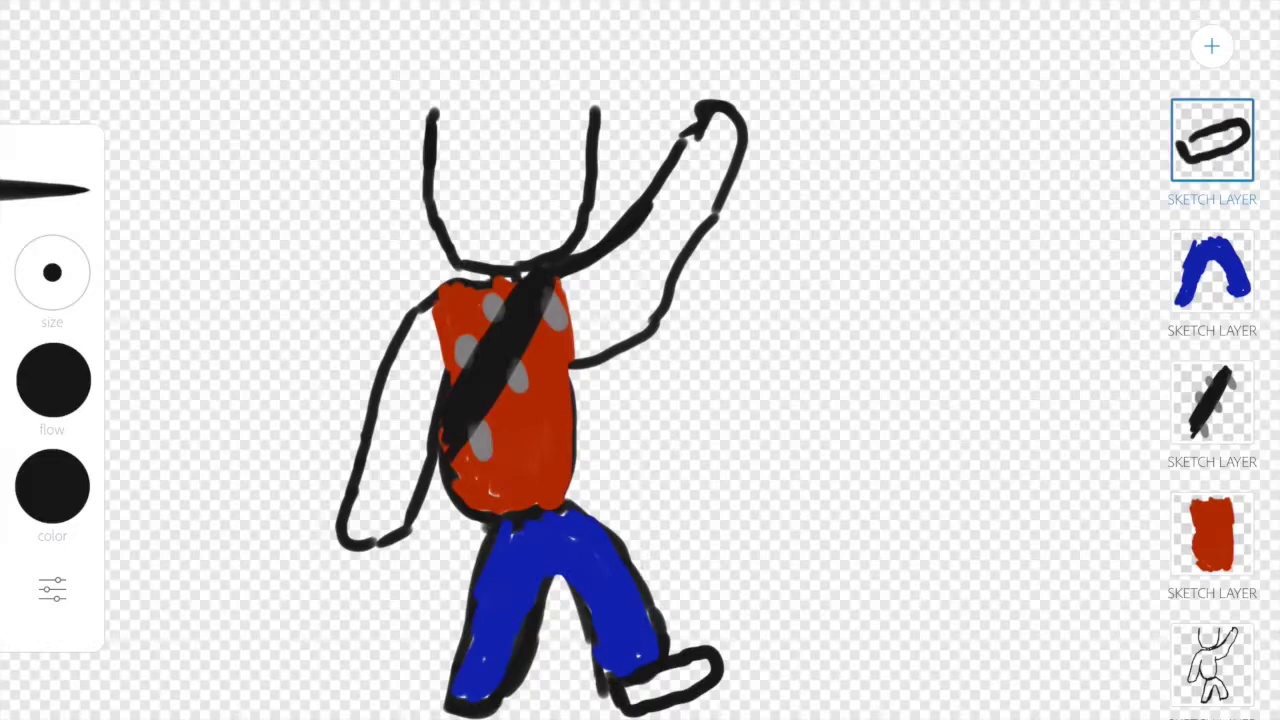
mouse_move(502, 700)
mouse_down()
mouse_move(524, 698)
mouse_move(540, 716)
mouse_up()
mouse_move(456, 706)
mouse_down()
mouse_move(442, 718)
mouse_move(450, 696)
mouse_move(438, 718)
mouse_up()
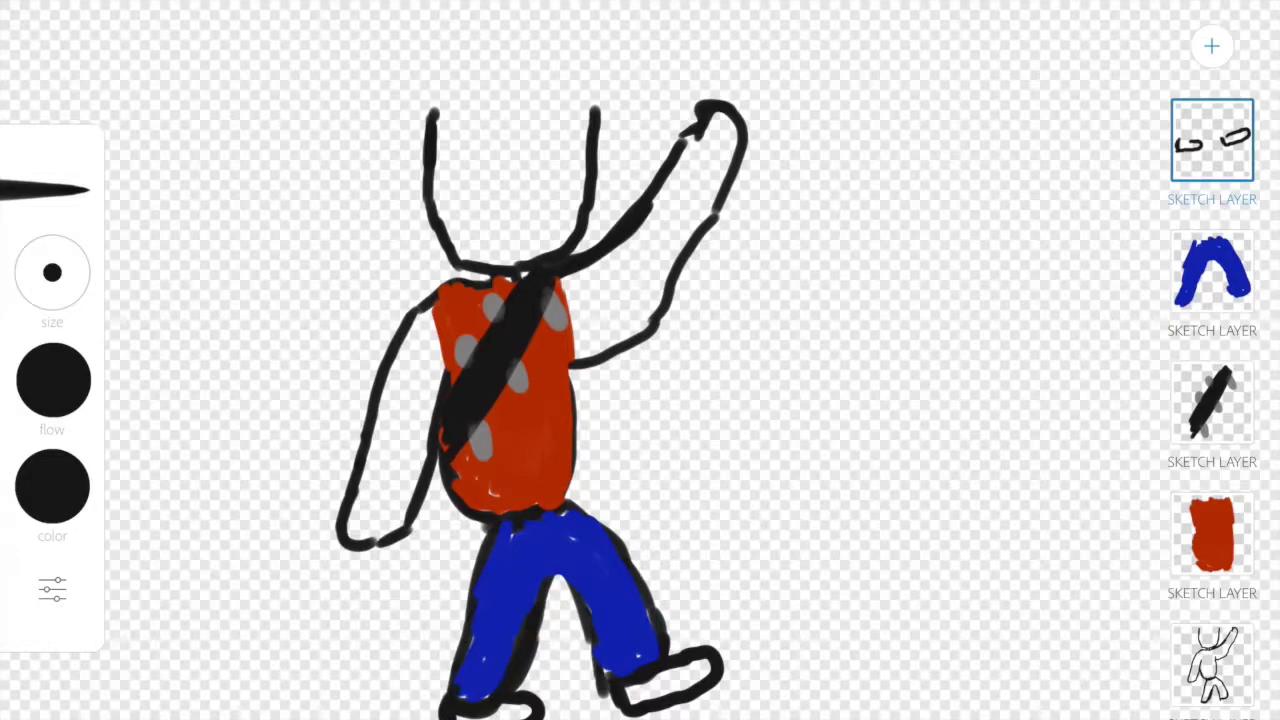
Step: Fill both shoes with orange from the colour themes
click(52, 486)
scroll(322, 484, down, 5)
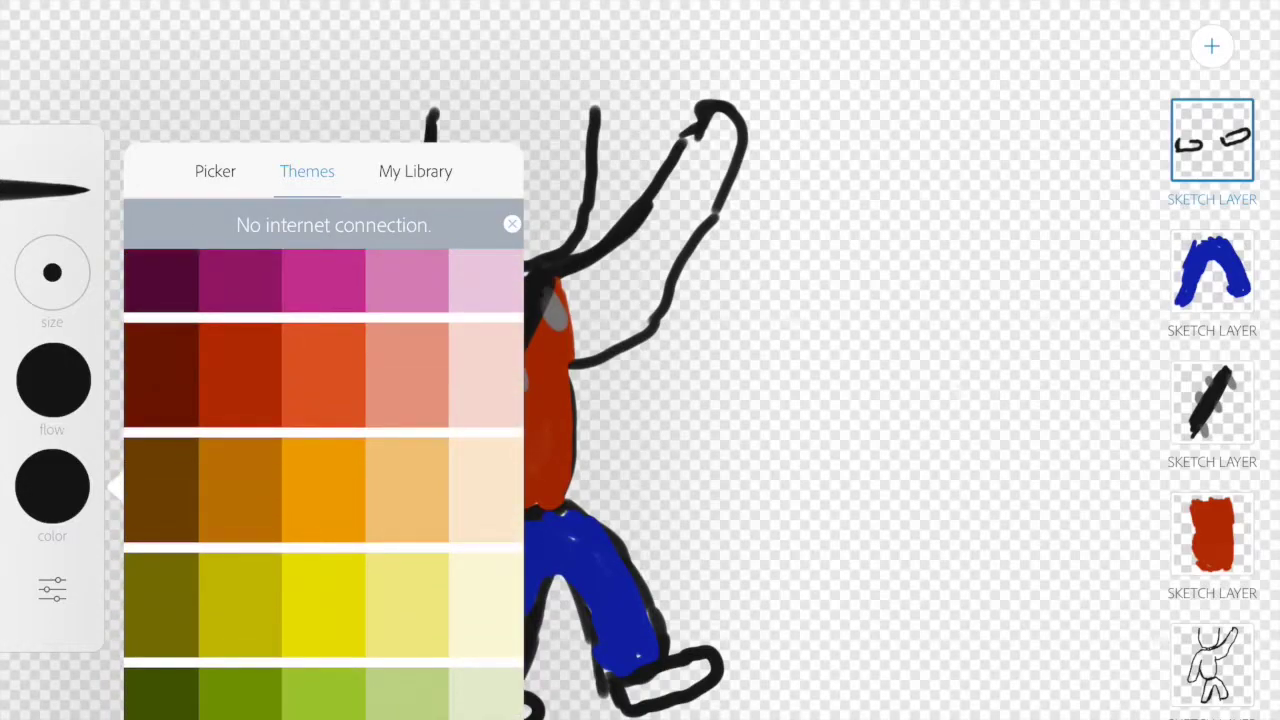
click(323, 490)
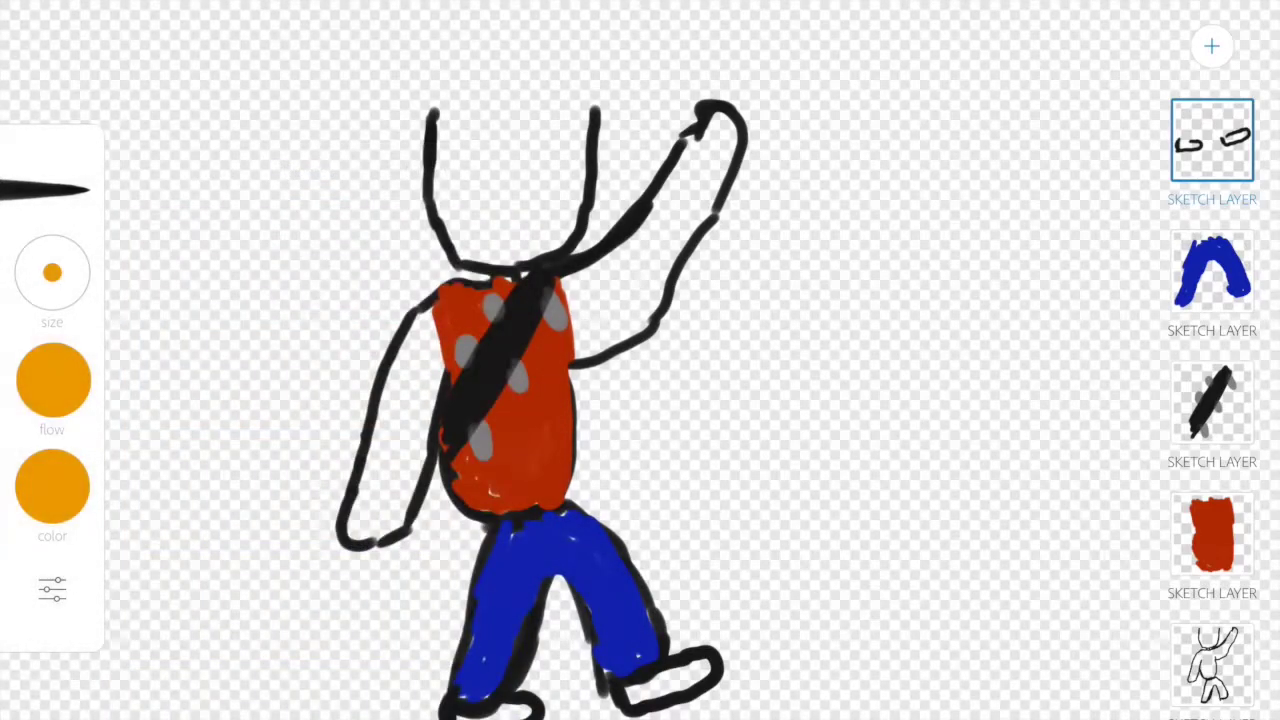
mouse_move(636, 686)
mouse_down()
mouse_move(720, 662)
mouse_move(624, 698)
mouse_move(700, 680)
mouse_up()
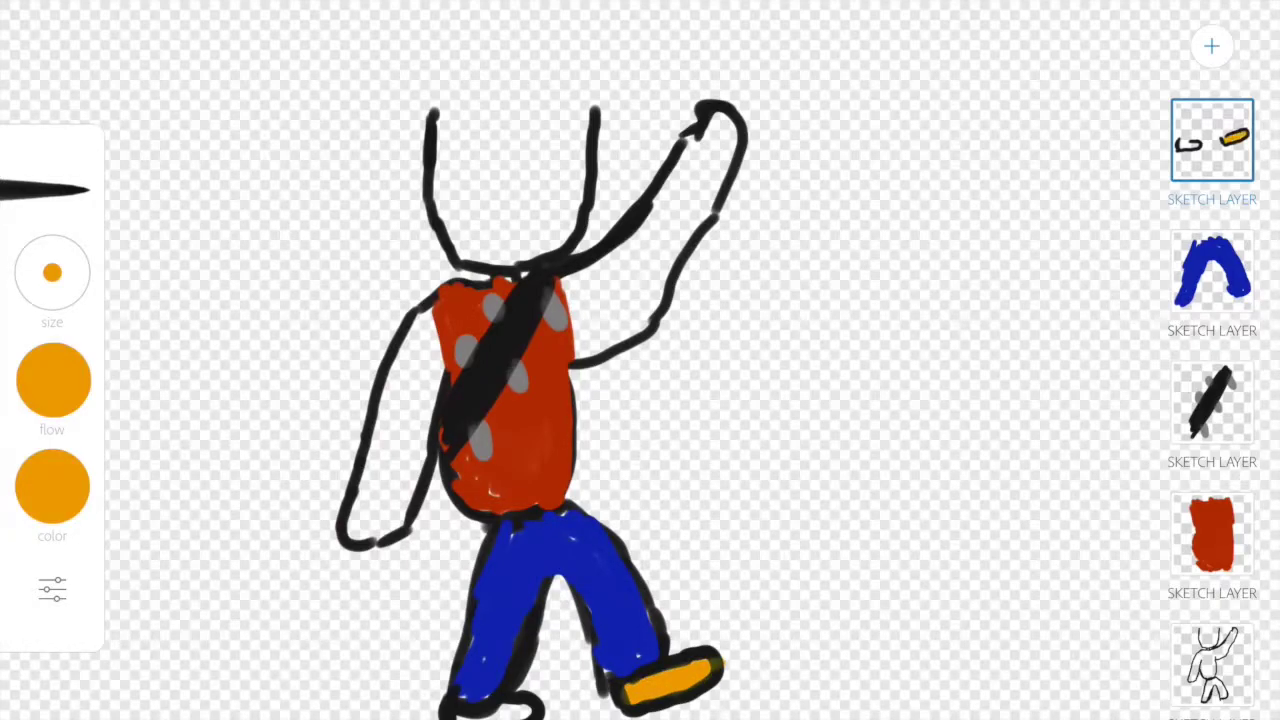
mouse_move(466, 708)
mouse_down()
mouse_move(528, 702)
mouse_move(462, 712)
mouse_move(514, 708)
mouse_up()
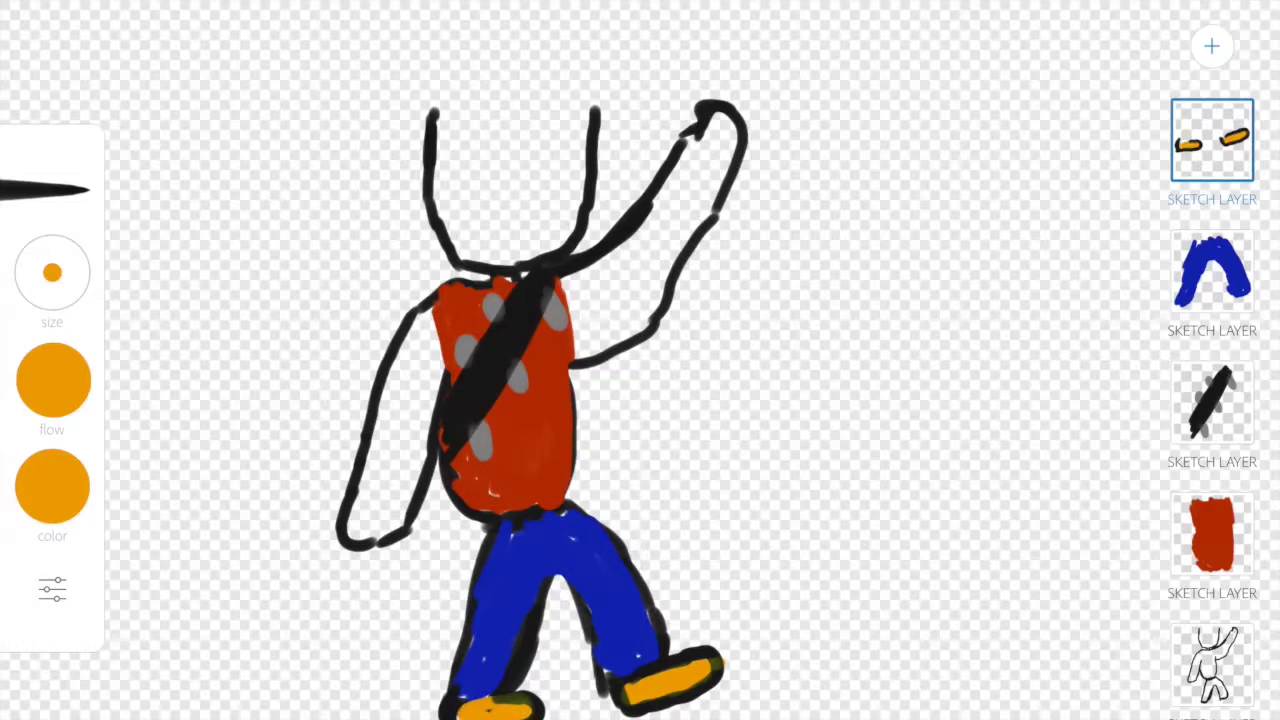
Step: Add a new sketch layer for the gun and set the brush to black
click(1211, 46)
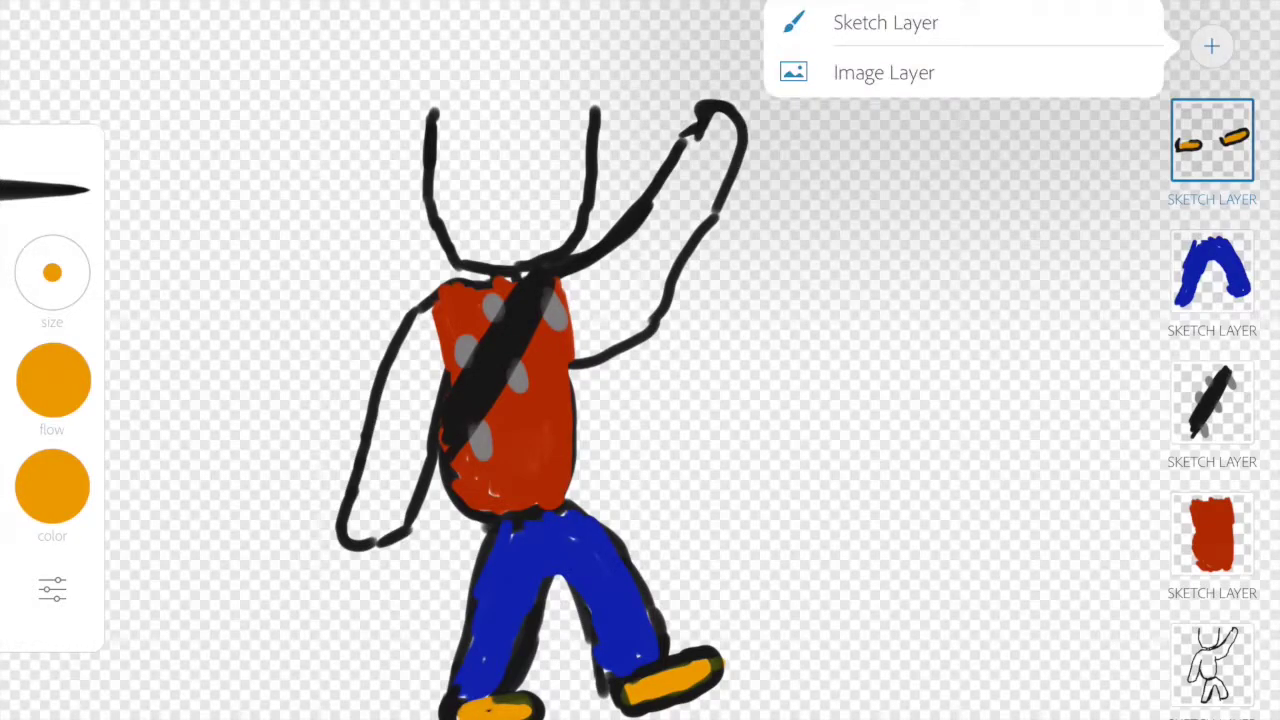
click(885, 22)
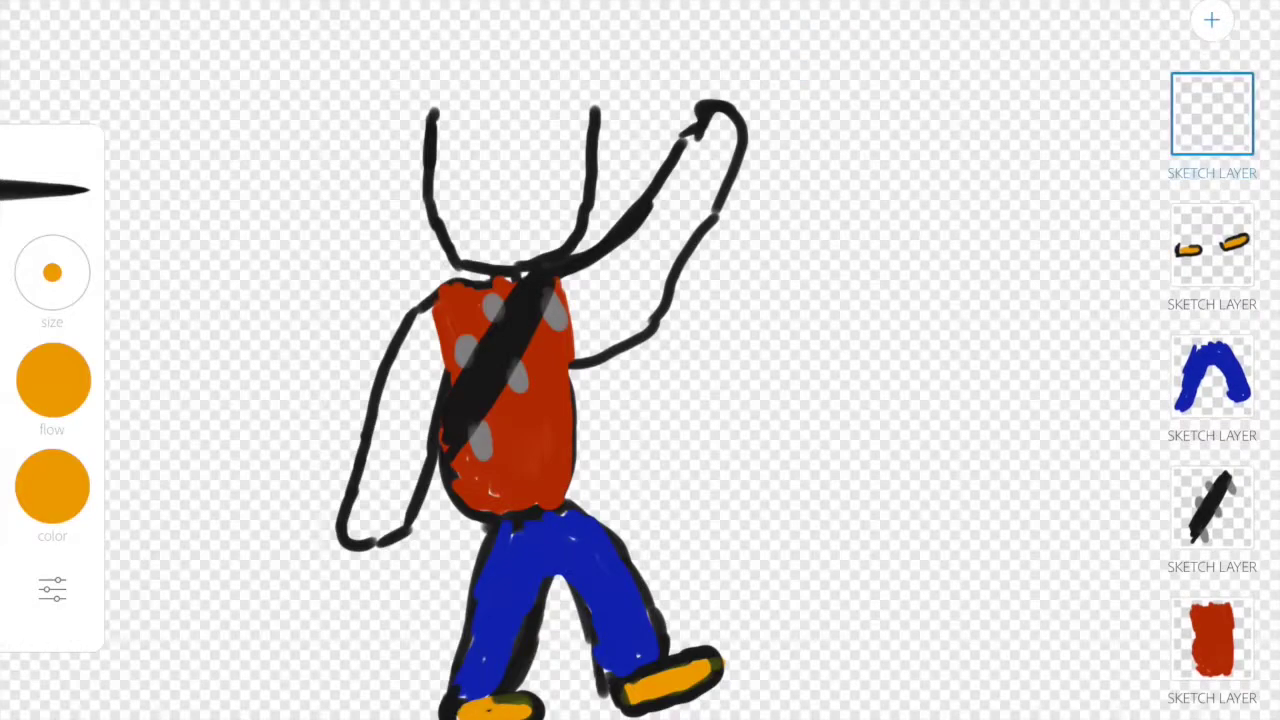
click(52, 486)
click(52, 486)
click(53, 380)
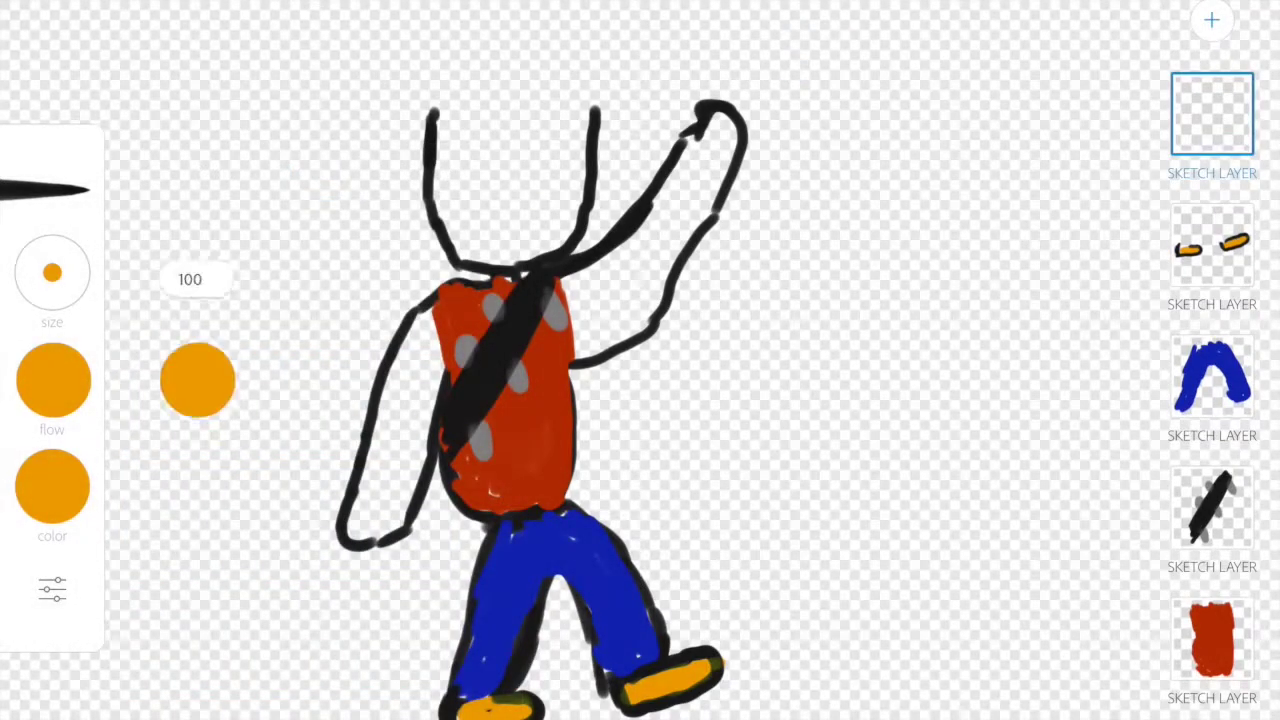
click(52, 486)
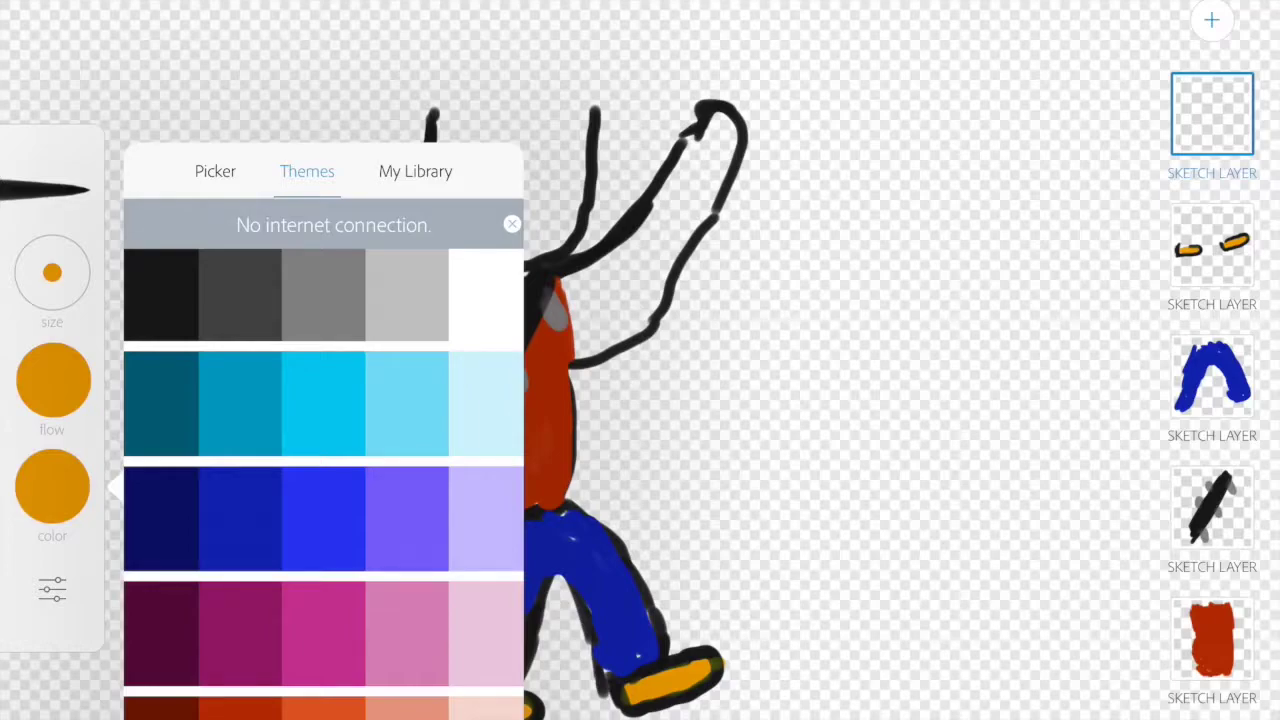
click(161, 295)
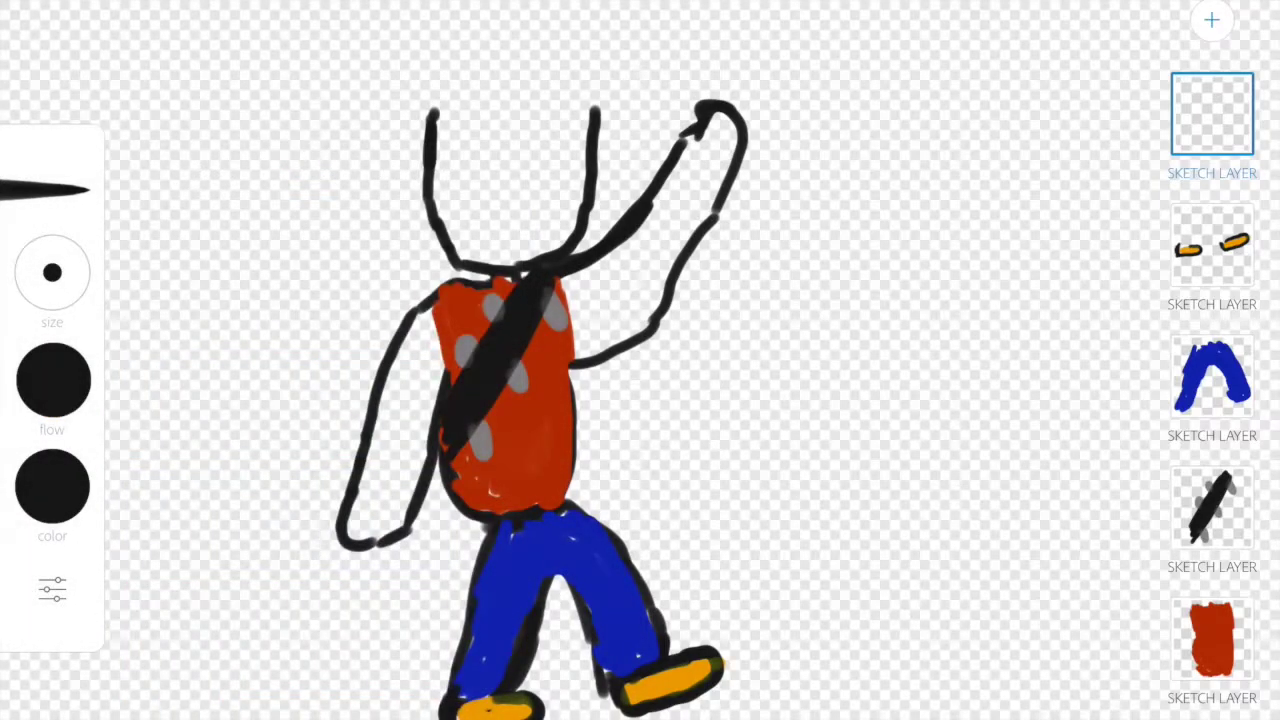
Step: Draw the gun's outline rising from the raised hand, undoing one stray long stroke
mouse_move(686, 126)
mouse_down()
mouse_move(698, 112)
mouse_move(766, 148)
mouse_move(792, 126)
mouse_move(784, 108)
mouse_move(722, 98)
mouse_move(770, 1)
mouse_up()
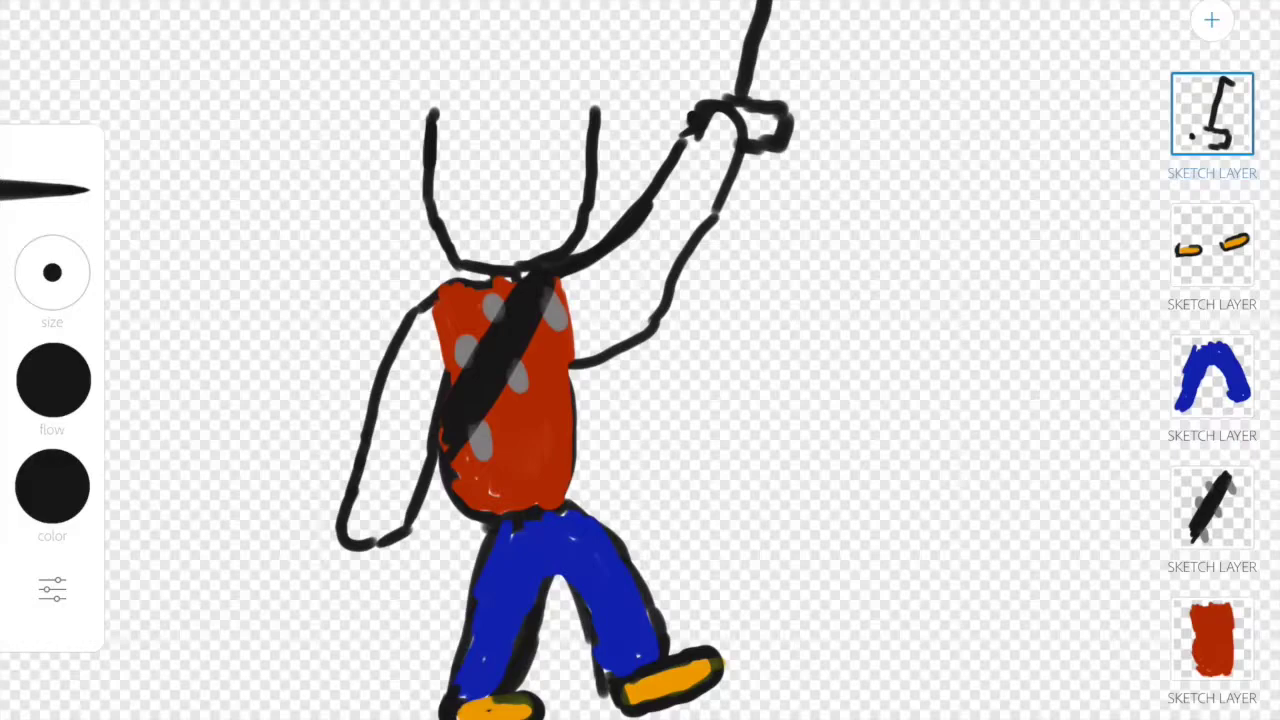
scroll(560, 400, down, 3)
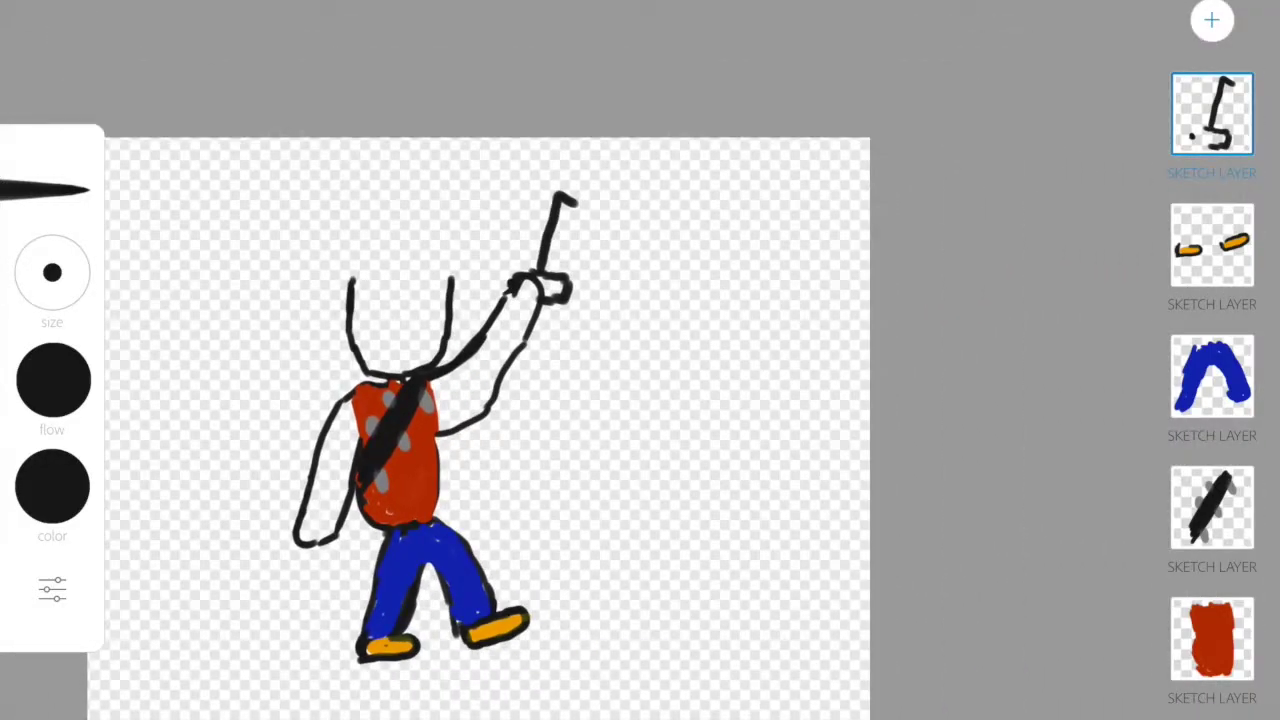
key(ctrl+z)
mouse_move(540, 270)
mouse_down()
mouse_move(551, 220)
mouse_move(596, 218)
mouse_move(570, 201)
mouse_move(580, 150)
mouse_move(557, 158)
mouse_move(498, 268)
mouse_move(498, 294)
mouse_up()
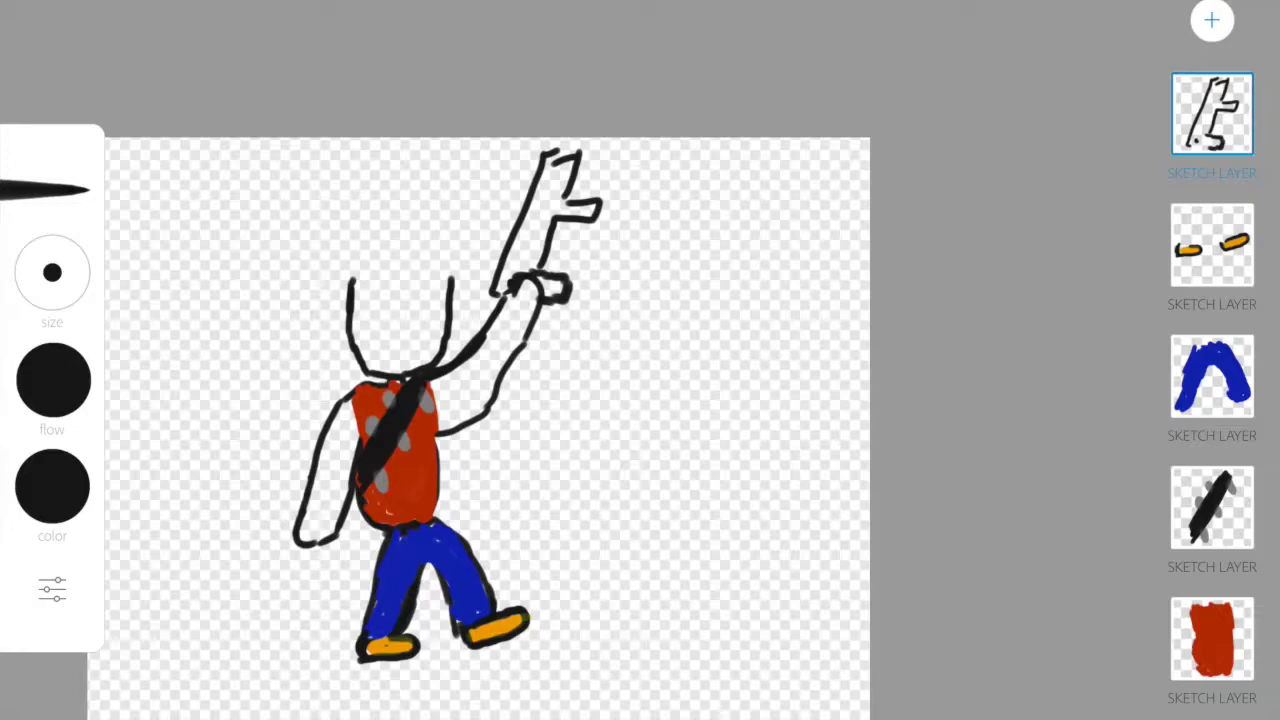
drag(544, 155, 557, 163)
Step: Add a rectangular detail and a mark at the top of the gun
scroll(480, 400, up, 3)
mouse_move(750, 124)
mouse_down()
mouse_move(730, 150)
mouse_move(735, 184)
mouse_move(706, 180)
mouse_up()
drag(745, 34, 750, 46)
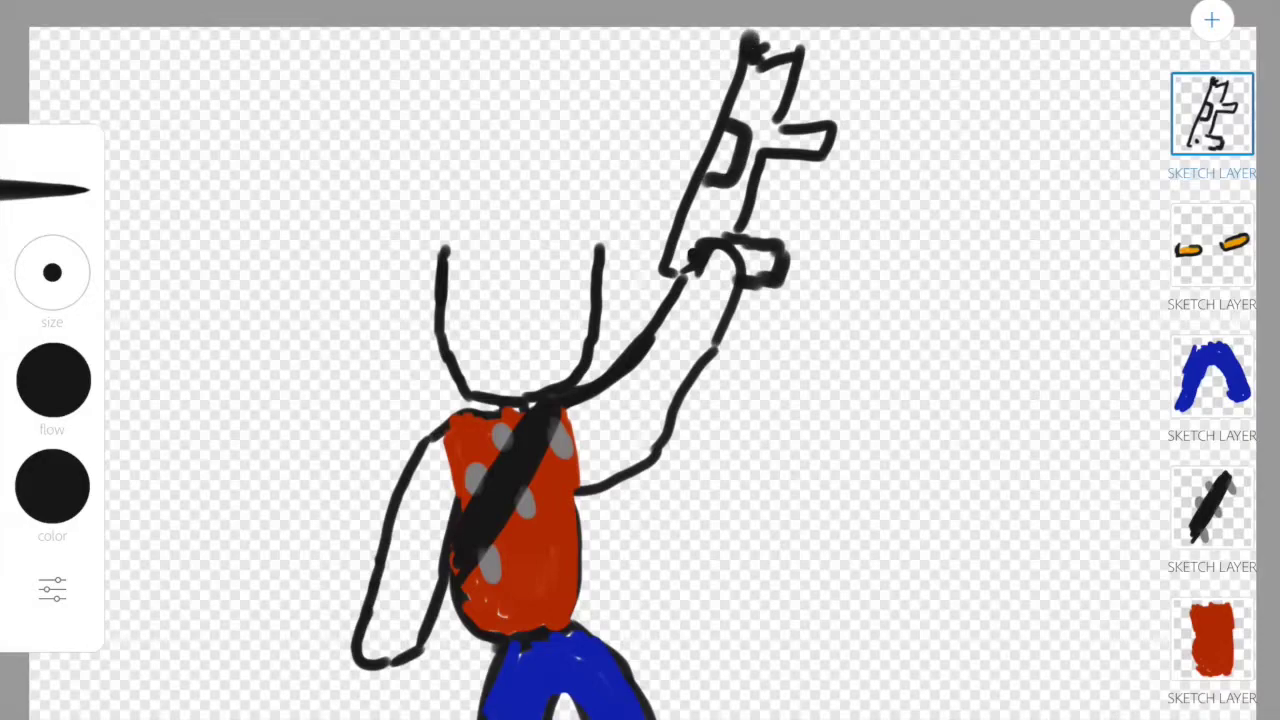
Step: On a new sketch layer, paint the gun and its grip loop light grey
click(1211, 20)
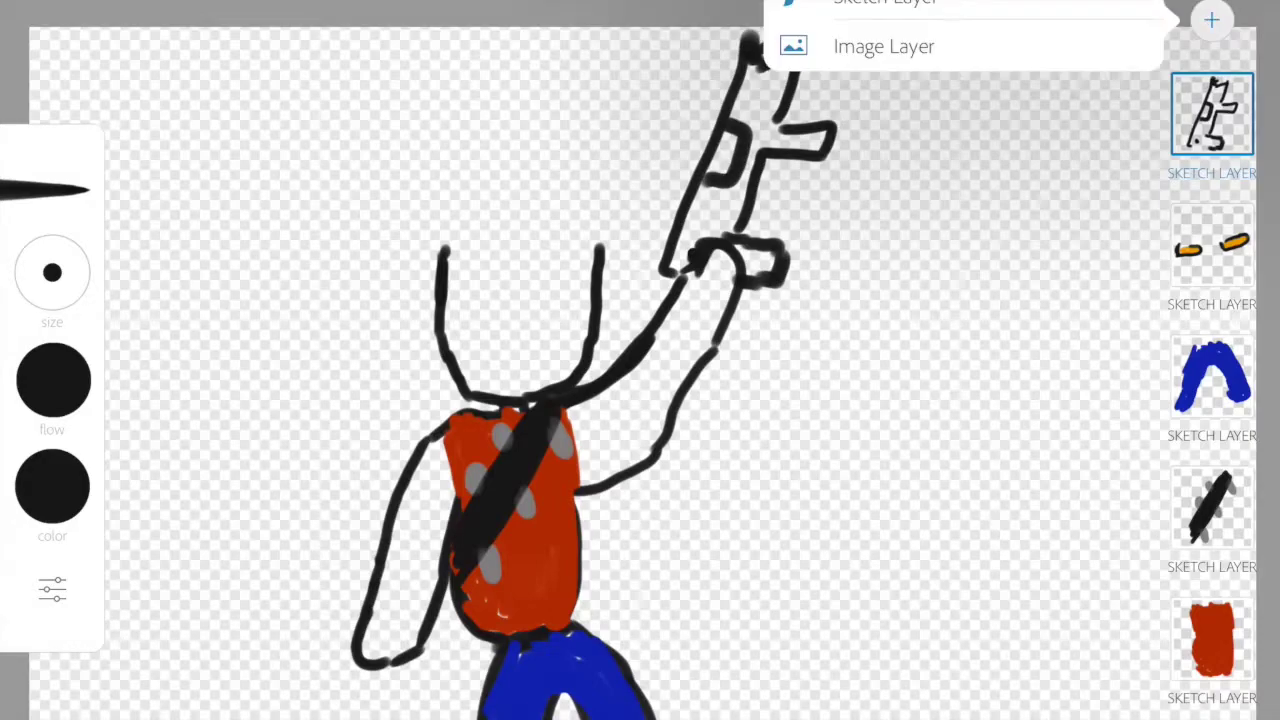
click(885, 3)
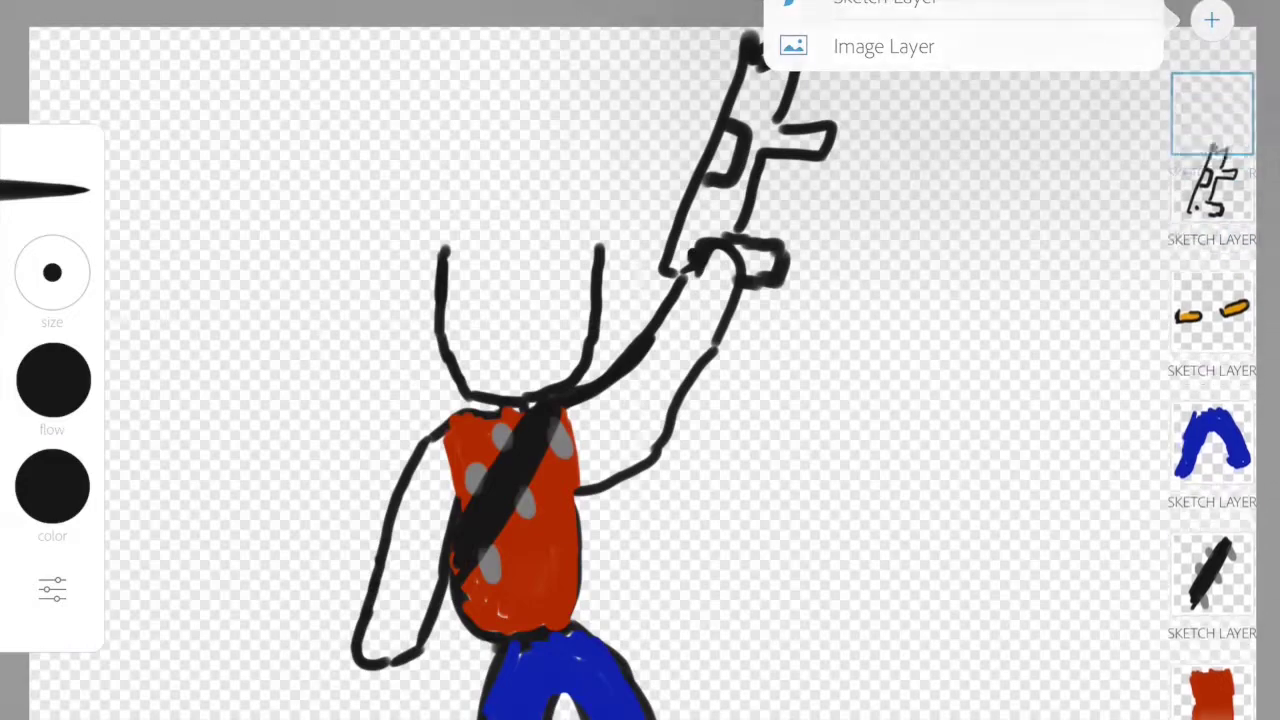
click(52, 486)
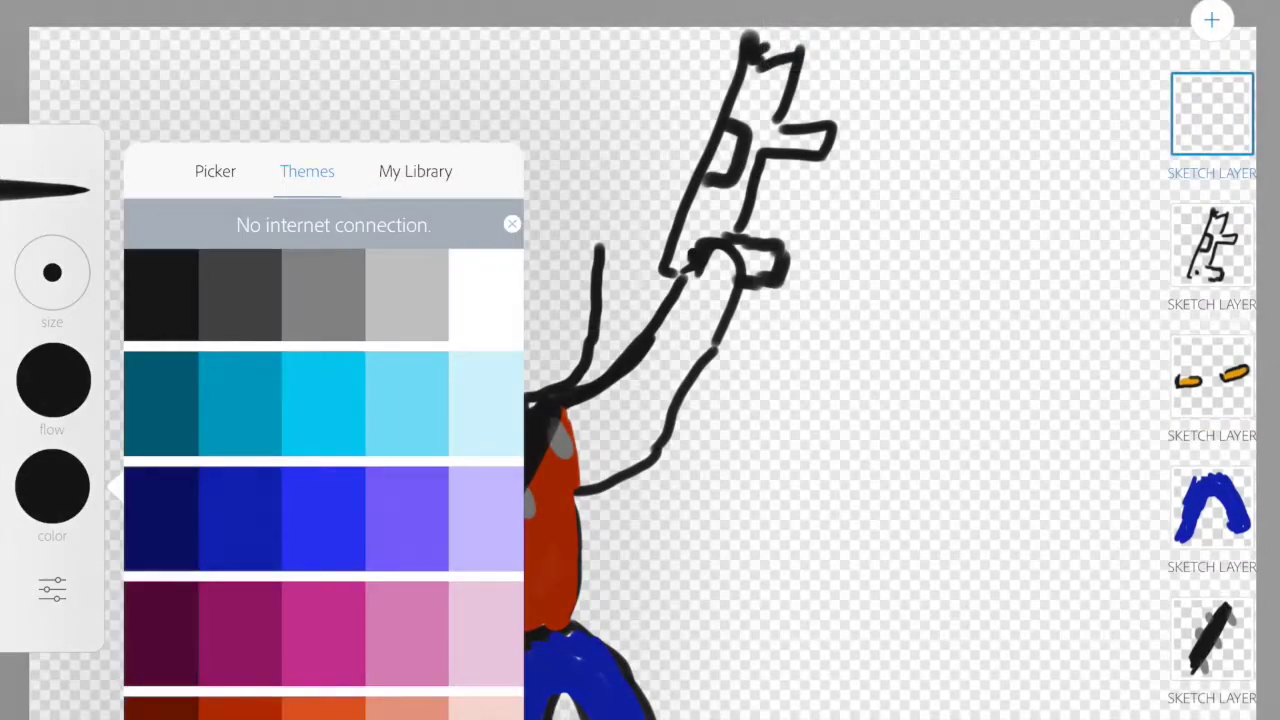
click(323, 290)
mouse_move(700, 210)
mouse_down()
mouse_move(682, 266)
mouse_move(738, 200)
mouse_move(705, 197)
mouse_move(714, 207)
mouse_move(739, 190)
mouse_move(768, 72)
mouse_move(746, 124)
mouse_move(770, 140)
mouse_move(815, 132)
mouse_move(805, 152)
mouse_move(768, 158)
mouse_up()
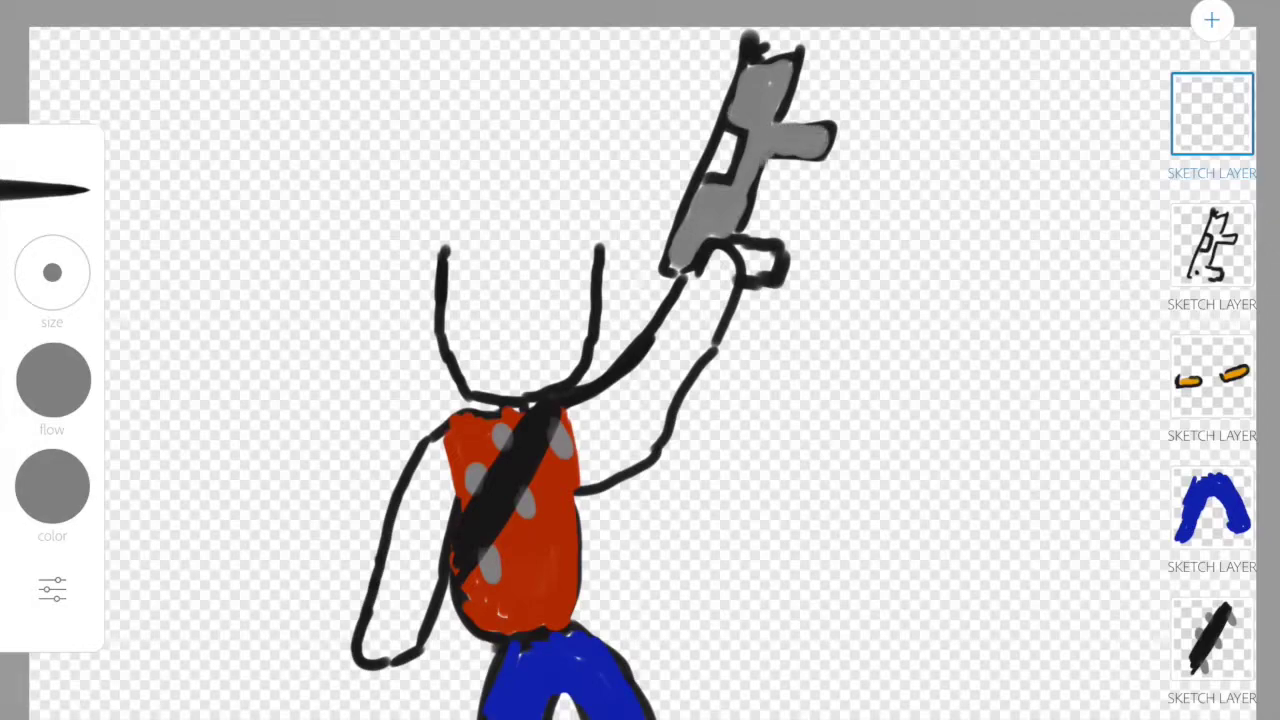
mouse_move(752, 250)
mouse_down()
mouse_move(768, 262)
mouse_move(756, 272)
mouse_move(738, 246)
mouse_move(750, 275)
mouse_up()
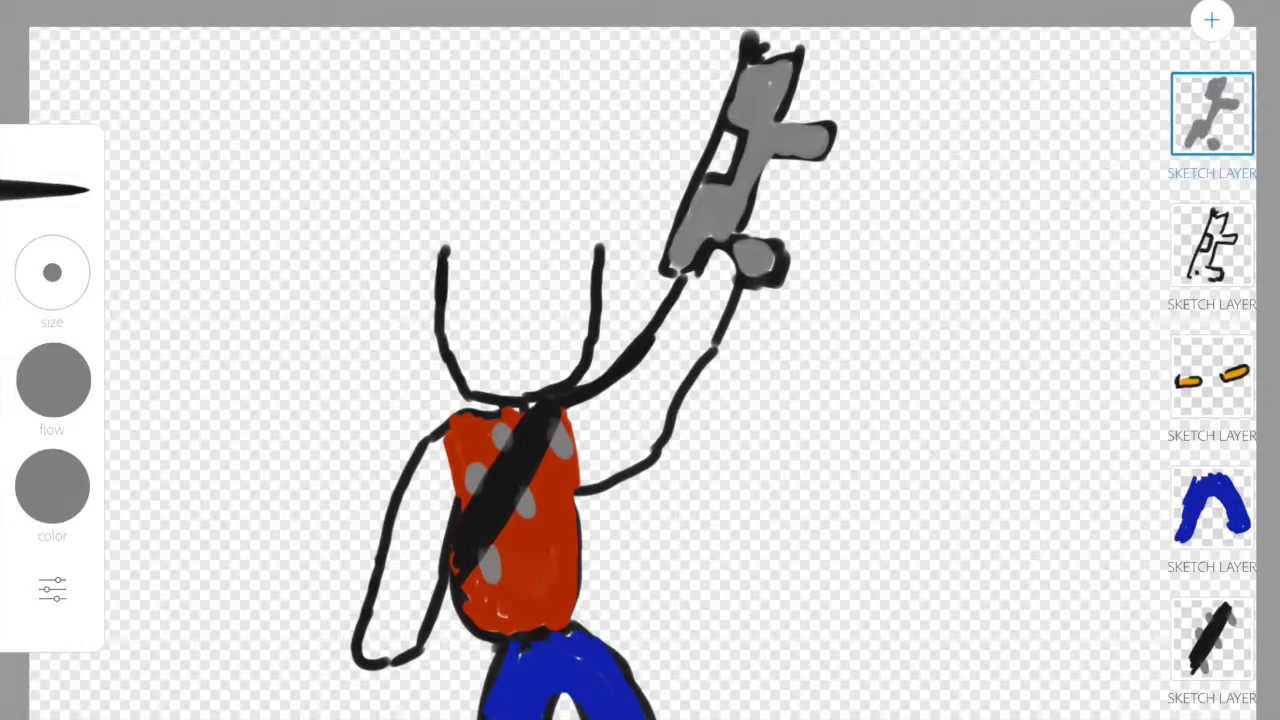
Step: Fill the rifle body's window with a darker grey
click(52, 485)
click(160, 286)
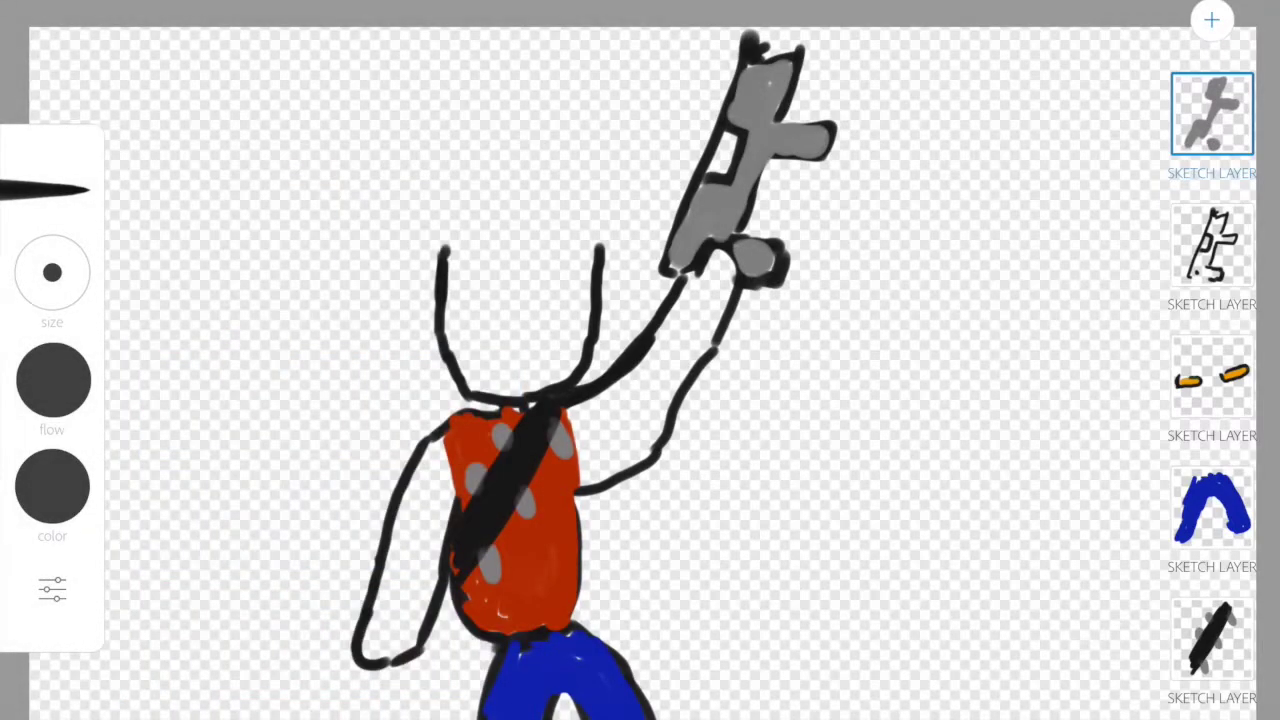
mouse_move(728, 166)
mouse_down()
mouse_move(730, 134)
mouse_move(712, 170)
mouse_move(724, 168)
mouse_up()
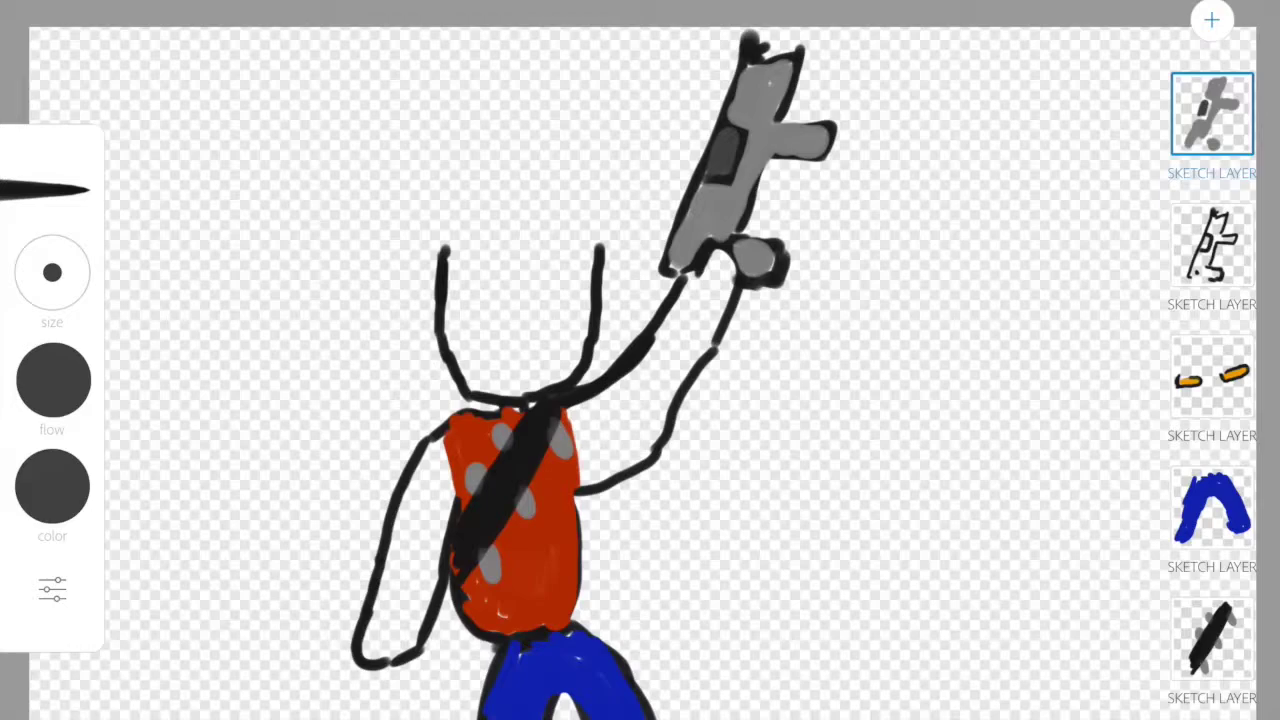
click(52, 486)
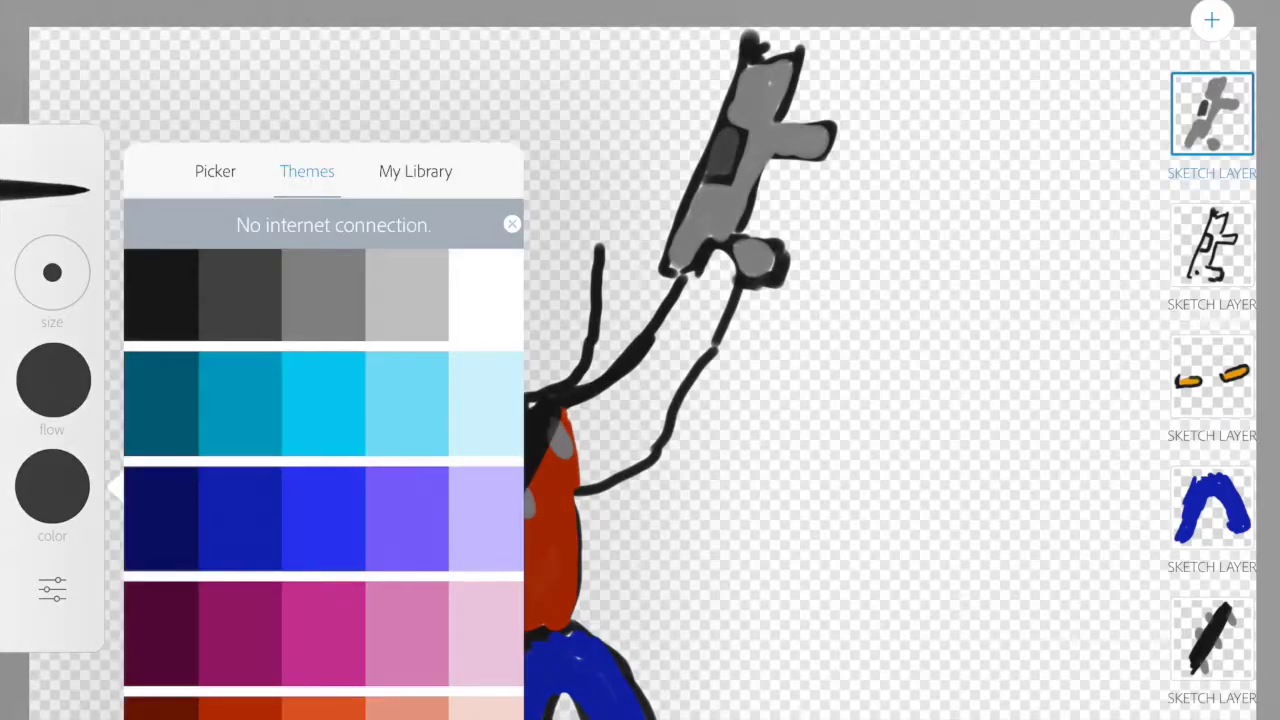
click(52, 486)
Step: Add a new sketch layer and choose yellow as the brush colour
click(1212, 19)
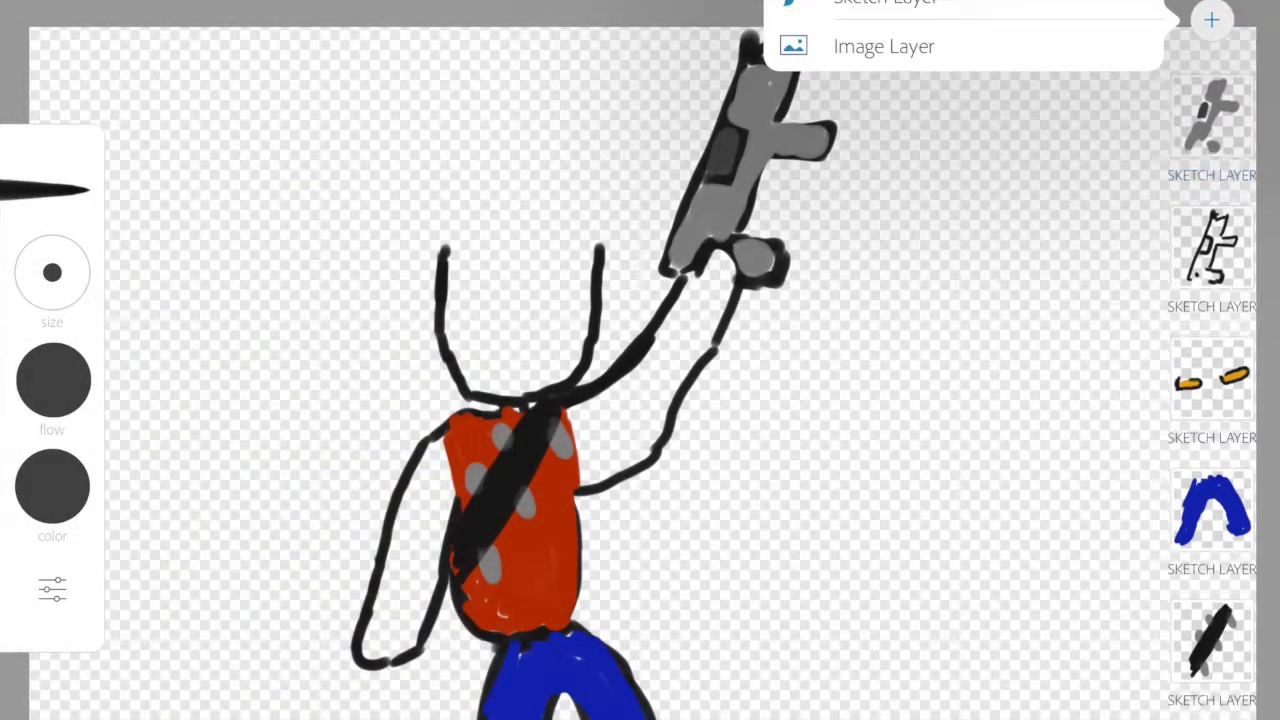
click(870, 4)
click(52, 486)
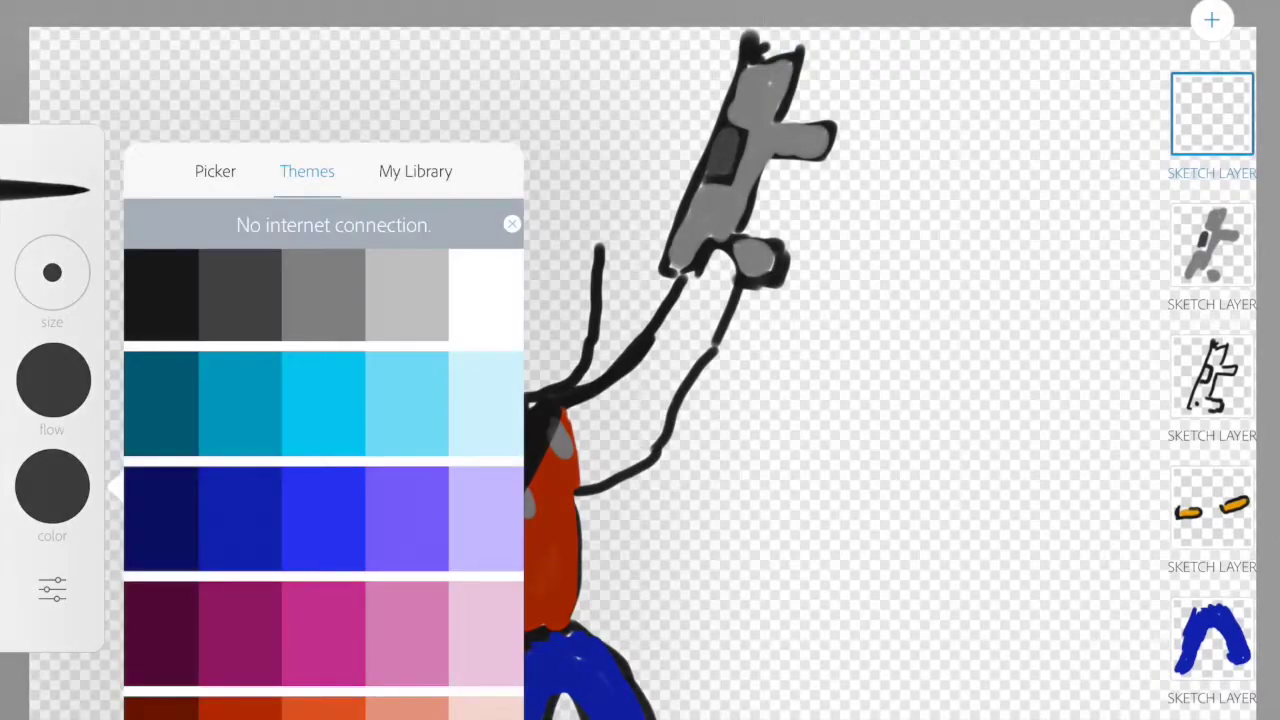
scroll(323, 480, down, 5)
click(323, 620)
click(52, 486)
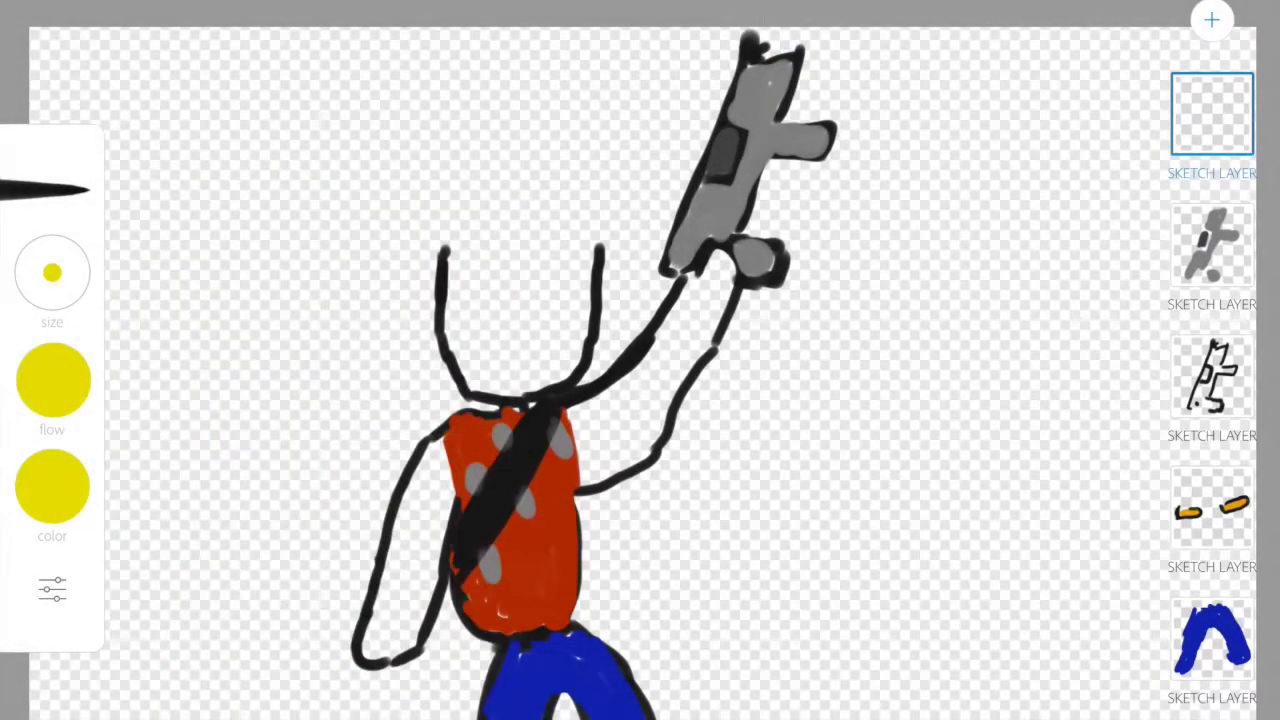
Step: Brush a yellow hairline, spikes and a thick lower edge above the head
mouse_move(443, 254)
mouse_down()
mouse_move(463, 212)
mouse_move(532, 250)
mouse_move(590, 238)
mouse_move(624, 170)
mouse_up()
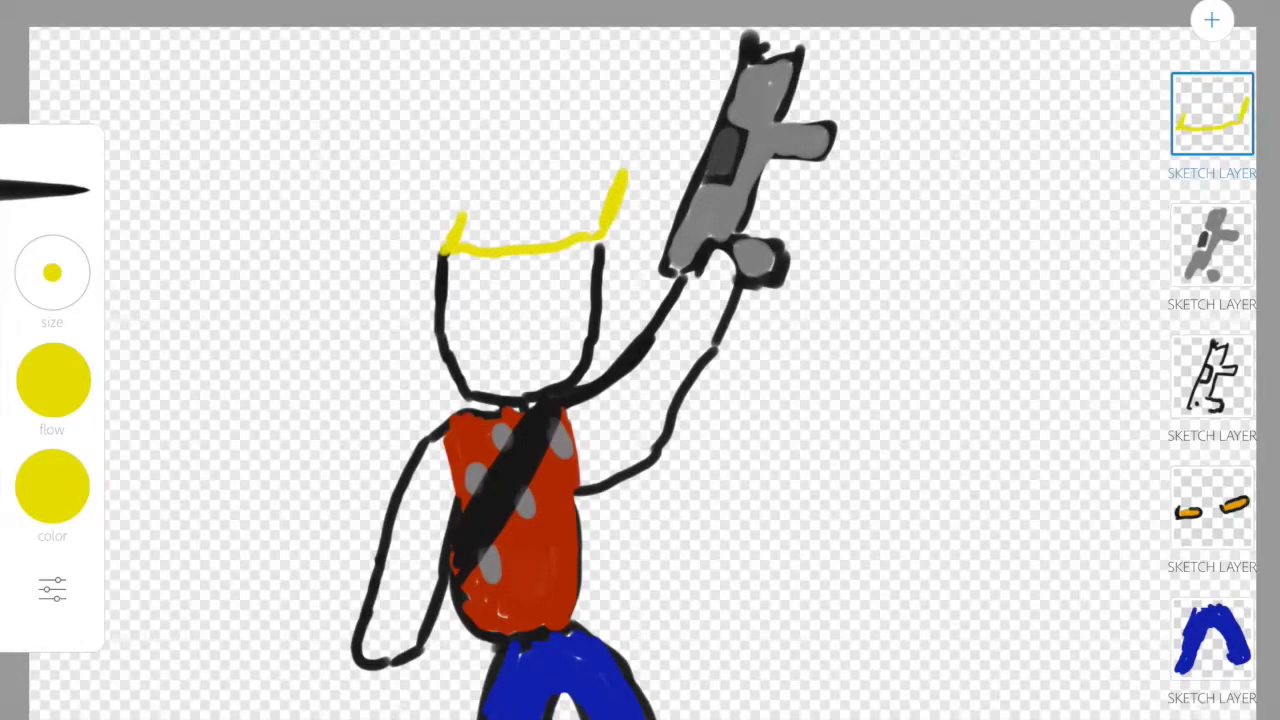
mouse_move(598, 236)
mouse_down()
mouse_move(596, 162)
mouse_move(574, 168)
mouse_move(554, 236)
mouse_move(499, 145)
mouse_up()
mouse_move(466, 242)
mouse_down()
mouse_move(472, 200)
mouse_move(452, 228)
mouse_move(500, 244)
mouse_move(530, 210)
mouse_move(586, 214)
mouse_move(598, 252)
mouse_move(454, 255)
mouse_up()
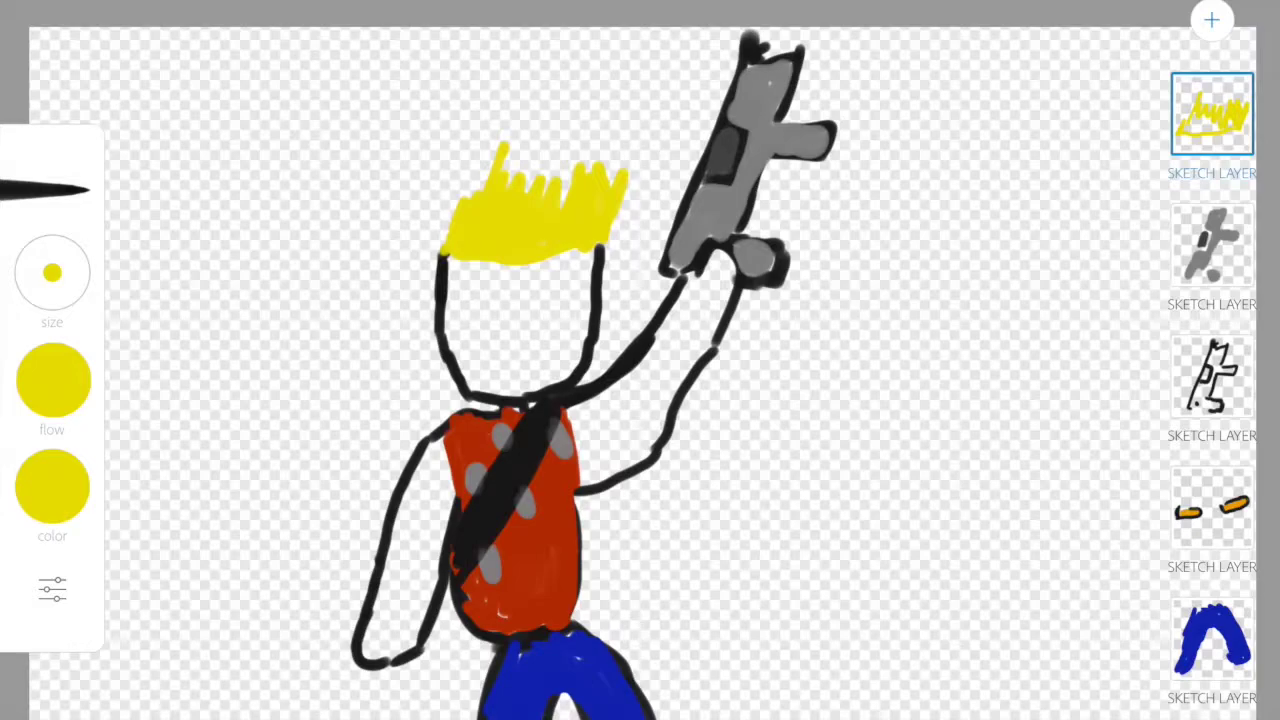
drag(598, 246, 486, 266)
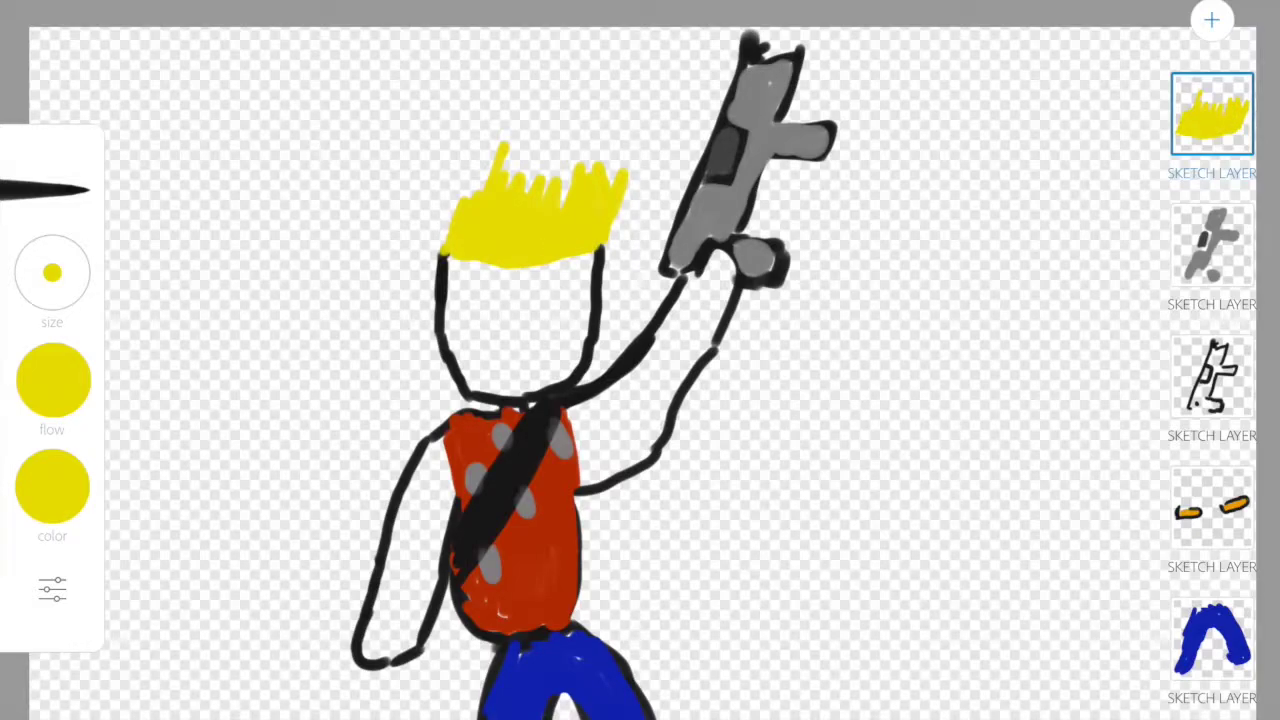
Step: On a new sketch layer, draw the black sunglasses lens, bridge and temple arm over the eyes
click(1212, 20)
click(885, 2)
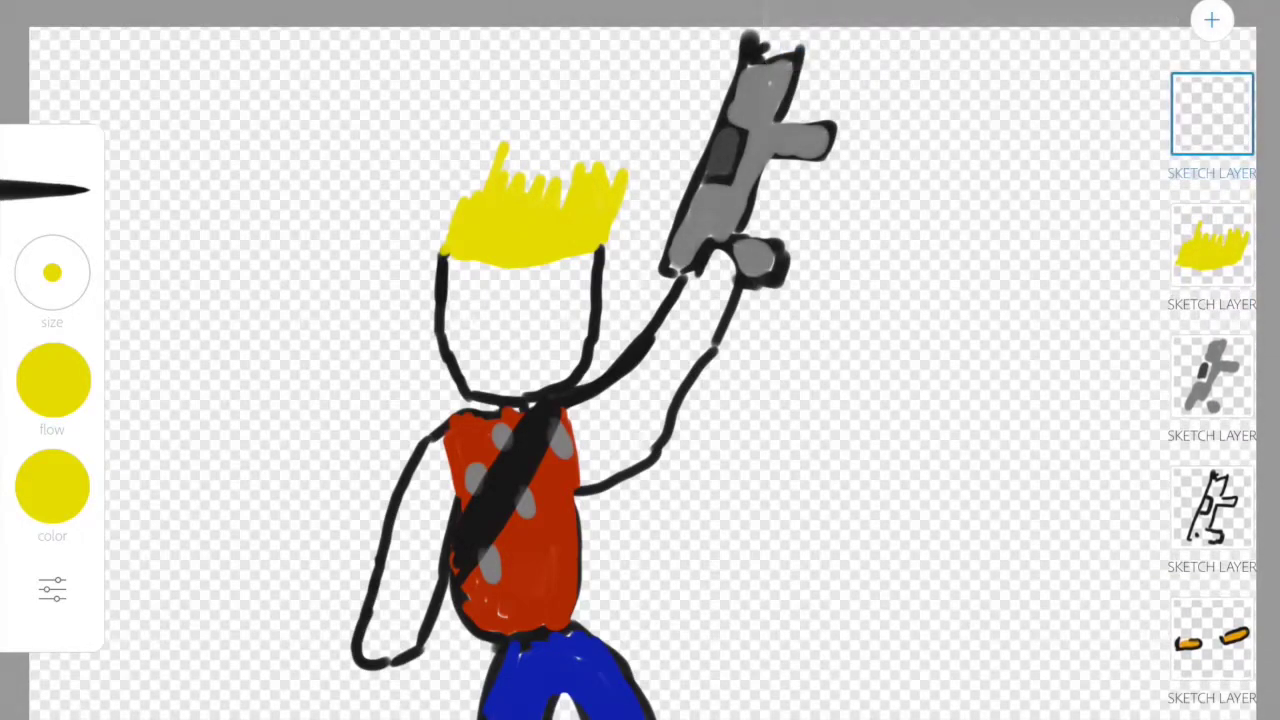
click(52, 485)
click(161, 295)
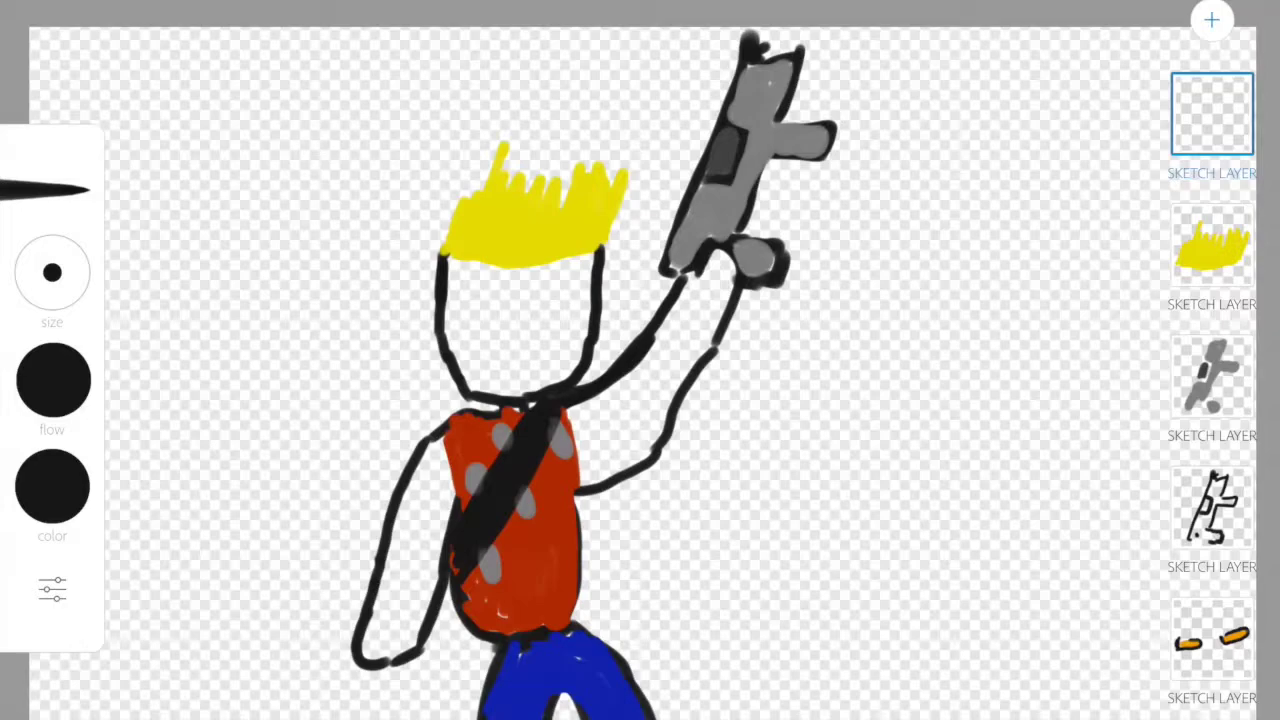
mouse_move(462, 278)
mouse_down()
mouse_move(527, 280)
mouse_move(487, 318)
mouse_up()
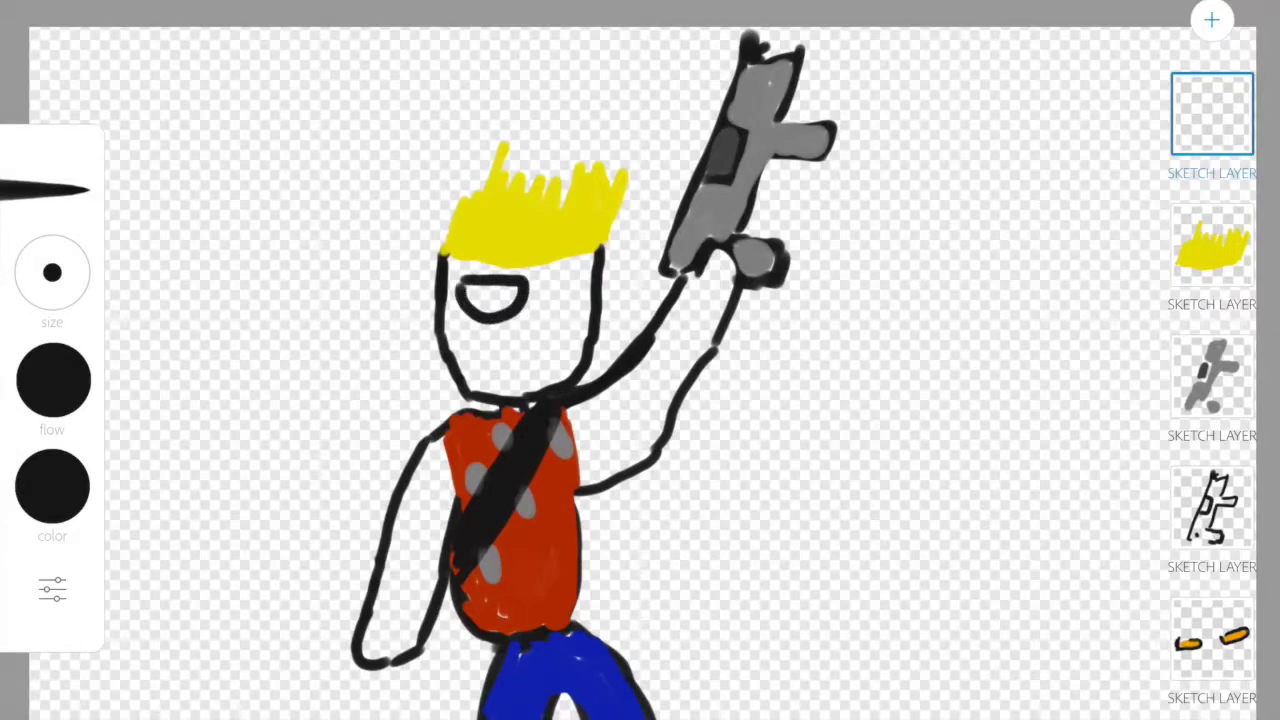
mouse_move(530, 291)
mouse_down()
mouse_move(566, 289)
mouse_move(536, 318)
mouse_move(572, 308)
mouse_move(576, 283)
mouse_move(592, 278)
mouse_up()
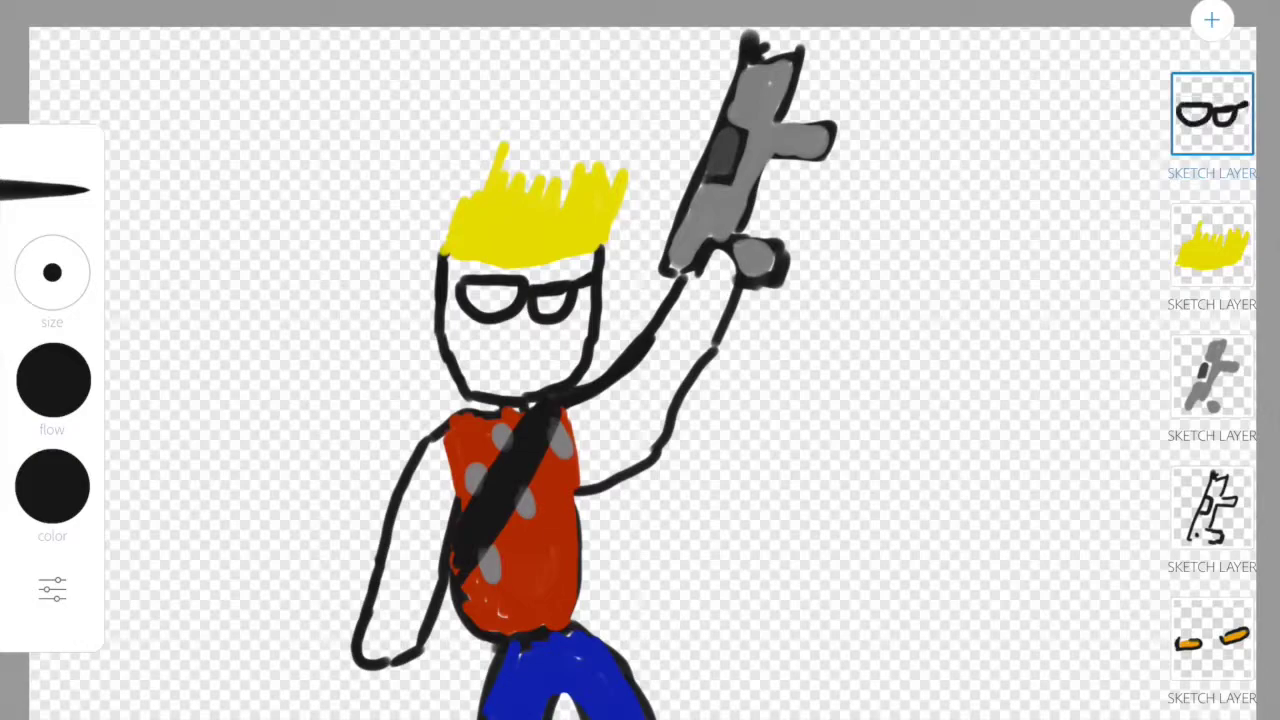
mouse_move(460, 287)
mouse_down()
mouse_move(442, 280)
mouse_move(484, 310)
mouse_move(490, 290)
mouse_move(556, 310)
mouse_move(548, 300)
mouse_move(540, 312)
mouse_up()
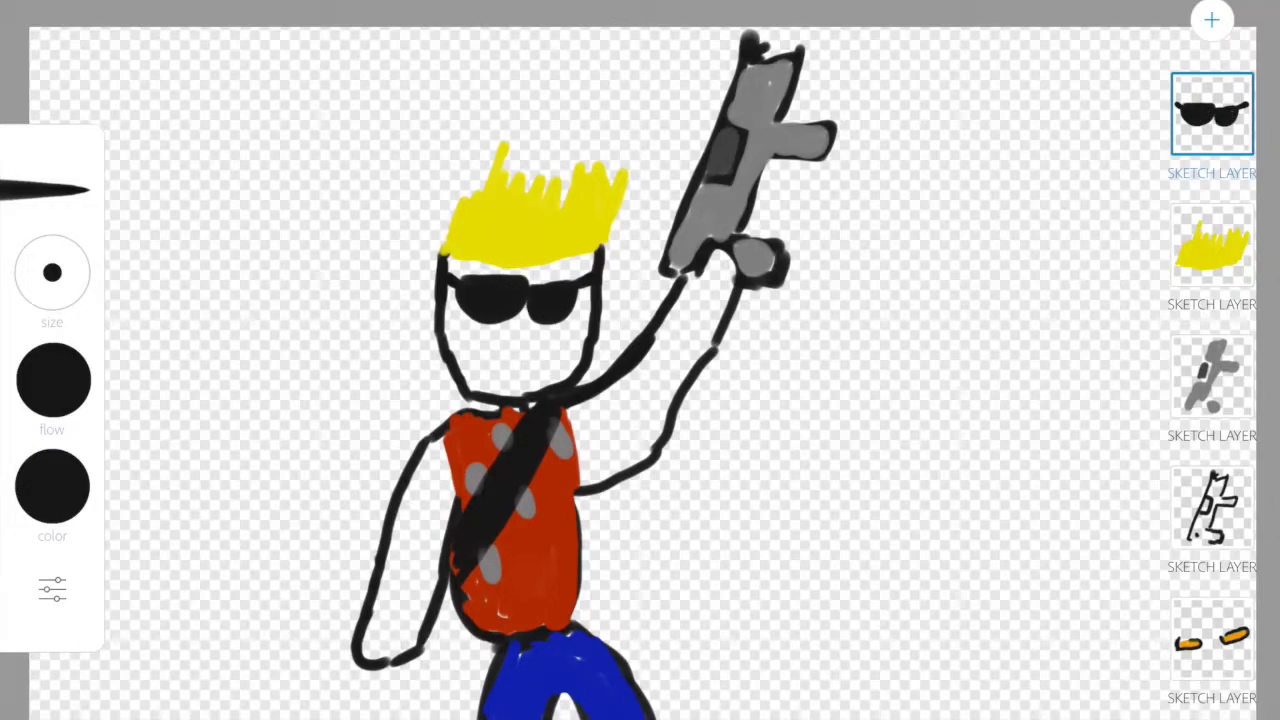
Step: Dab white shine highlights onto the sunglasses lenses
click(52, 486)
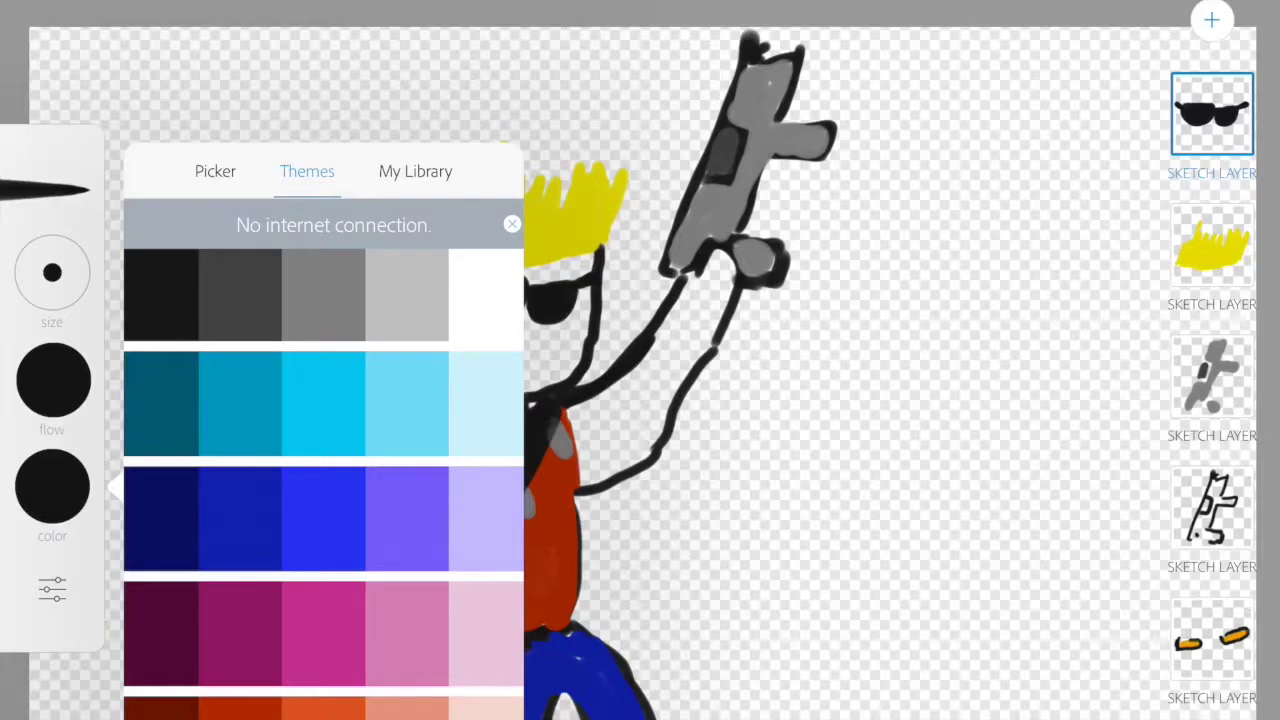
click(485, 295)
drag(513, 288, 514, 290)
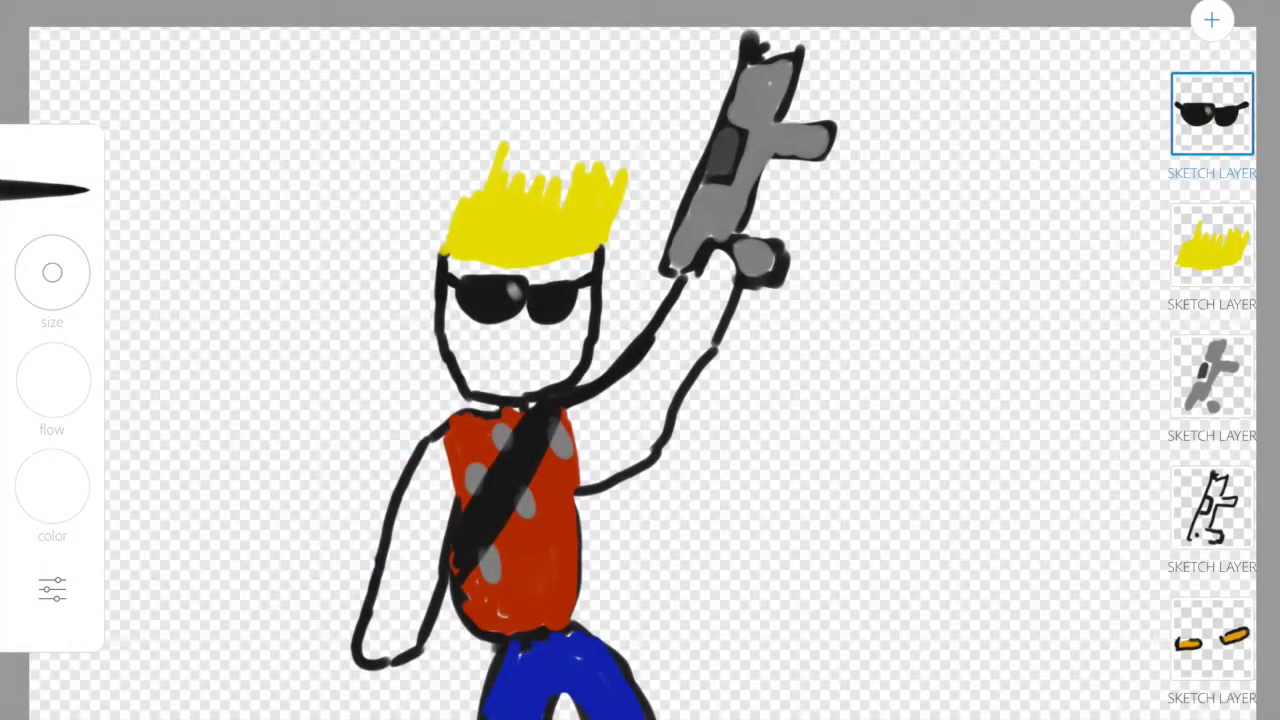
click(1211, 19)
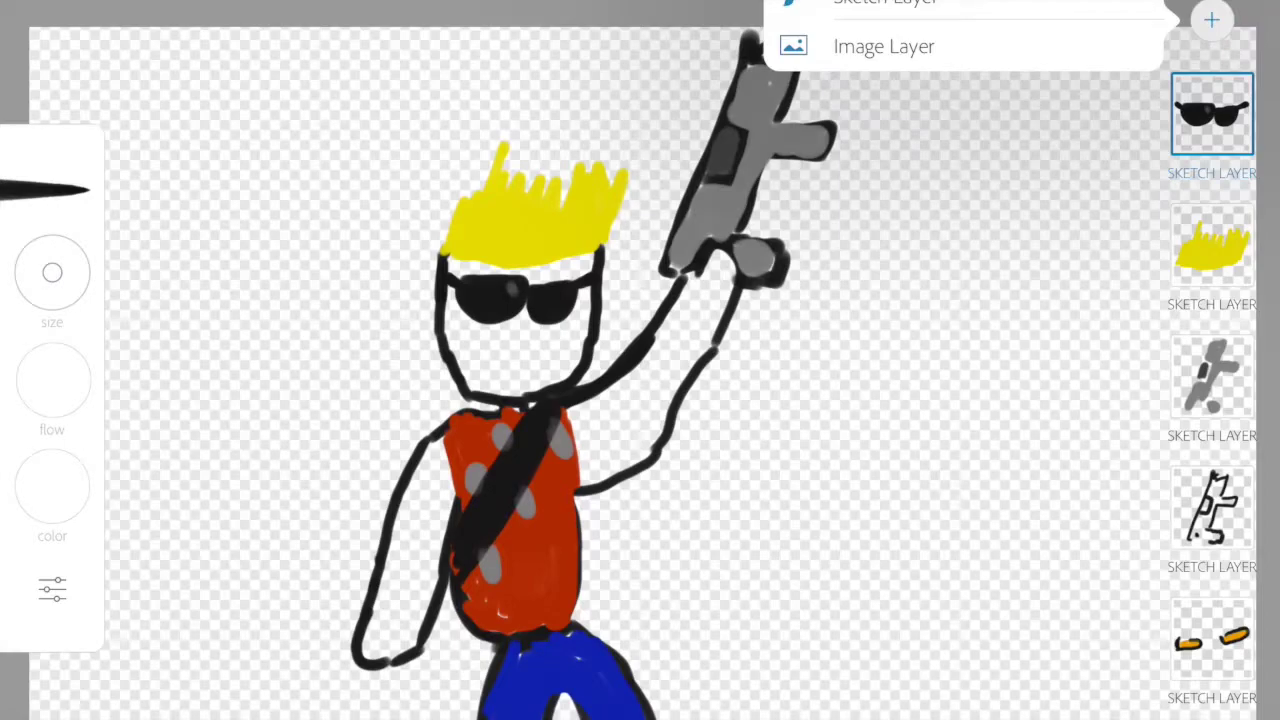
click(511, 291)
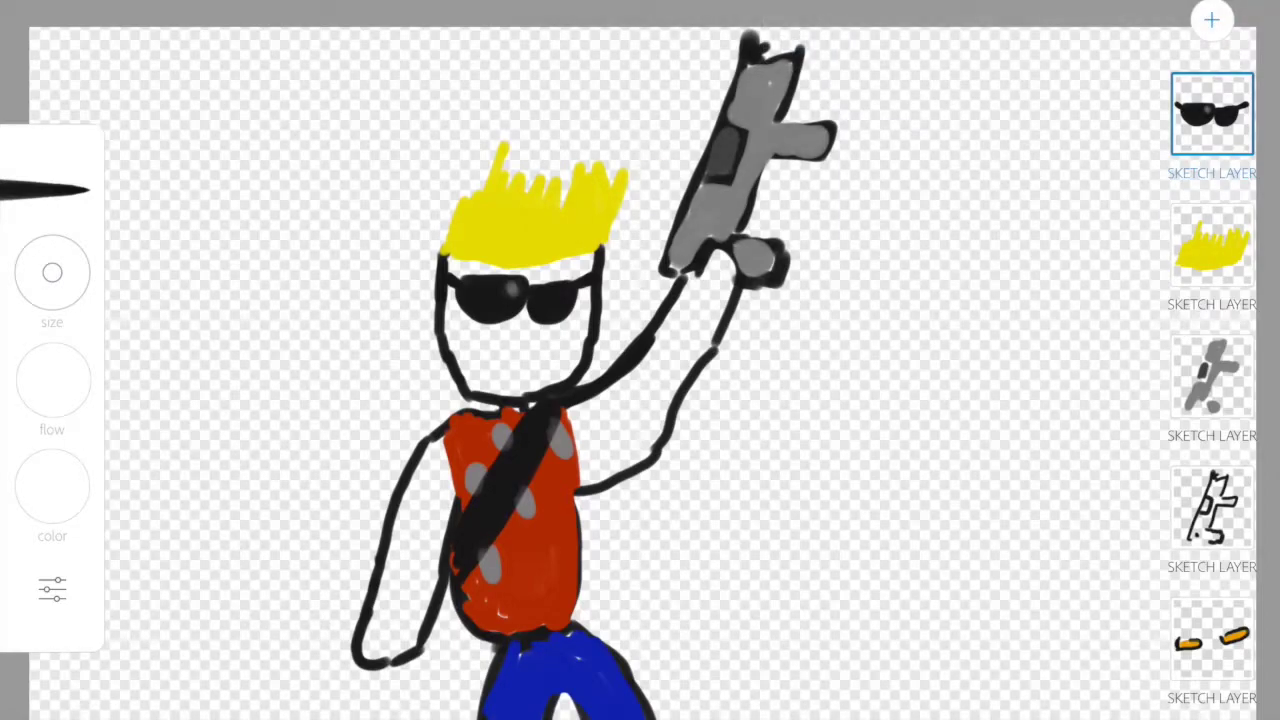
drag(558, 296, 566, 292)
Step: On a new sketch layer, paint the face light pink, undoing a stray lower-face stroke
click(1211, 19)
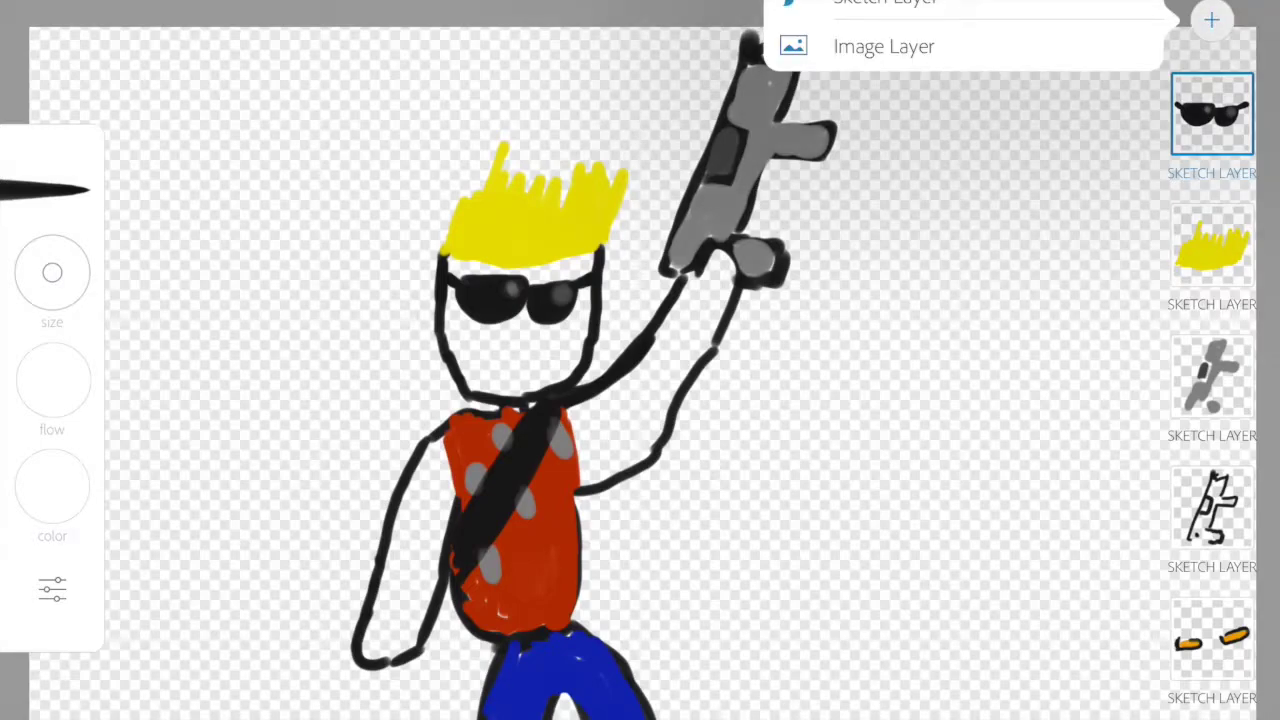
click(885, 3)
click(52, 487)
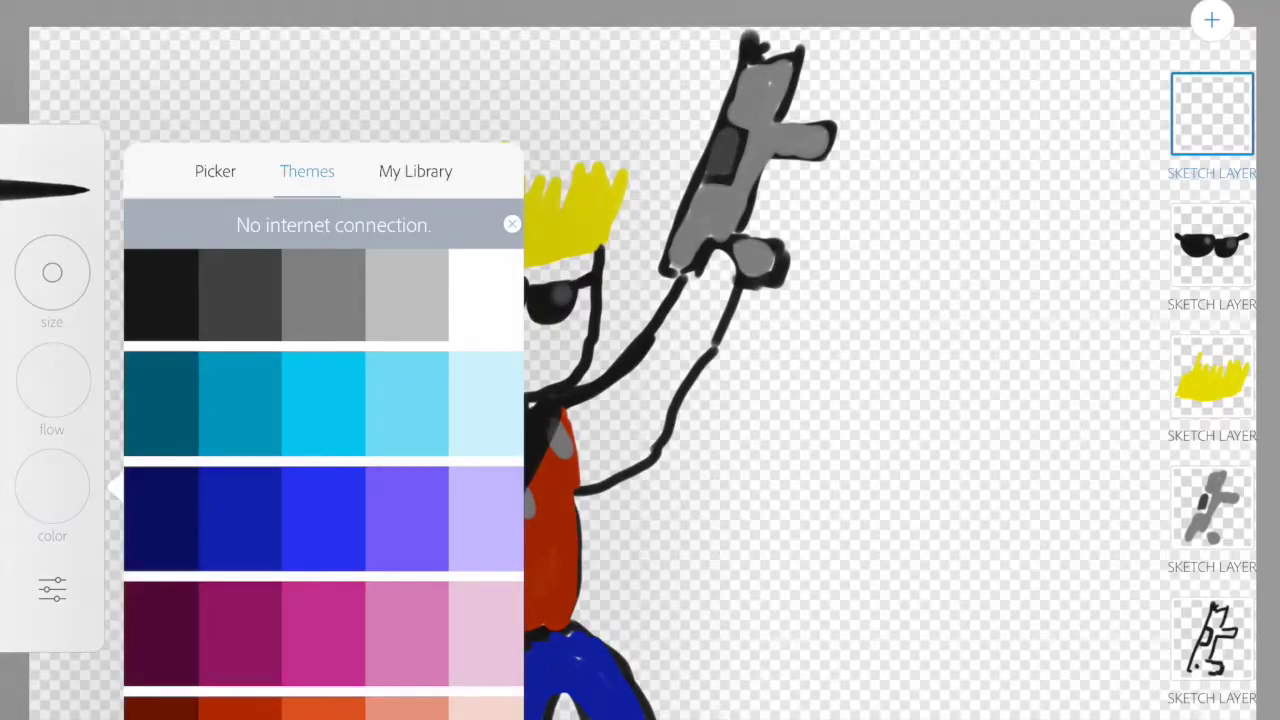
scroll(323, 484, down, 7)
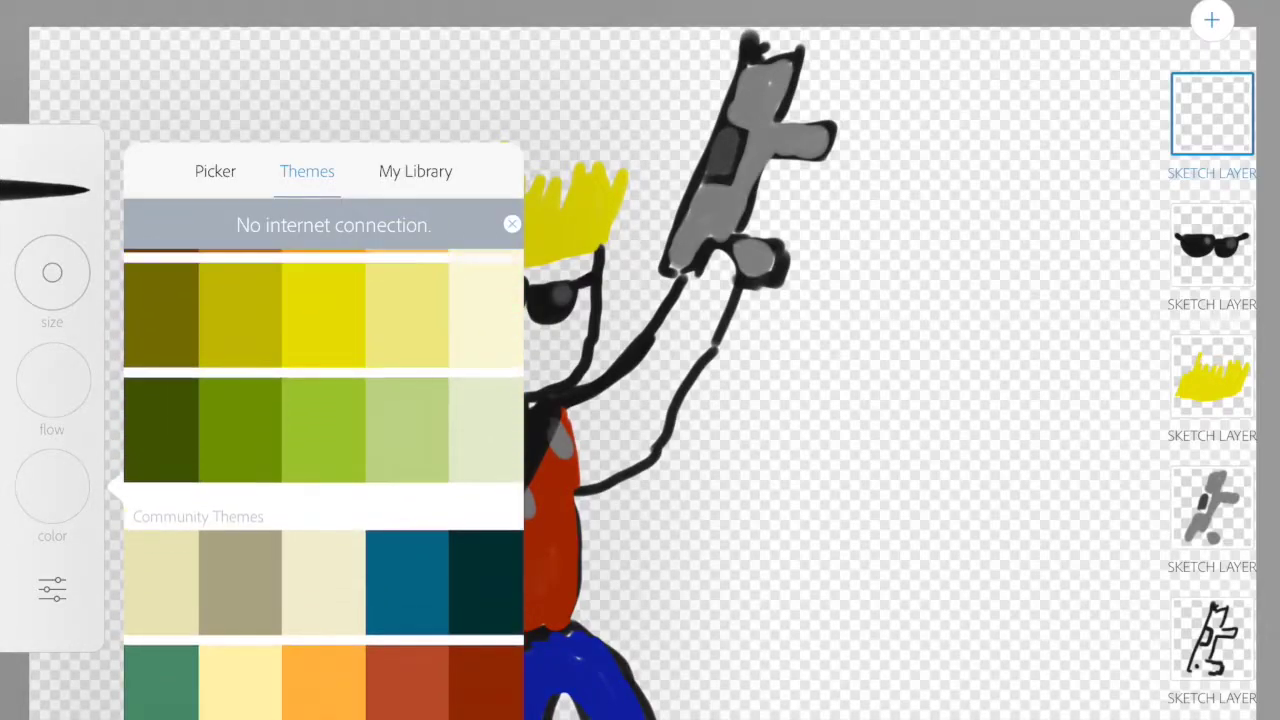
scroll(323, 484, up, 7)
scroll(323, 484, down, 2)
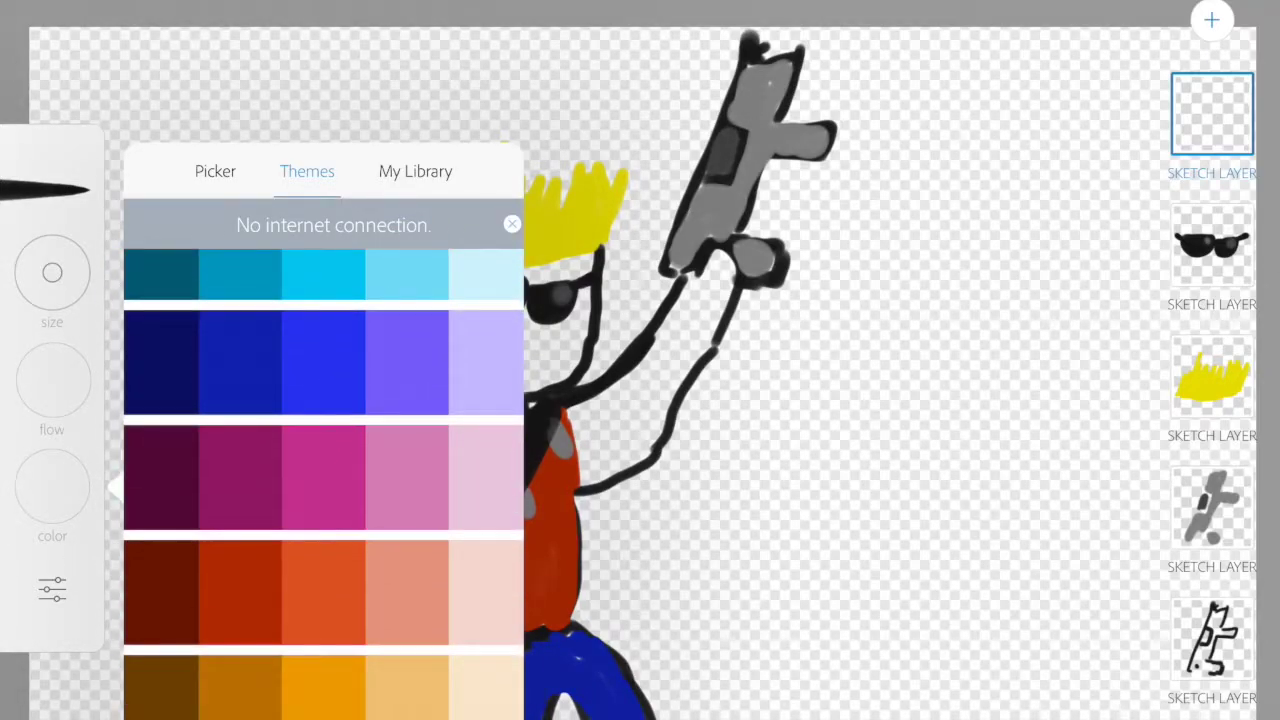
click(485, 477)
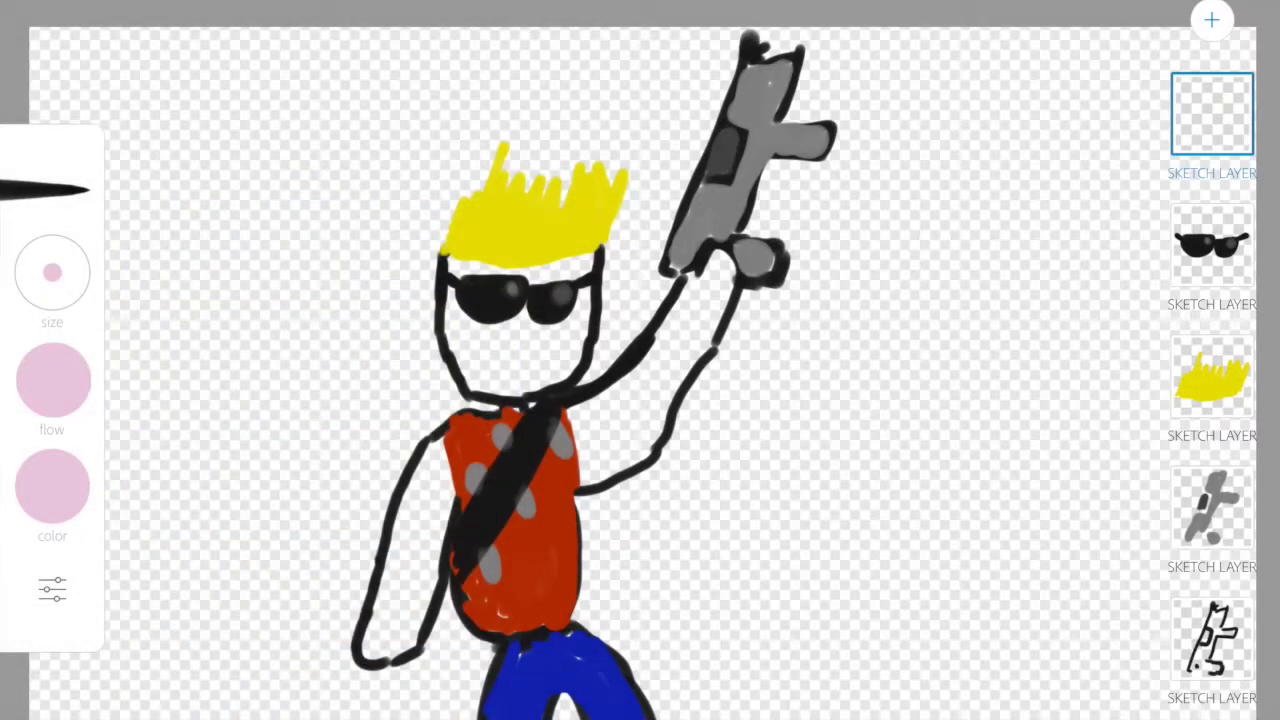
mouse_move(446, 290)
mouse_down()
mouse_move(456, 302)
mouse_move(456, 266)
mouse_move(466, 272)
mouse_move(452, 258)
mouse_move(574, 276)
mouse_move(598, 258)
mouse_move(556, 264)
mouse_up()
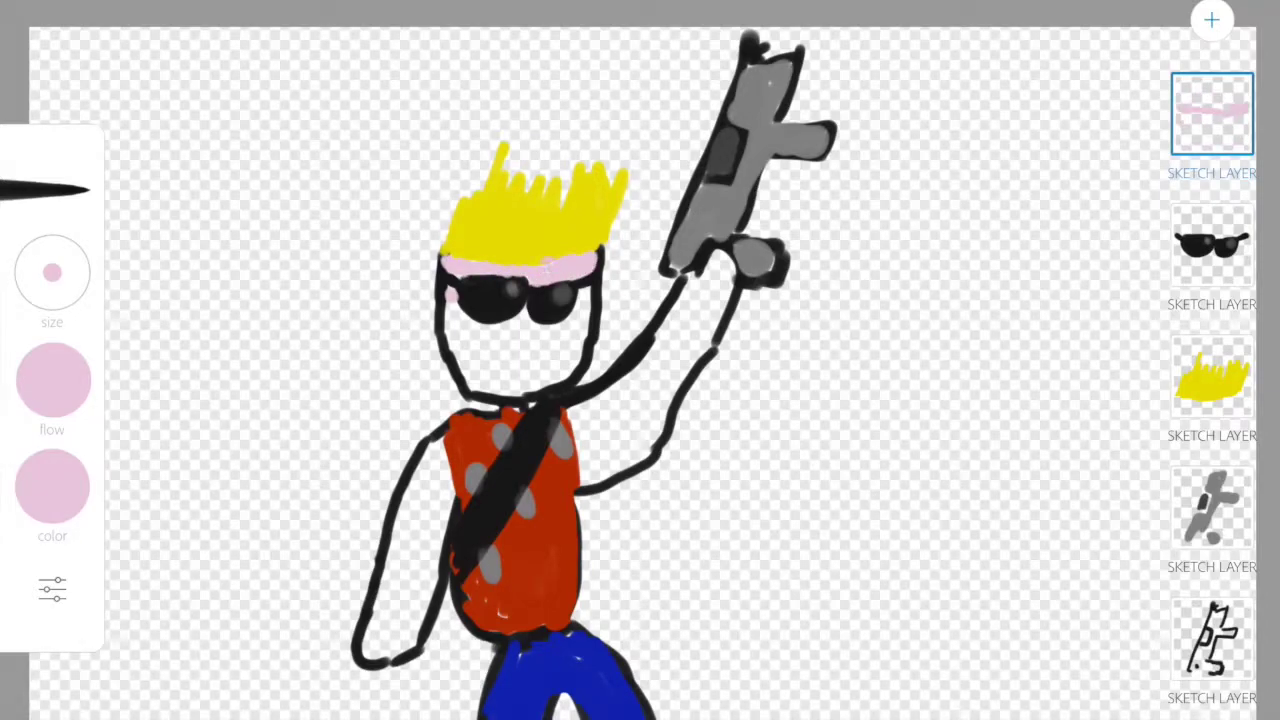
mouse_move(446, 296)
mouse_down()
mouse_move(468, 368)
mouse_move(452, 360)
mouse_move(488, 394)
mouse_move(538, 390)
mouse_move(576, 348)
mouse_move(596, 294)
mouse_move(535, 325)
mouse_move(520, 308)
mouse_move(500, 335)
mouse_move(466, 330)
mouse_move(516, 318)
mouse_up()
key(ctrl+z)
key(ctrl+z)
mouse_move(594, 296)
mouse_down()
mouse_move(572, 356)
mouse_move(498, 390)
mouse_move(448, 310)
mouse_move(480, 330)
mouse_move(530, 312)
mouse_move(528, 326)
mouse_move(556, 322)
mouse_move(462, 350)
mouse_move(456, 370)
mouse_move(480, 386)
mouse_move(498, 360)
mouse_move(566, 350)
mouse_move(588, 362)
mouse_up()
Step: Fill the raised arm with pink up to the grip, touching up the shoulder and gaps
mouse_move(580, 410)
mouse_down()
mouse_move(590, 484)
mouse_move(658, 432)
mouse_move(725, 278)
mouse_move(700, 272)
mouse_move(736, 270)
mouse_move(665, 335)
mouse_up()
mouse_move(688, 285)
mouse_down()
mouse_move(575, 432)
mouse_move(577, 407)
mouse_move(612, 378)
mouse_up()
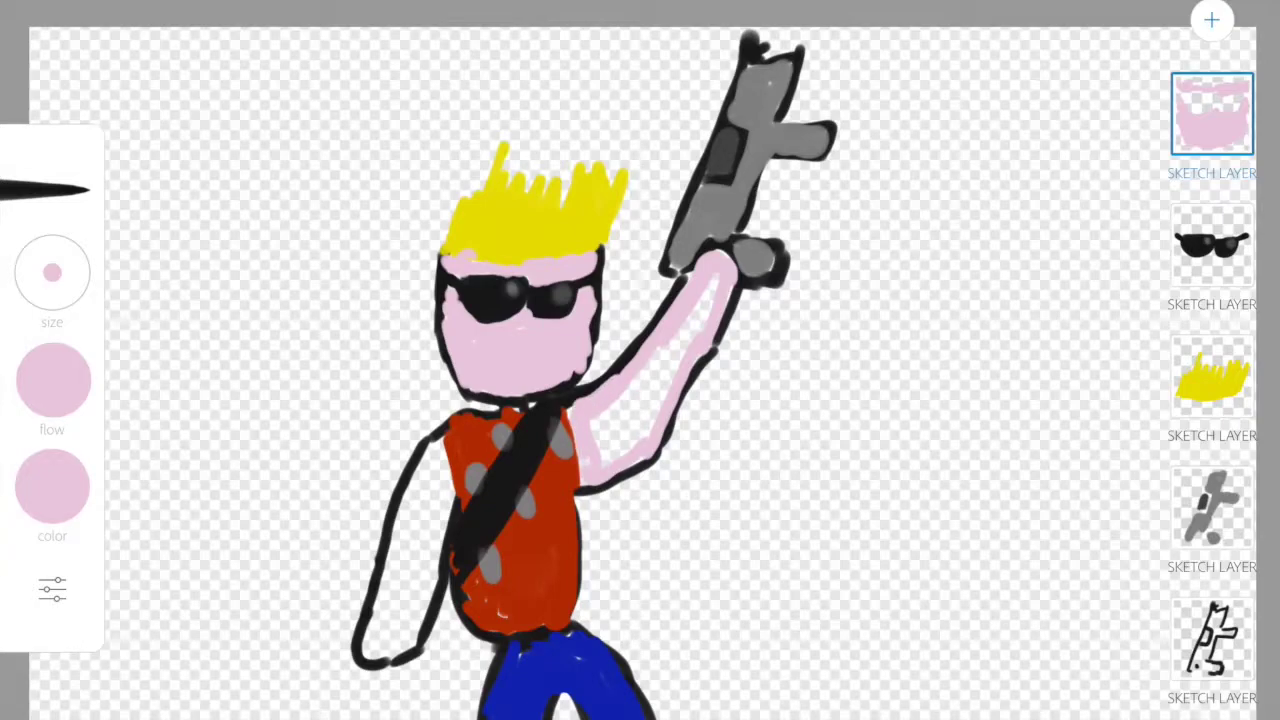
mouse_move(572, 420)
mouse_down()
mouse_move(570, 446)
mouse_move(570, 405)
mouse_up()
mouse_move(602, 484)
mouse_down()
mouse_move(650, 418)
mouse_move(712, 280)
mouse_move(640, 400)
mouse_move(594, 430)
mouse_move(652, 398)
mouse_up()
drag(612, 452, 652, 404)
drag(668, 358, 678, 346)
drag(600, 462, 608, 446)
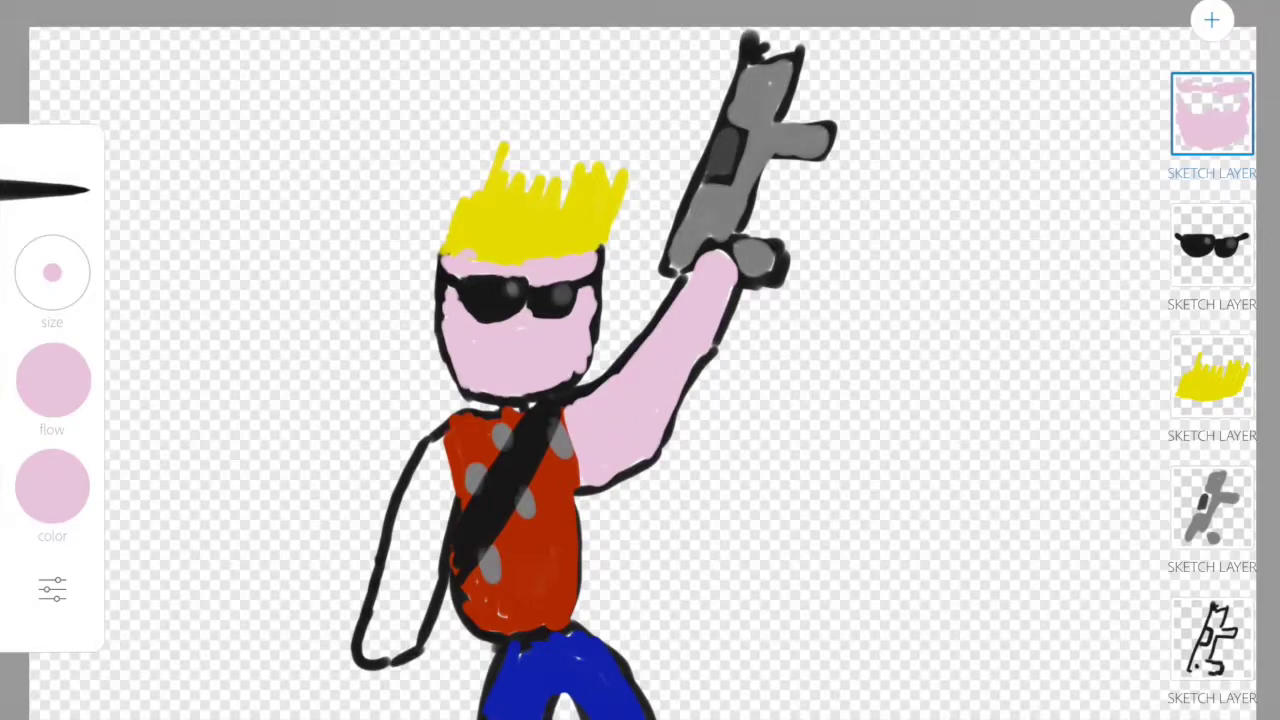
Step: Paint the inside of the left arm pink
mouse_move(406, 640)
mouse_down()
mouse_move(444, 500)
mouse_move(440, 440)
mouse_move(392, 572)
mouse_up()
drag(410, 468, 416, 498)
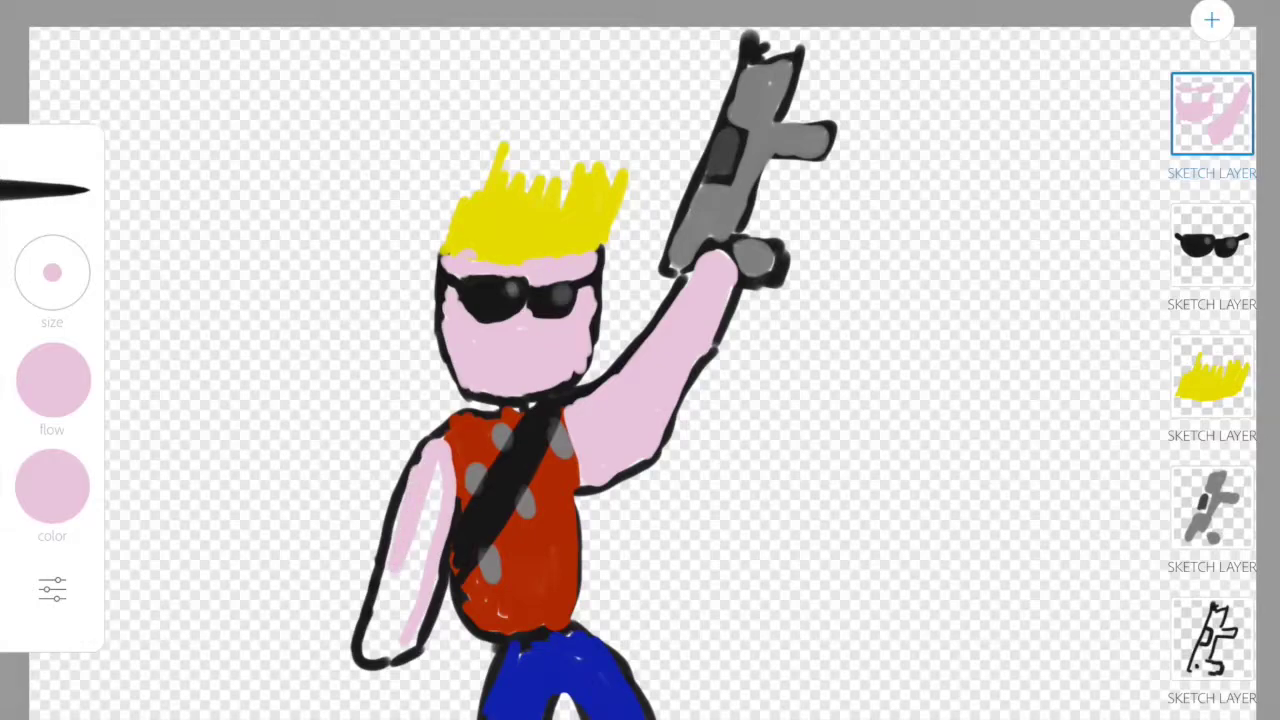
mouse_move(392, 570)
mouse_down()
mouse_move(372, 636)
mouse_move(408, 652)
mouse_move(442, 540)
mouse_move(420, 530)
mouse_move(384, 645)
mouse_move(432, 500)
mouse_move(398, 620)
mouse_up()
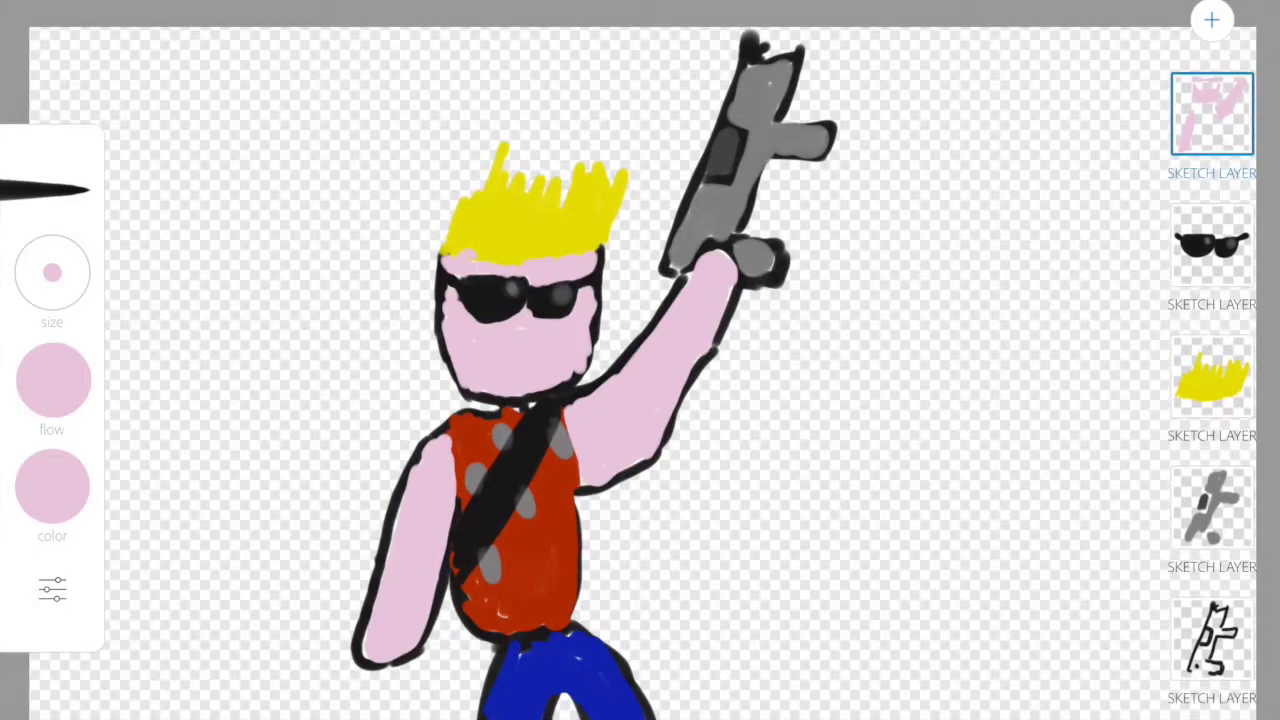
click(1212, 113)
Step: Turn on Paint Inside for the pink skin layer
click(1212, 113)
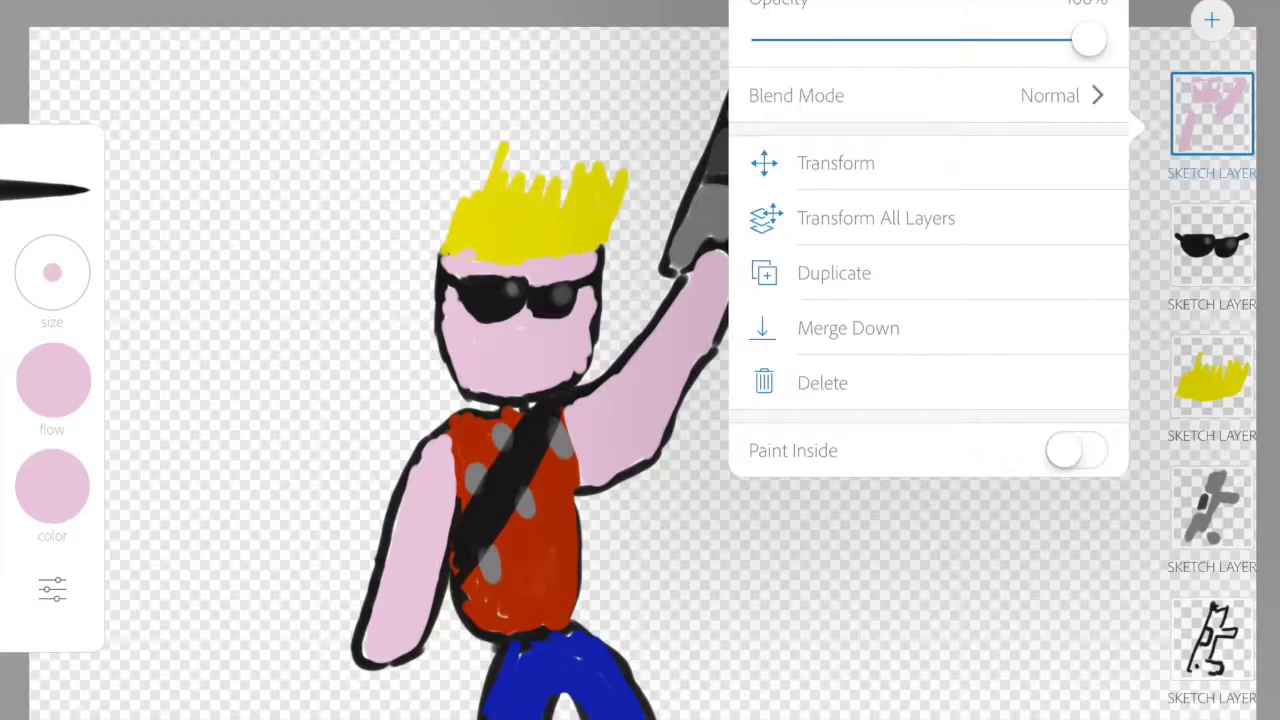
click(1076, 450)
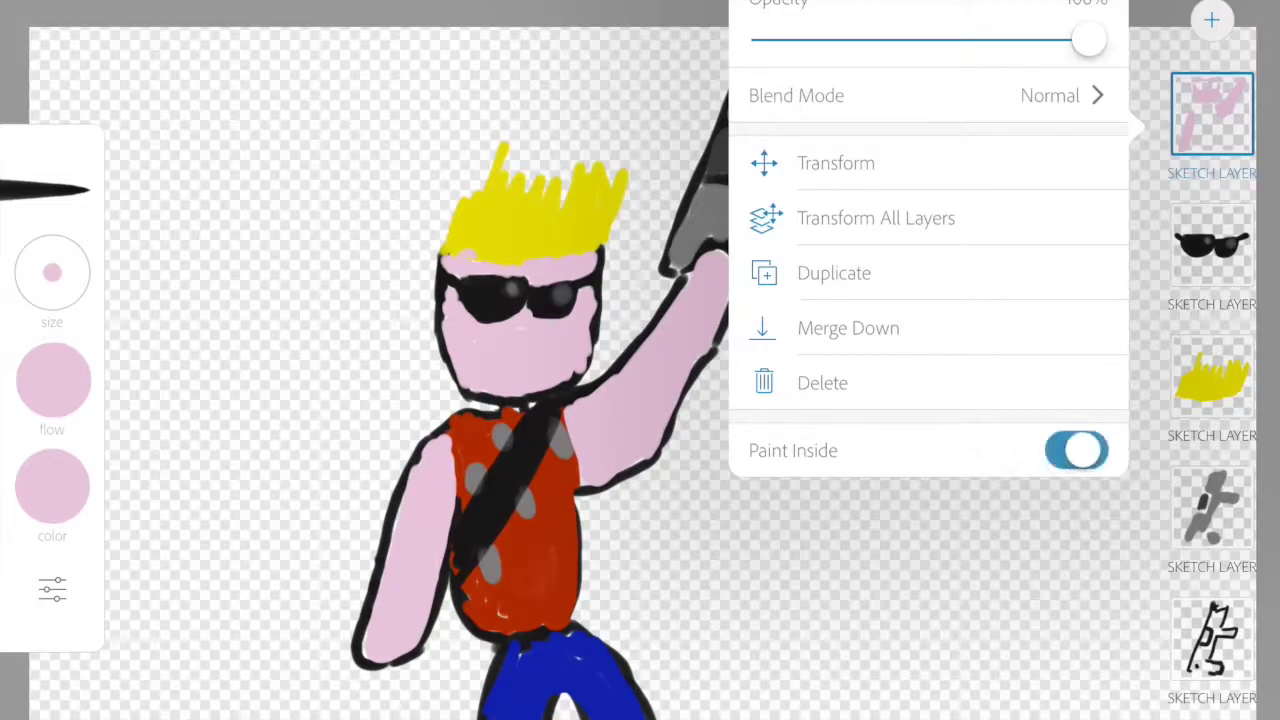
click(1211, 113)
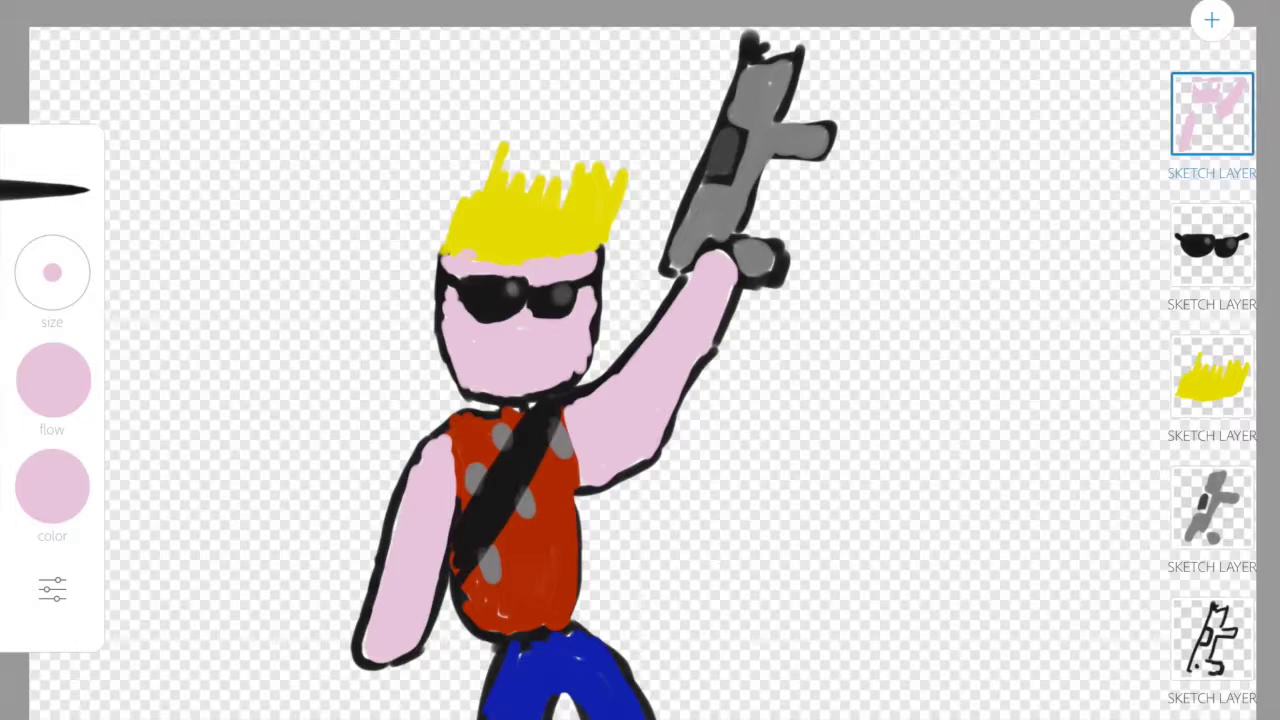
Step: On a new sketch layer, brush a black belt across the waist with a thicker right end
click(1211, 19)
click(885, 3)
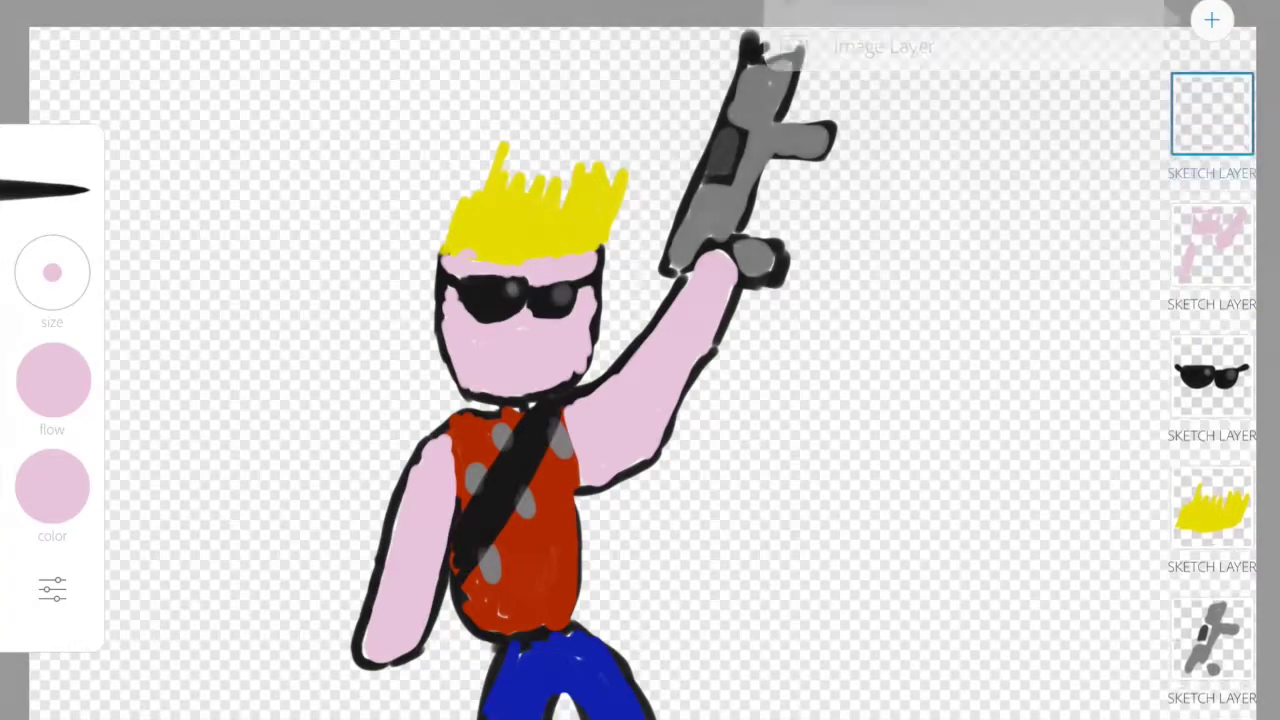
click(52, 486)
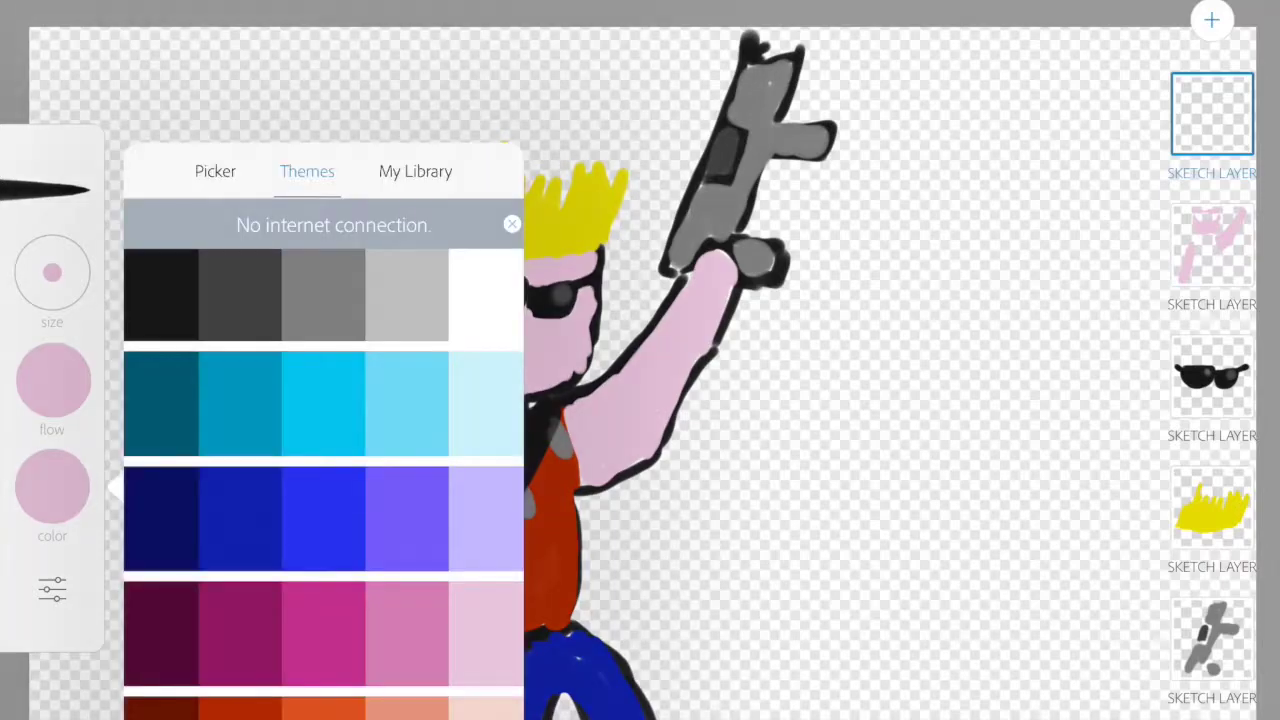
click(161, 294)
click(52, 486)
mouse_move(536, 646)
mouse_down()
mouse_move(576, 618)
mouse_move(570, 636)
mouse_move(510, 658)
mouse_up()
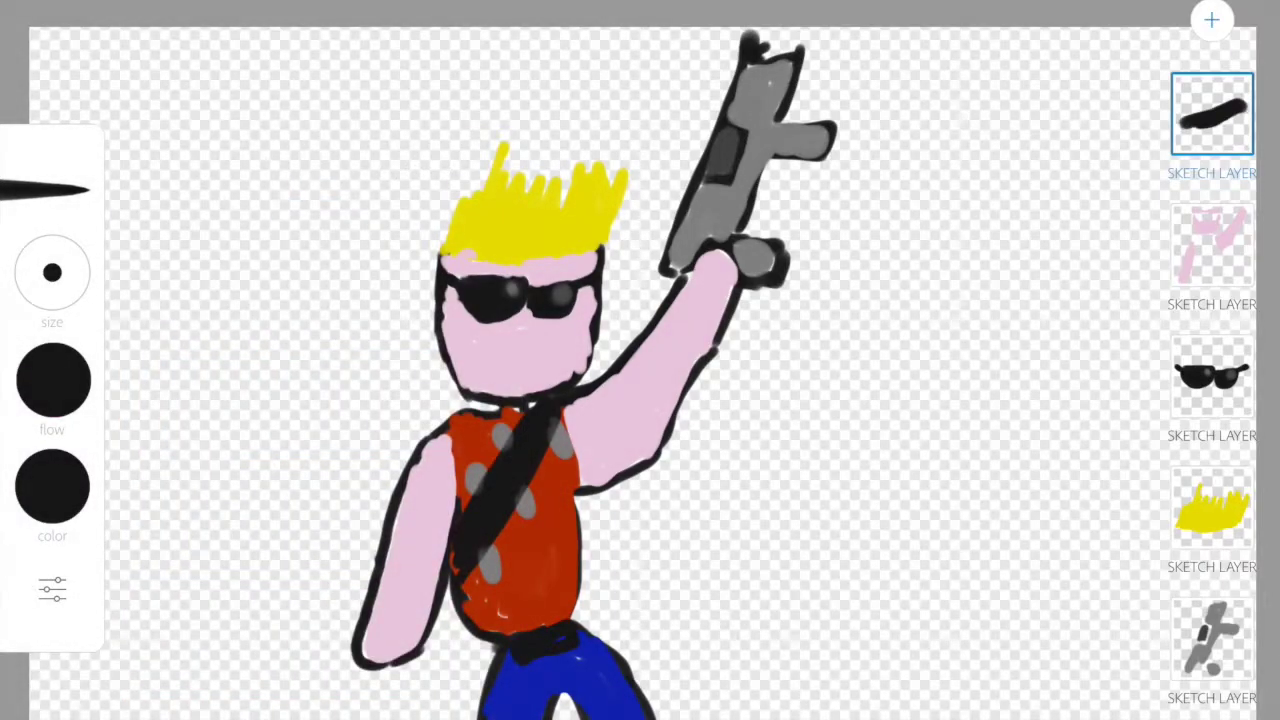
mouse_move(578, 622)
mouse_down()
mouse_move(600, 636)
mouse_move(592, 644)
mouse_up()
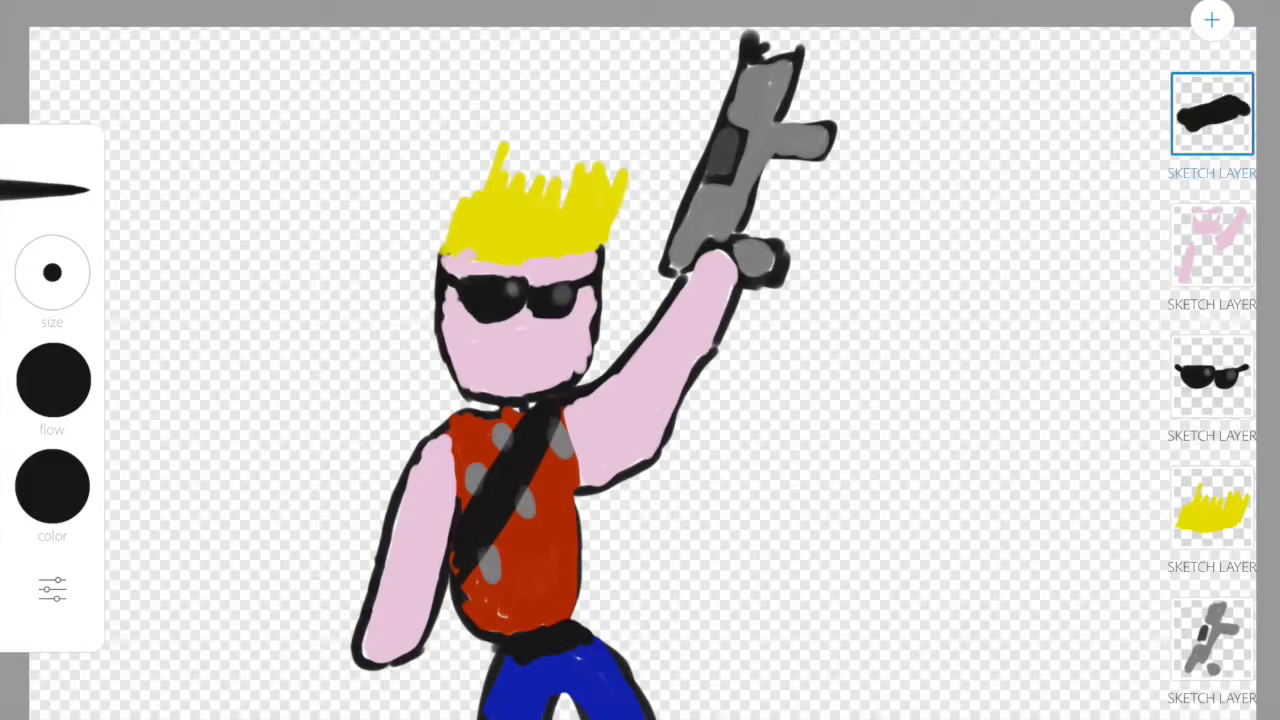
click(1211, 19)
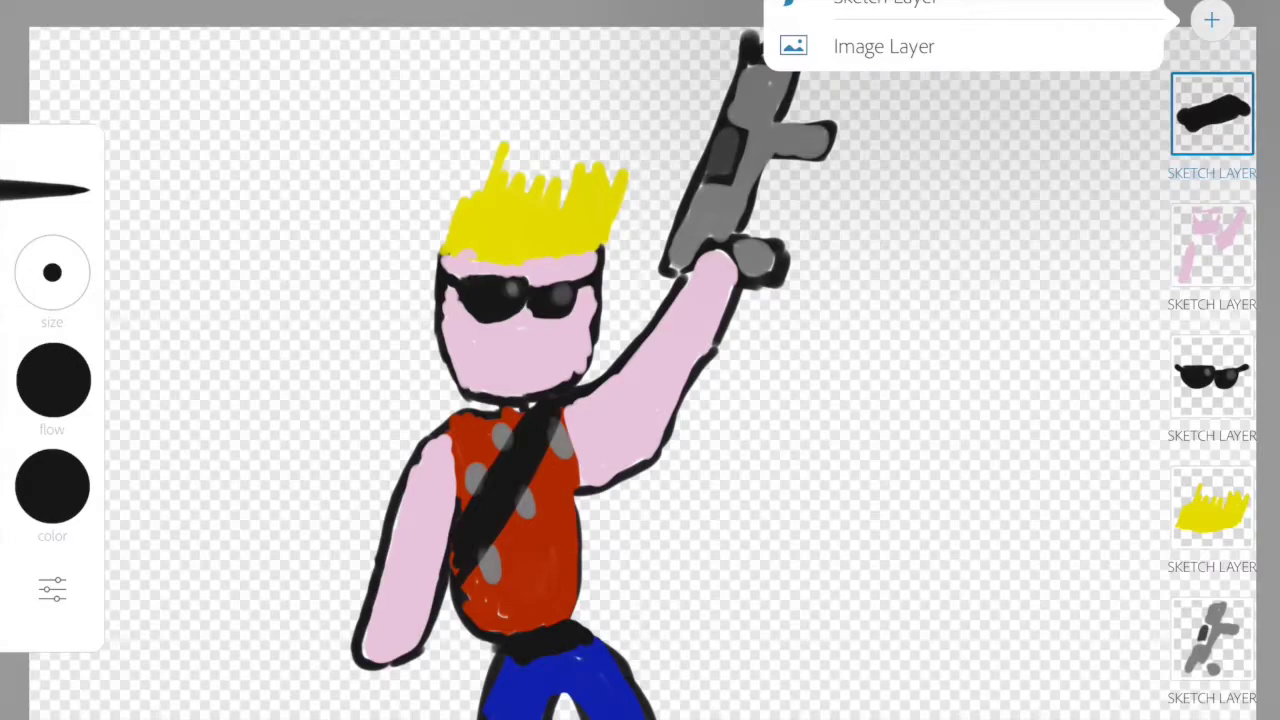
Step: Draw a black frowning mouth on one new layer, then white teeth inside it on another
click(885, 3)
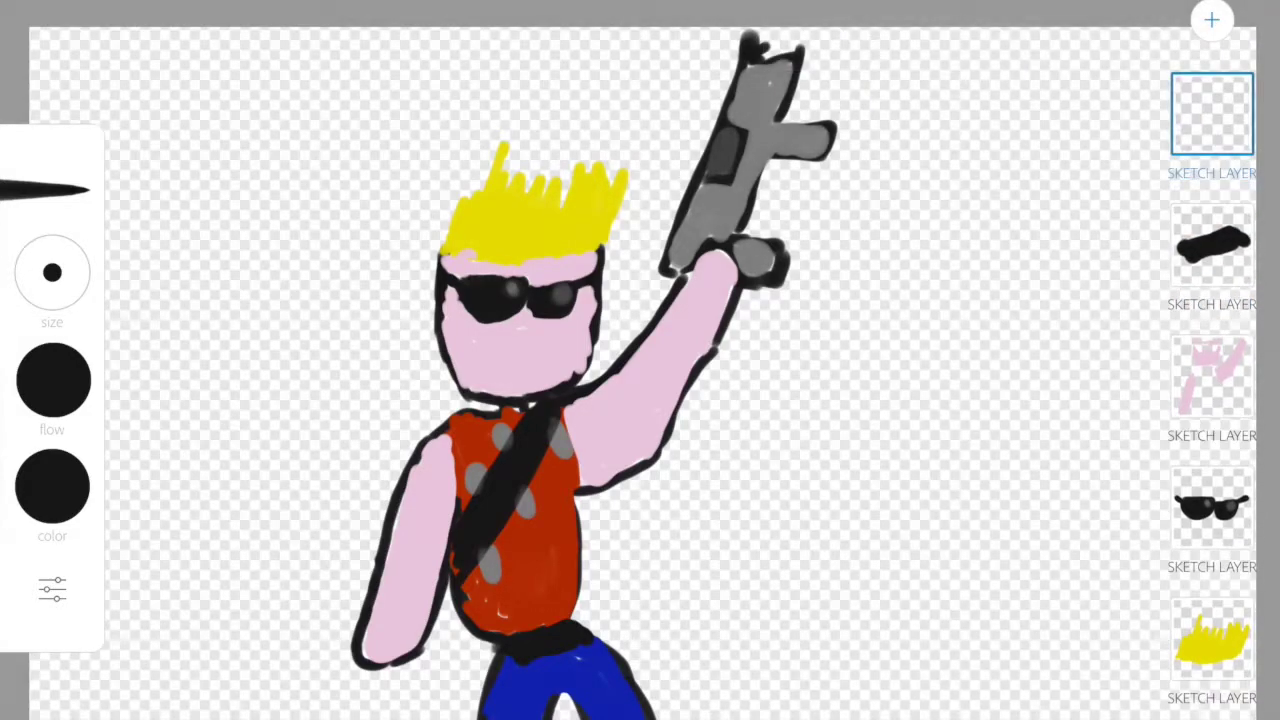
mouse_move(476, 364)
mouse_down()
mouse_move(554, 340)
mouse_move(574, 370)
mouse_move(474, 382)
mouse_move(494, 358)
mouse_up()
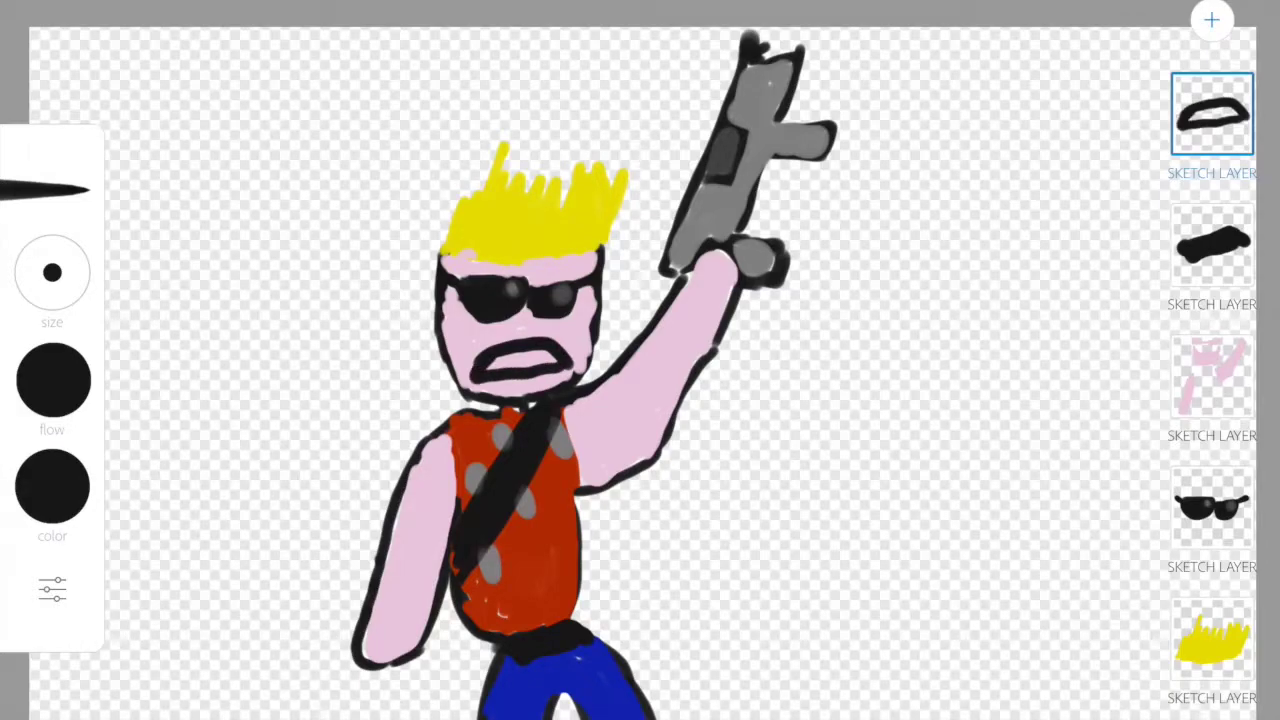
click(1211, 19)
click(885, 3)
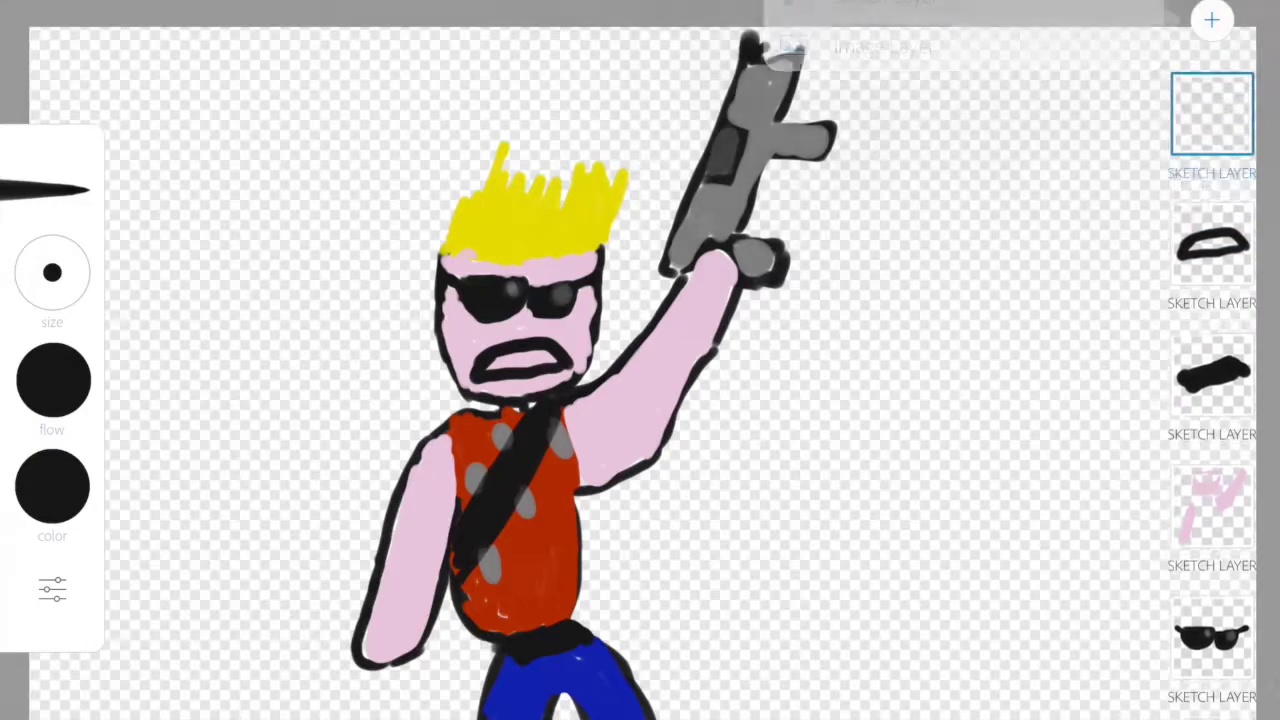
click(52, 486)
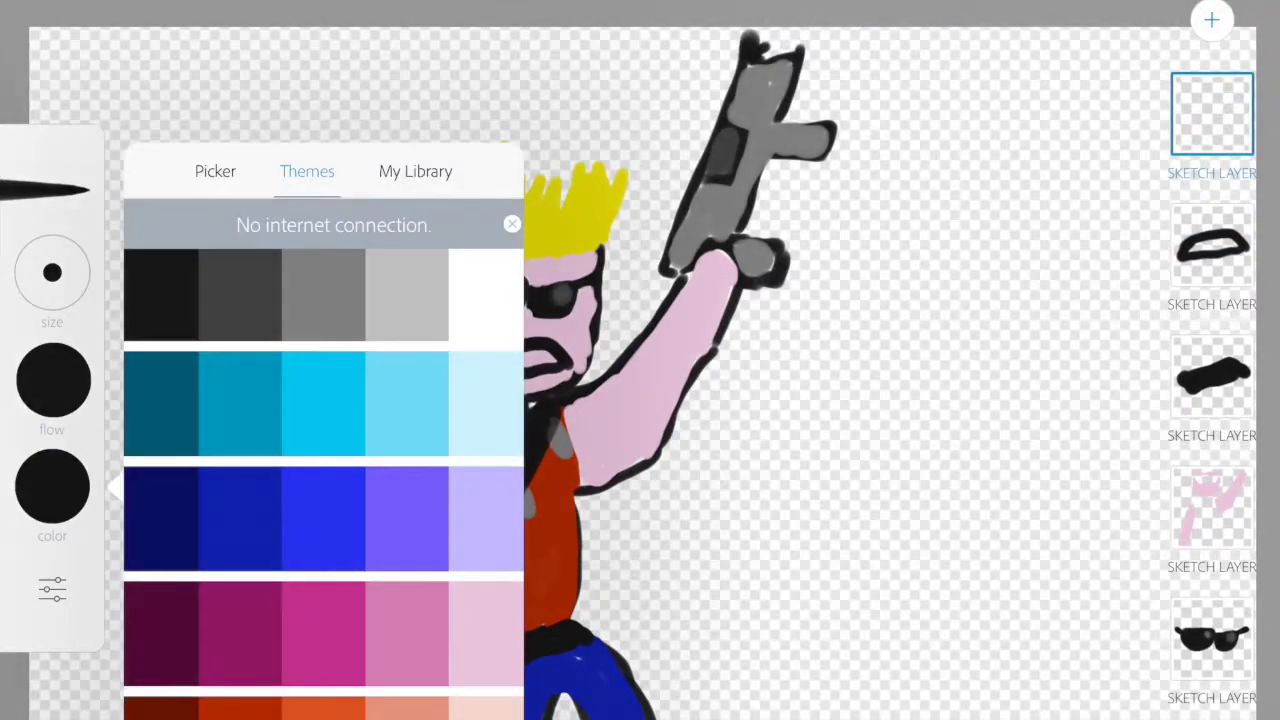
click(483, 294)
mouse_move(490, 358)
mouse_down()
mouse_move(558, 360)
mouse_move(506, 350)
mouse_move(486, 366)
mouse_move(550, 369)
mouse_up()
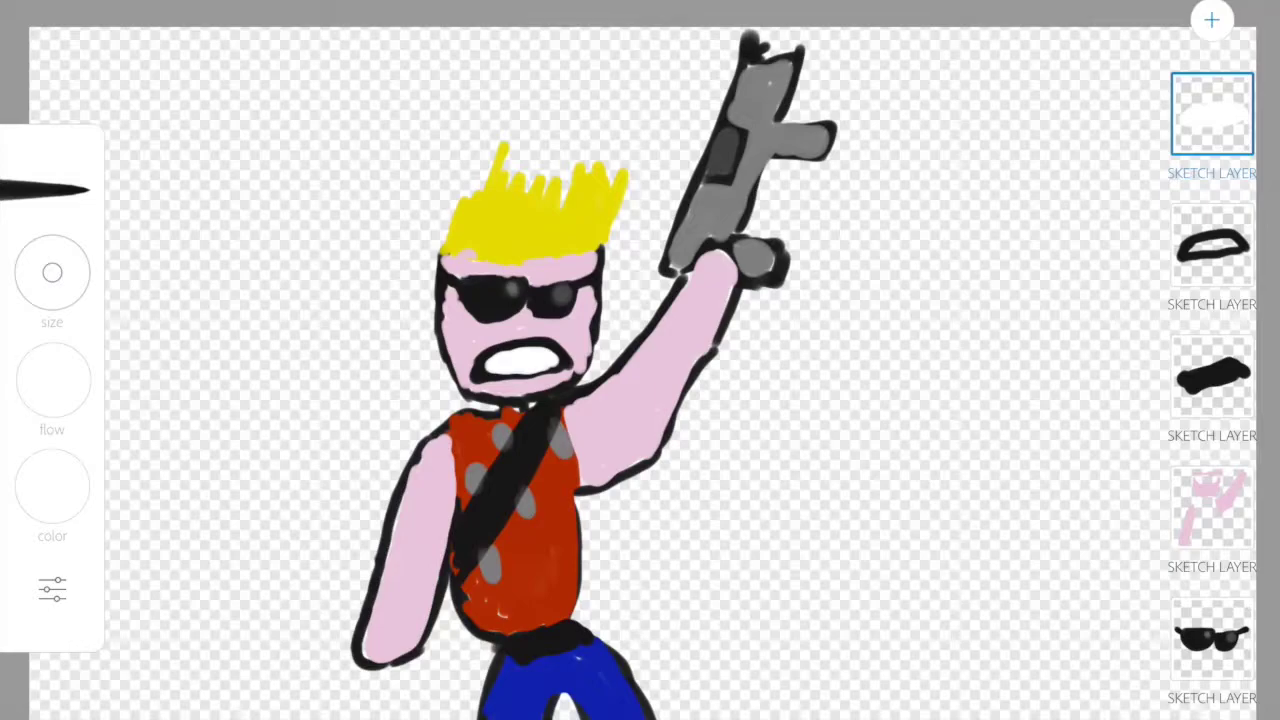
Step: Add a new sketch layer for the cigar and choose dark brown as the brush colour
click(1211, 19)
click(884, 3)
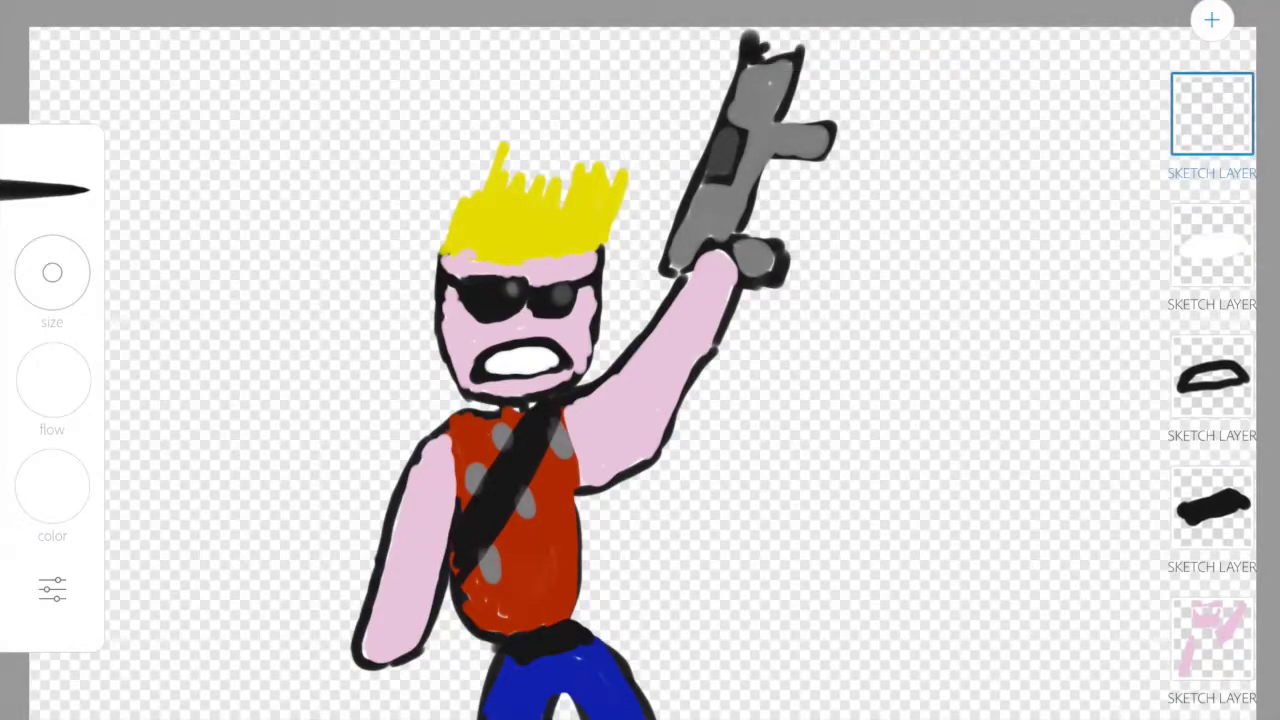
click(52, 487)
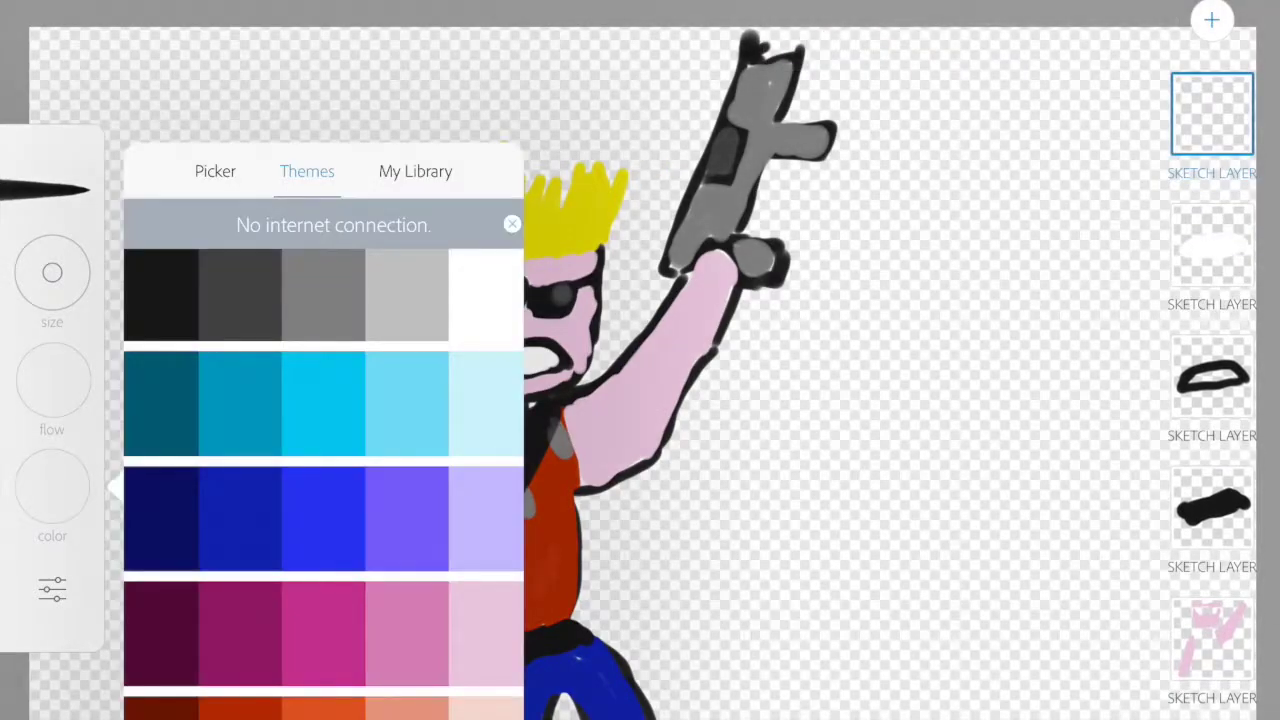
scroll(323, 480, down, 5)
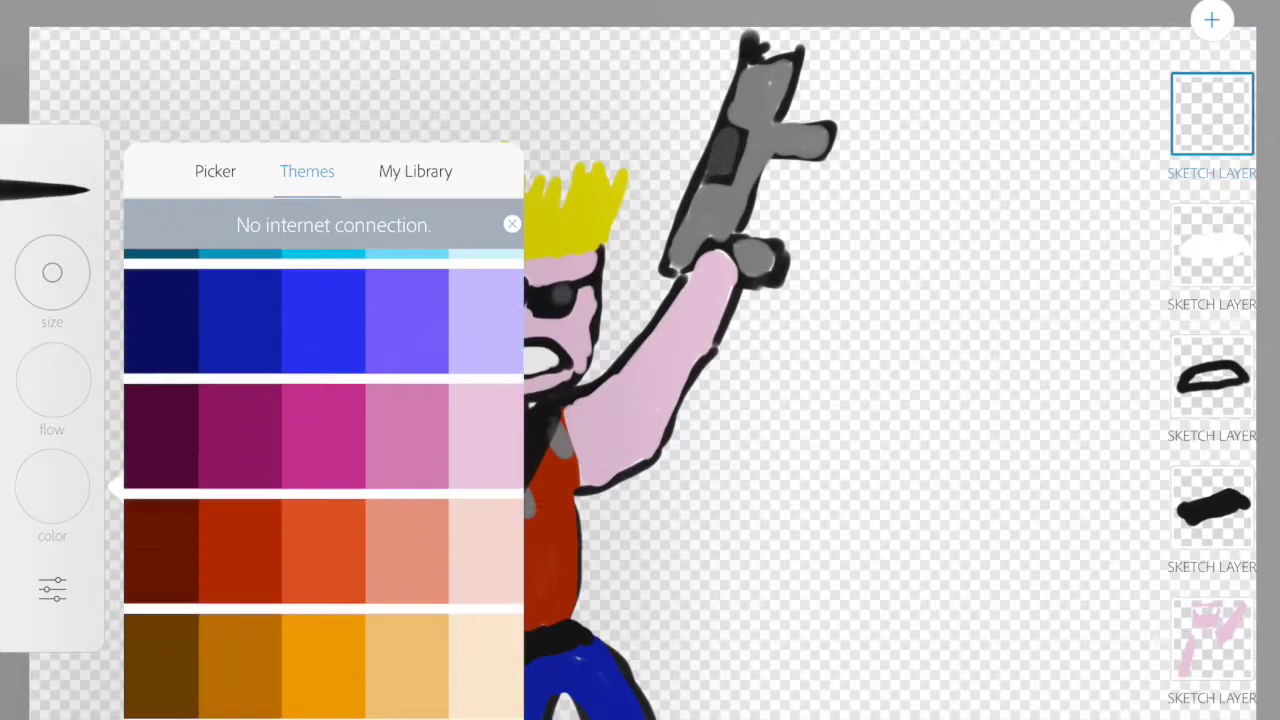
click(161, 665)
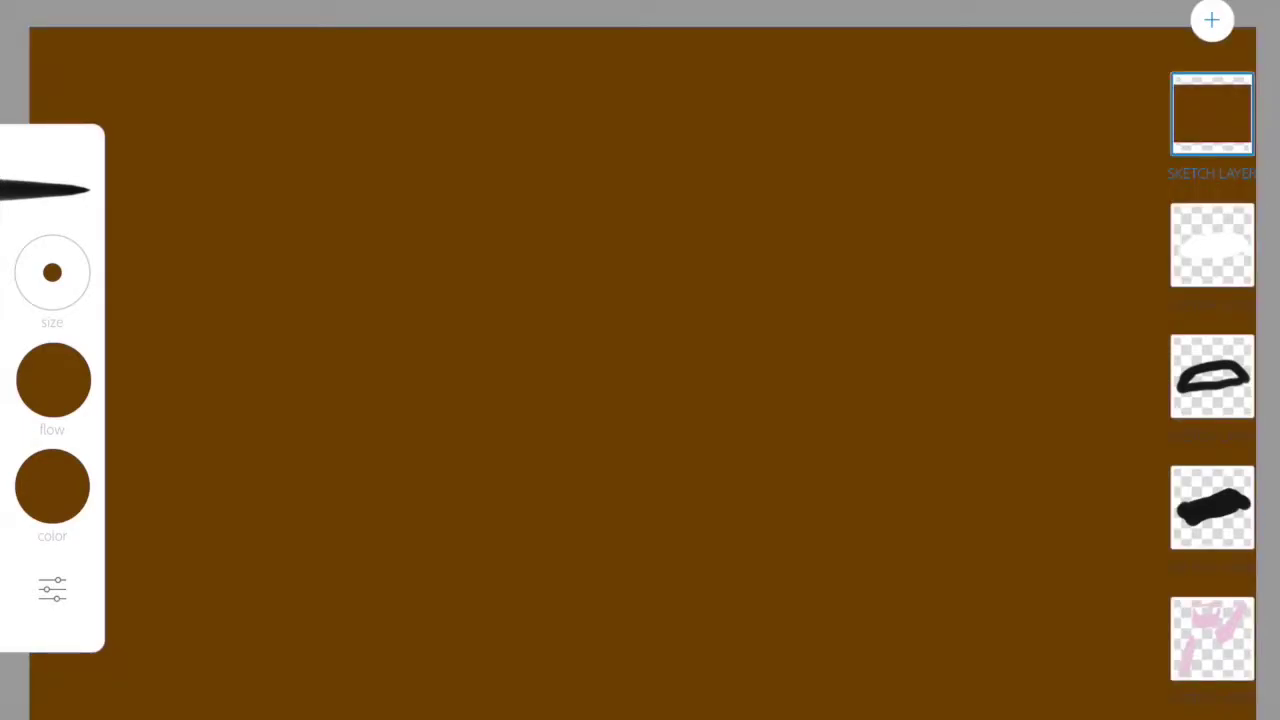
Step: Undo the accidental brown fill, then brush a brown cigar from the mouth with a yellow tip
key(ctrl+z)
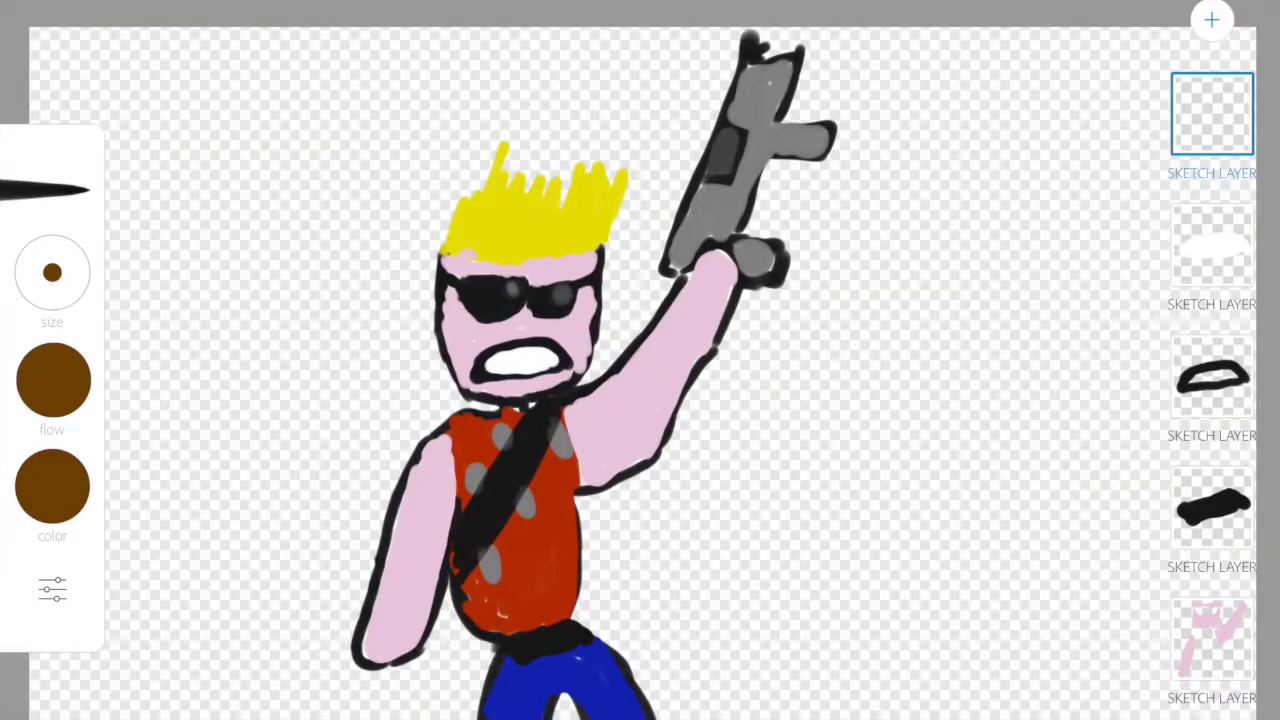
mouse_move(492, 366)
mouse_down()
mouse_move(380, 388)
mouse_move(390, 420)
mouse_move(492, 368)
mouse_move(392, 398)
mouse_move(426, 394)
mouse_up()
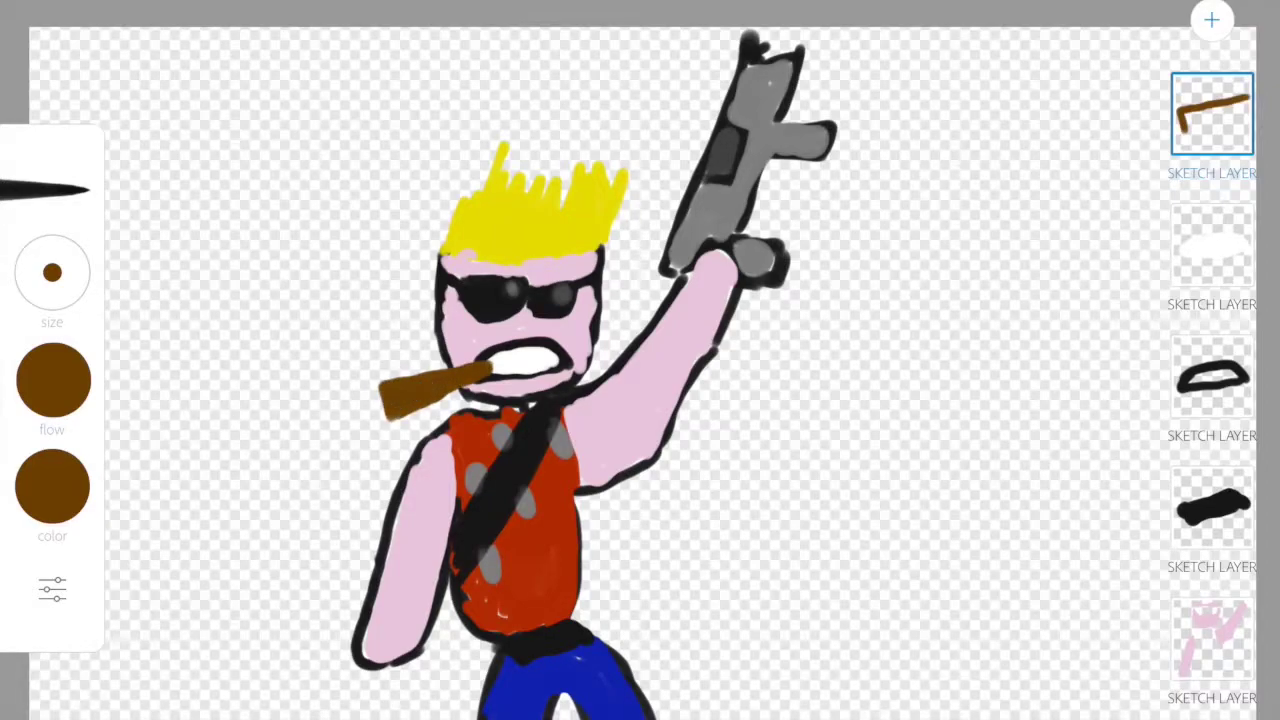
click(52, 486)
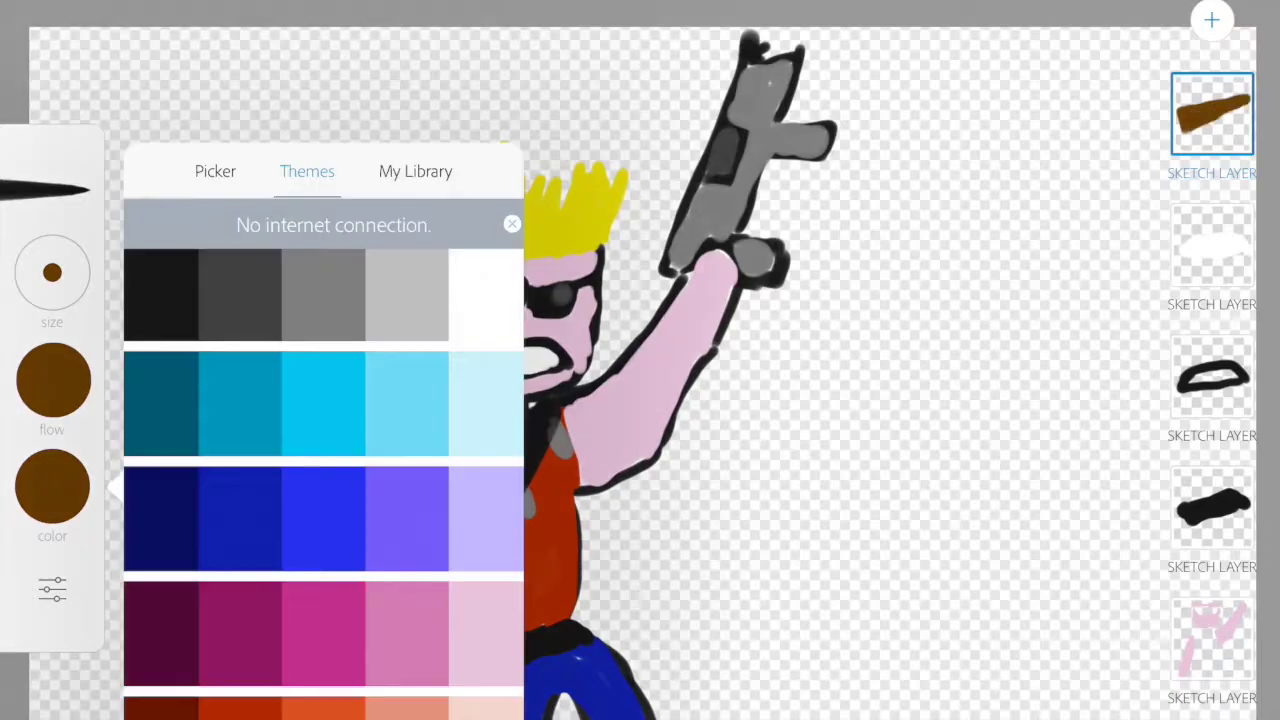
scroll(323, 480, down, 3)
scroll(323, 480, up, 2)
scroll(323, 480, down, 2)
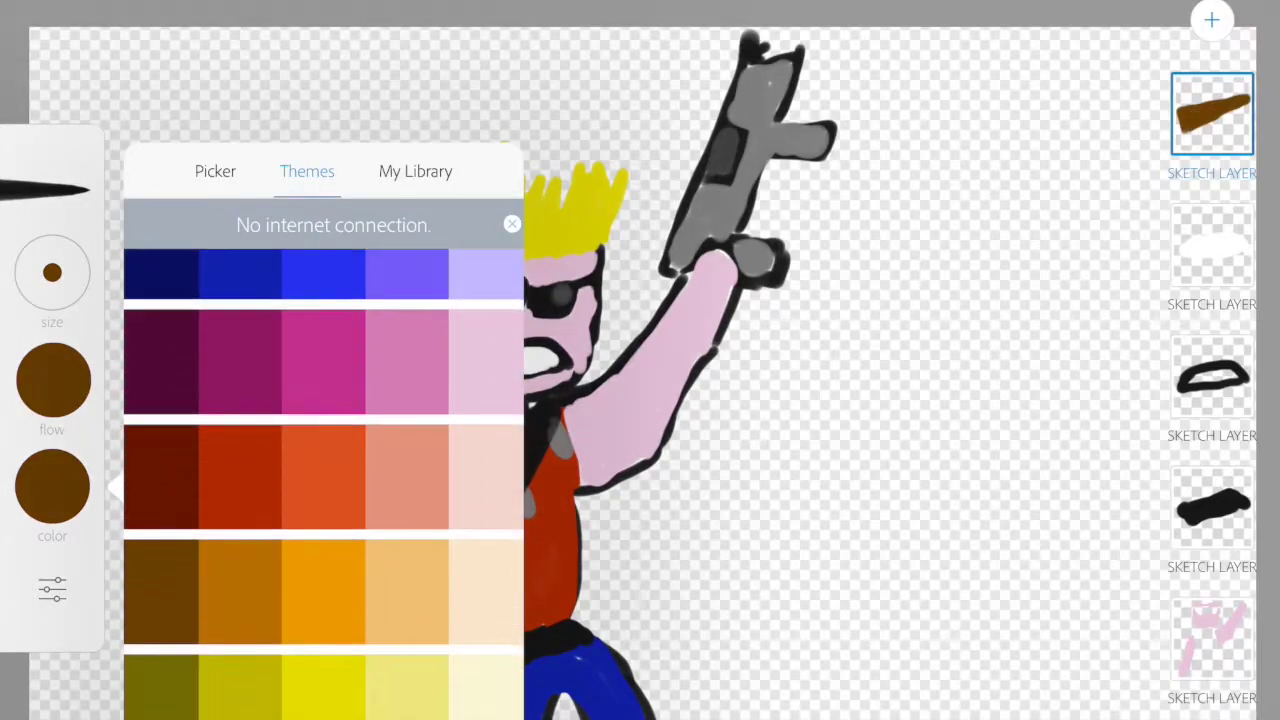
click(323, 690)
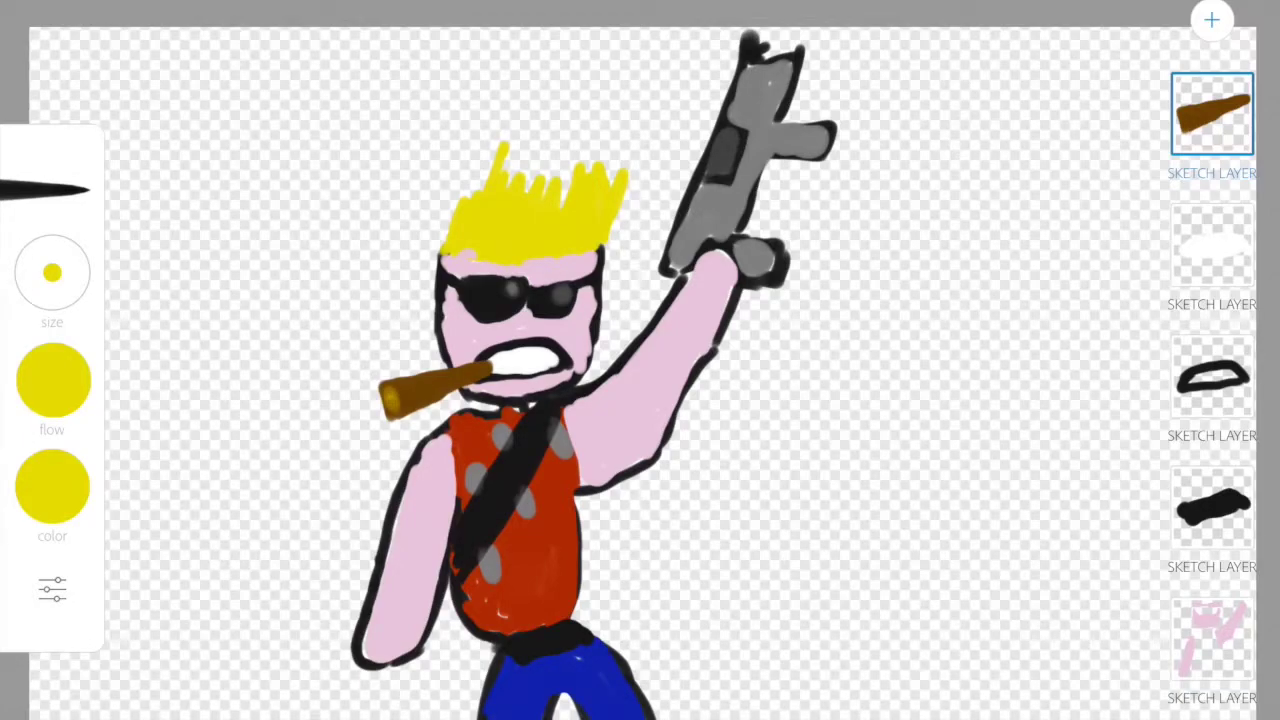
drag(388, 396, 392, 410)
Step: Draw light grey smoke lines left of the face, undoing one curved wisp
click(52, 485)
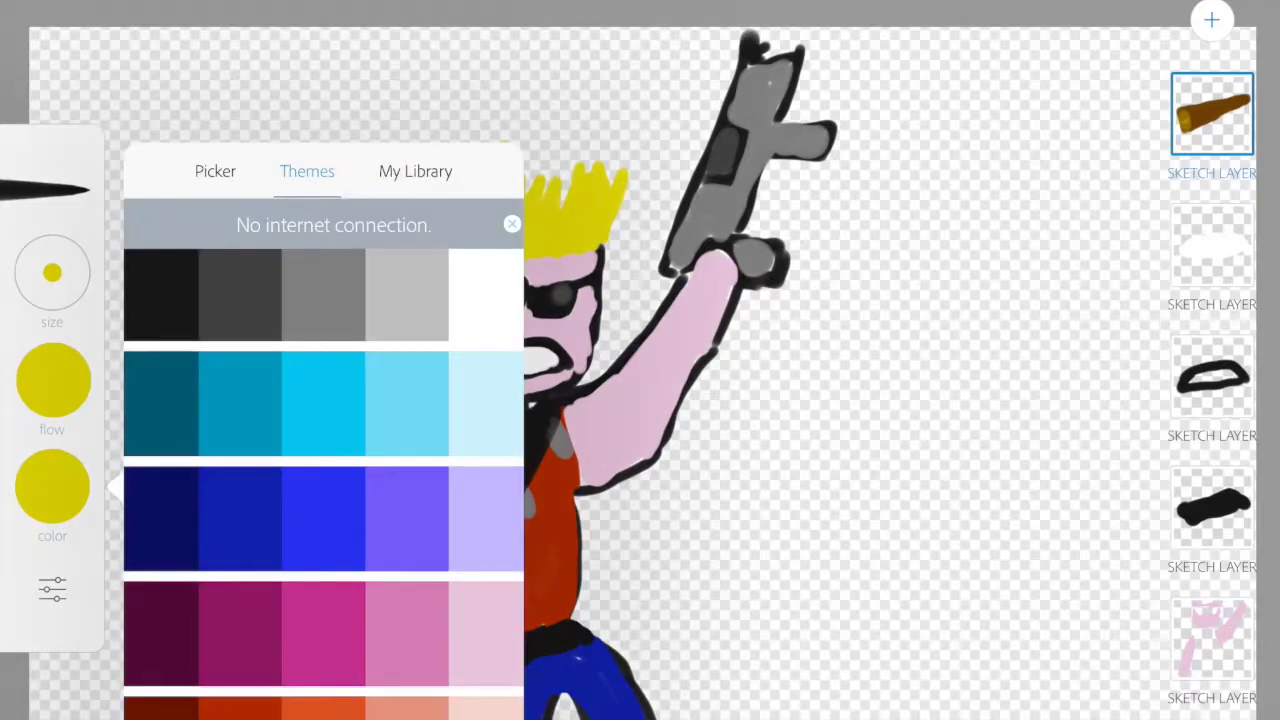
click(407, 295)
drag(384, 292, 380, 234)
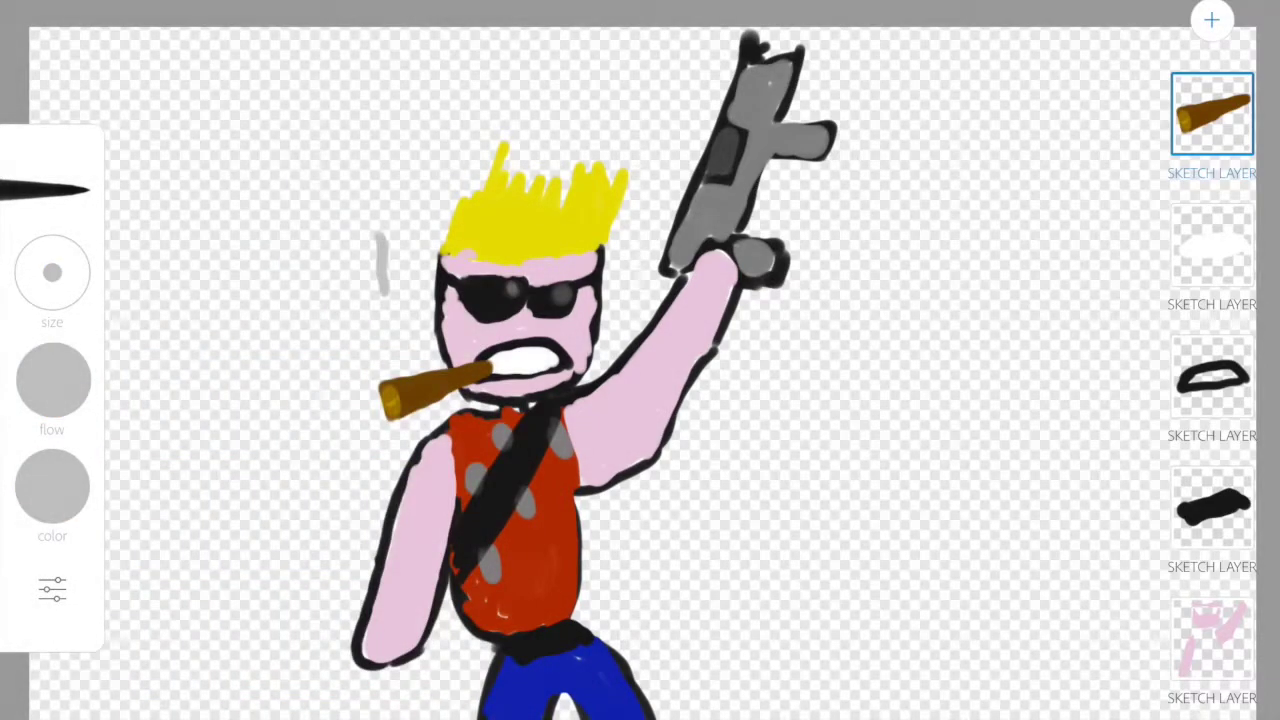
drag(360, 328, 358, 356)
drag(350, 270, 336, 218)
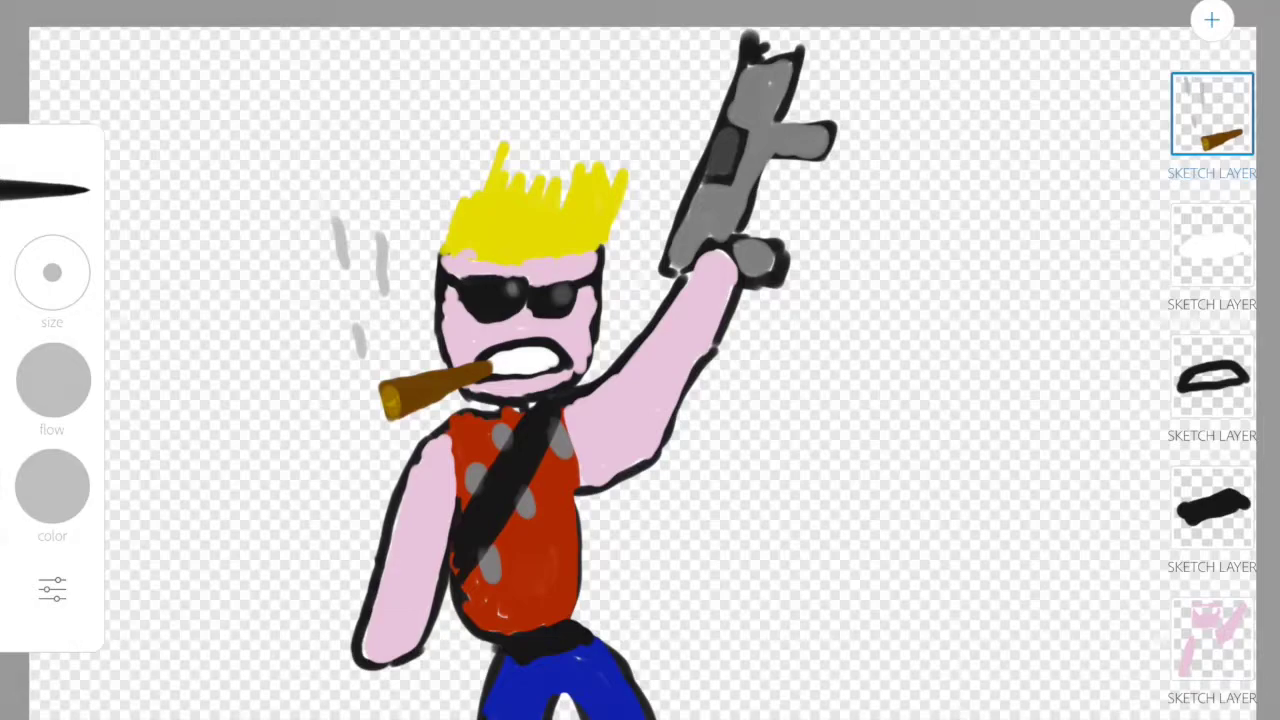
mouse_move(178, 362)
mouse_down()
mouse_move(212, 404)
mouse_move(254, 378)
mouse_up()
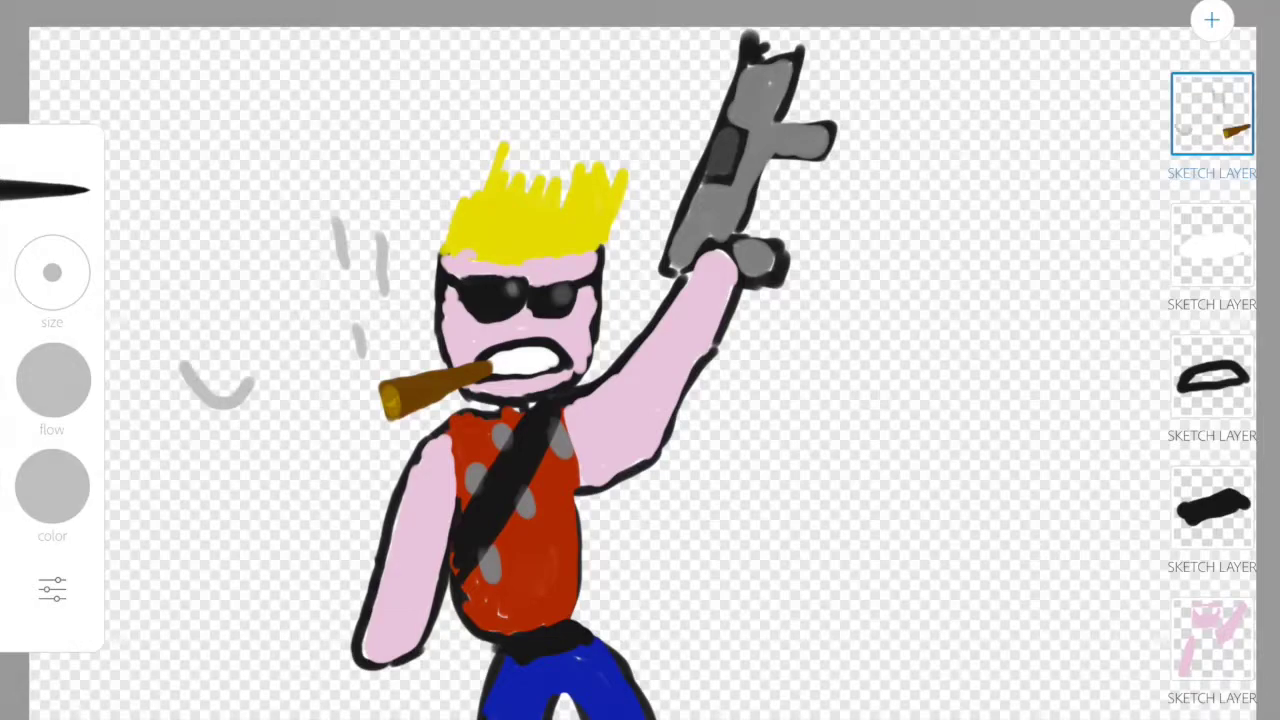
key(ctrl+z)
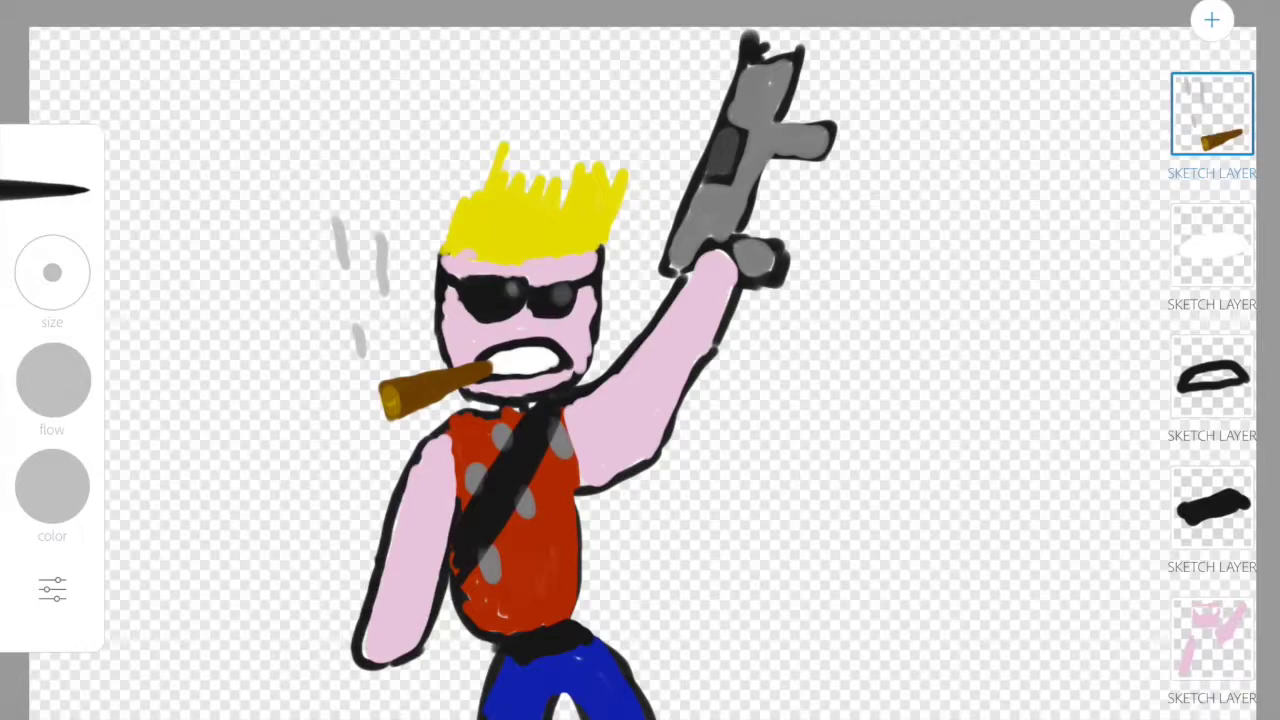
scroll(640, 370, down, 3)
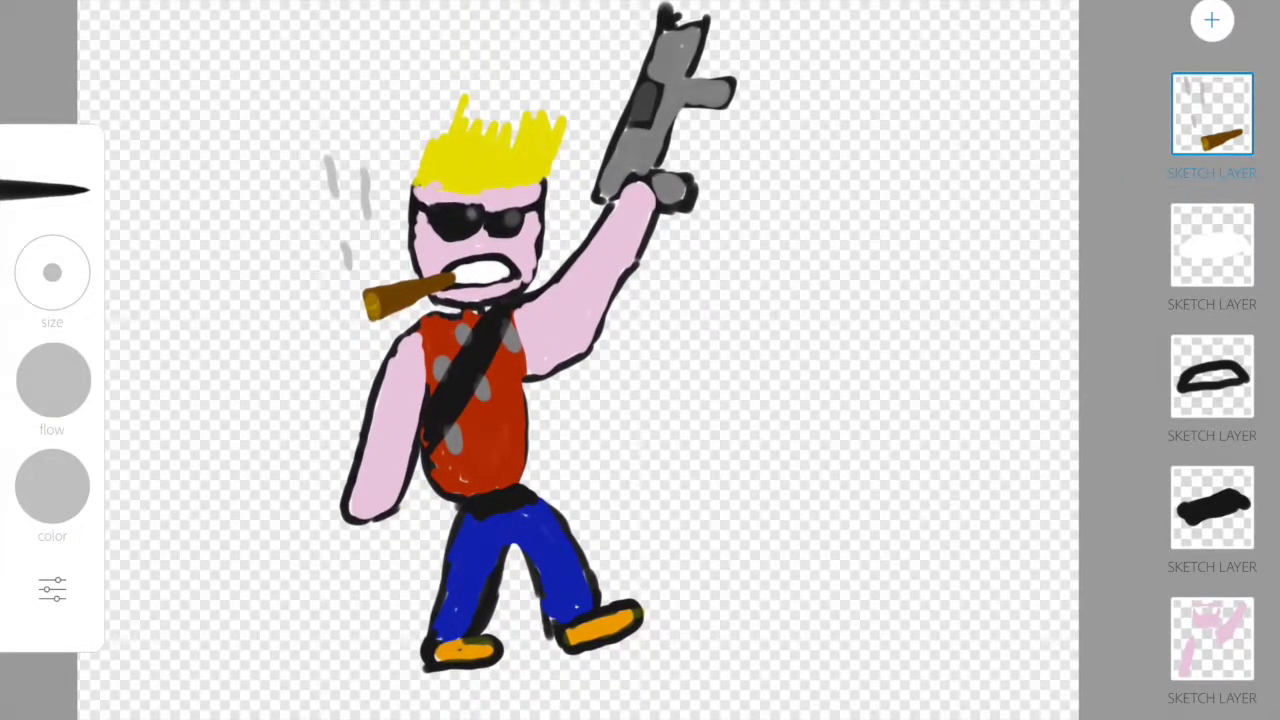